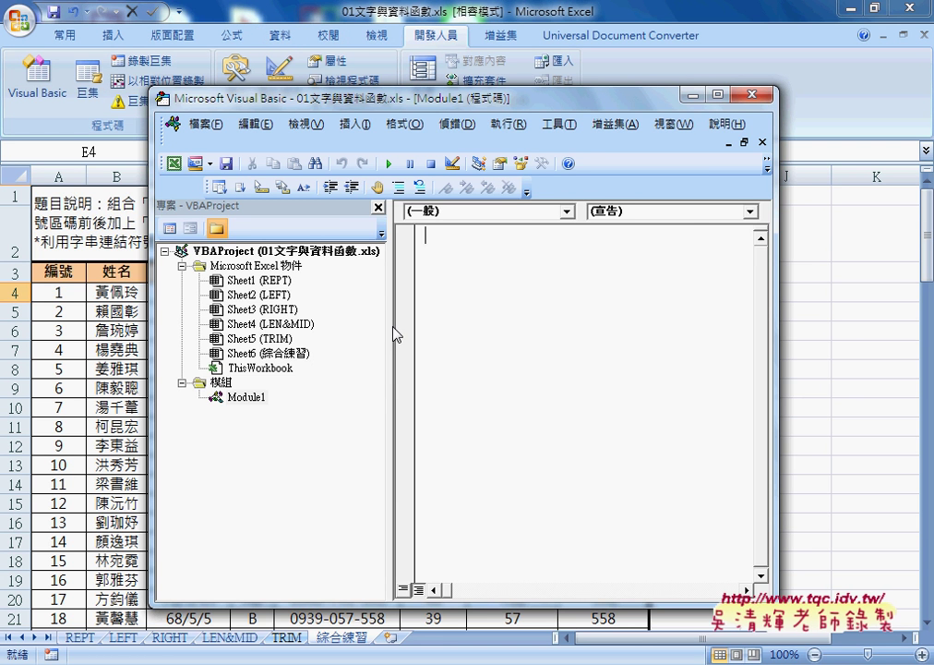
Widen the code pane and move the VBA editor window further left
left_click_drag(391, 325, 330, 346)
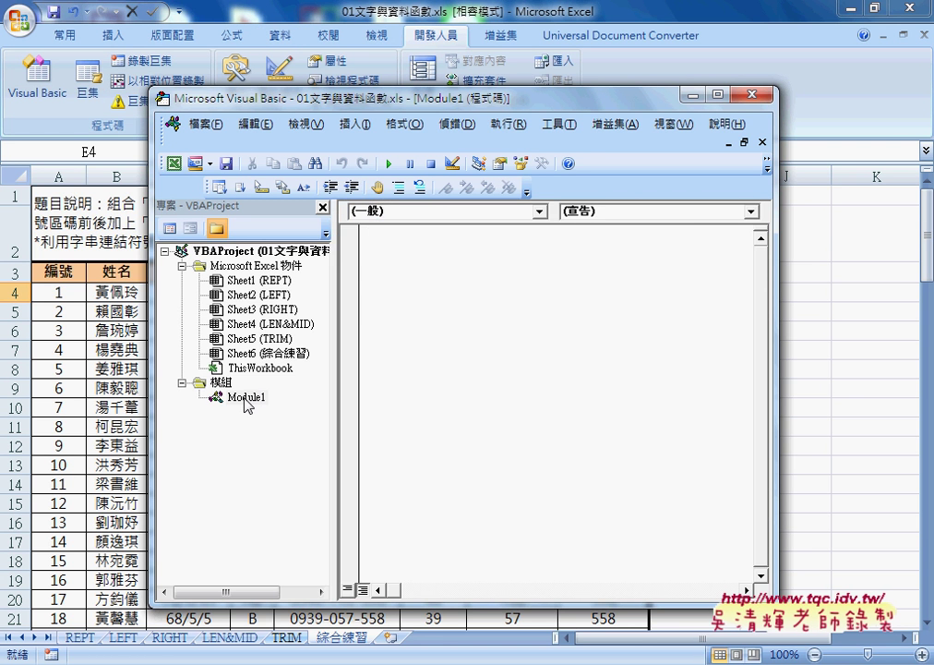
left_click_drag(381, 96, 346, 107)
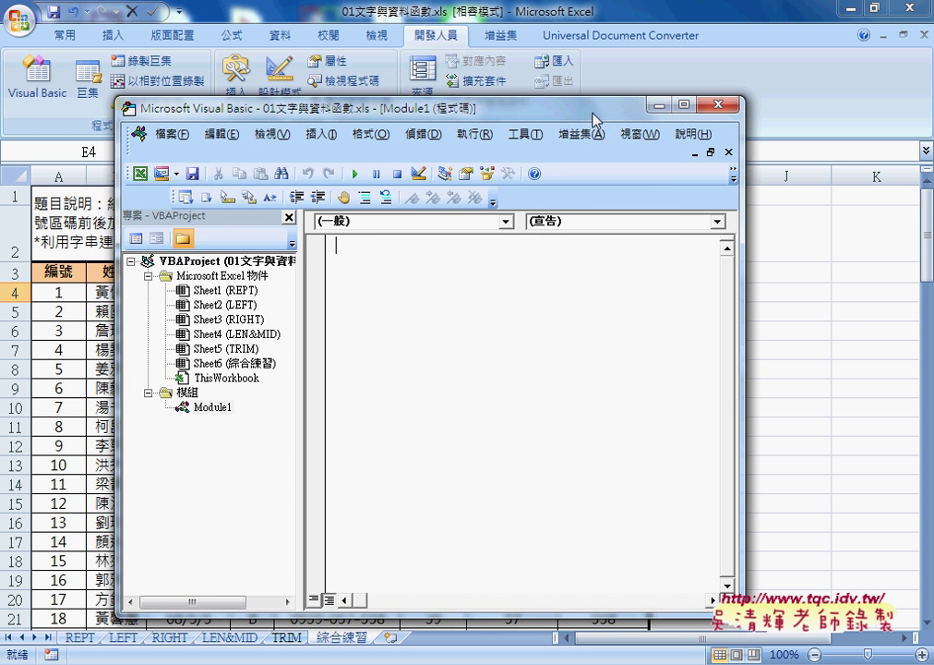
left_click_drag(591, 109, 541, 114)
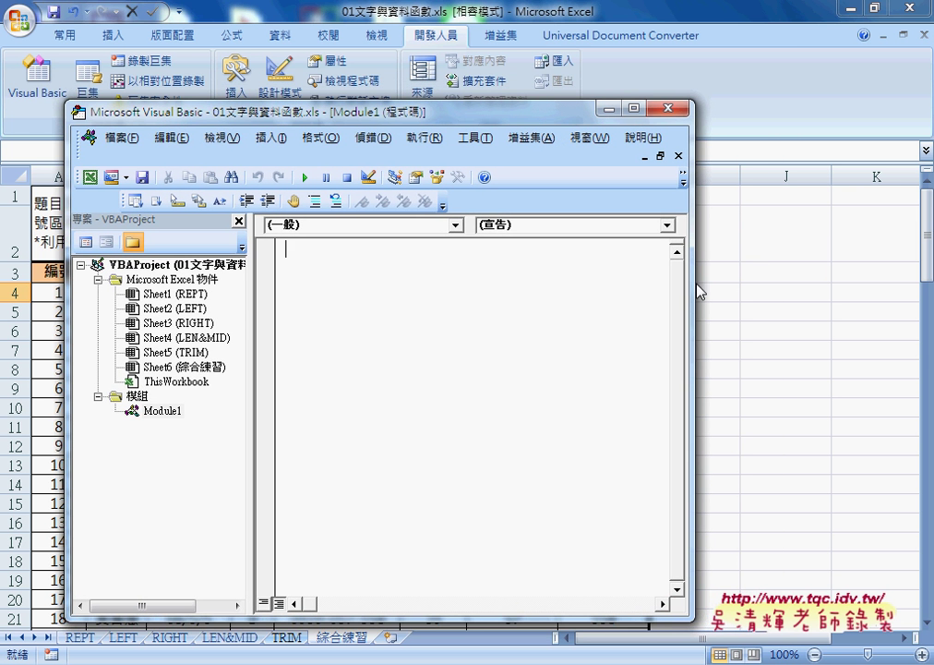
Open the Add Procedure dialog from the Insert menu
left_click(269, 138)
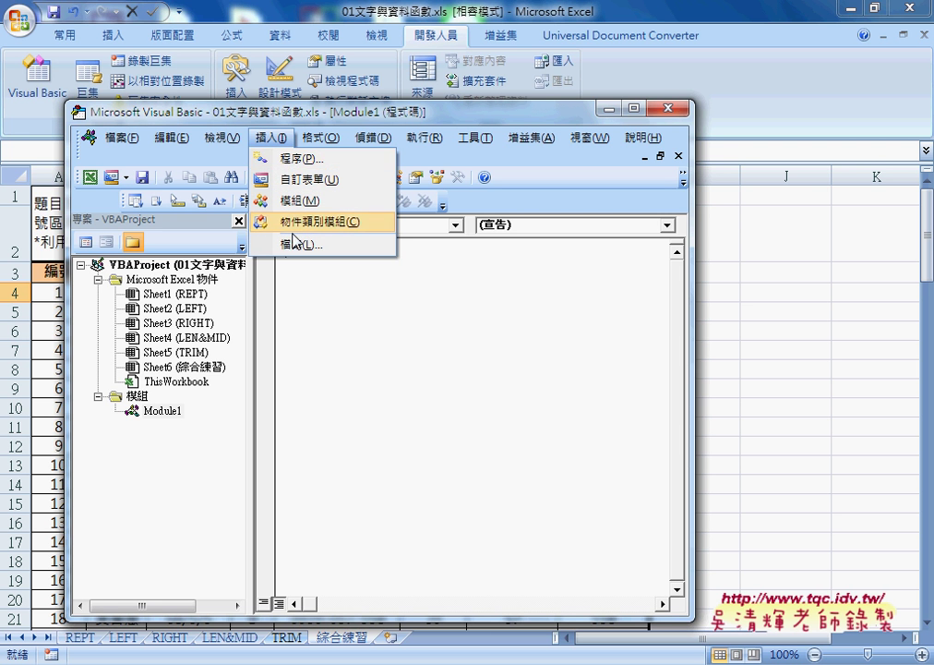
left_click(319, 297)
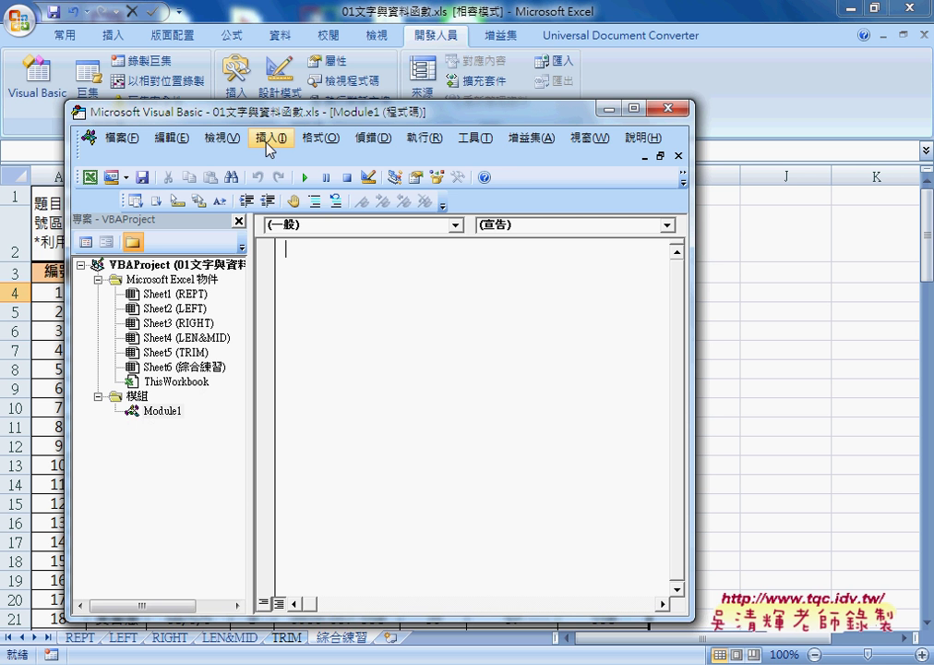
left_click(269, 139)
left_click(323, 167)
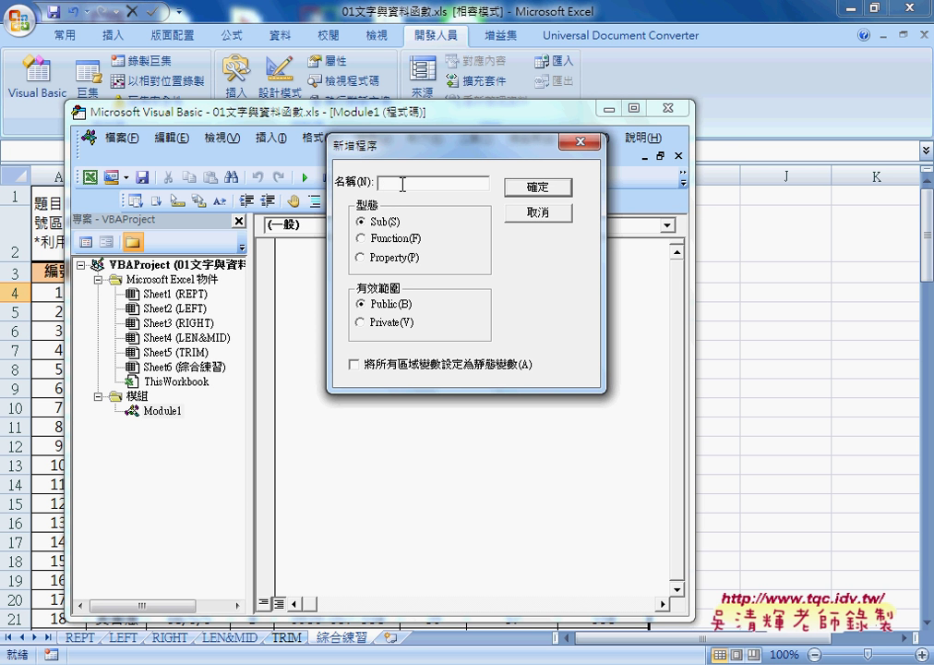
Cancel the dialog, select Module1, and reopen Add Procedure for it
left_click(541, 215)
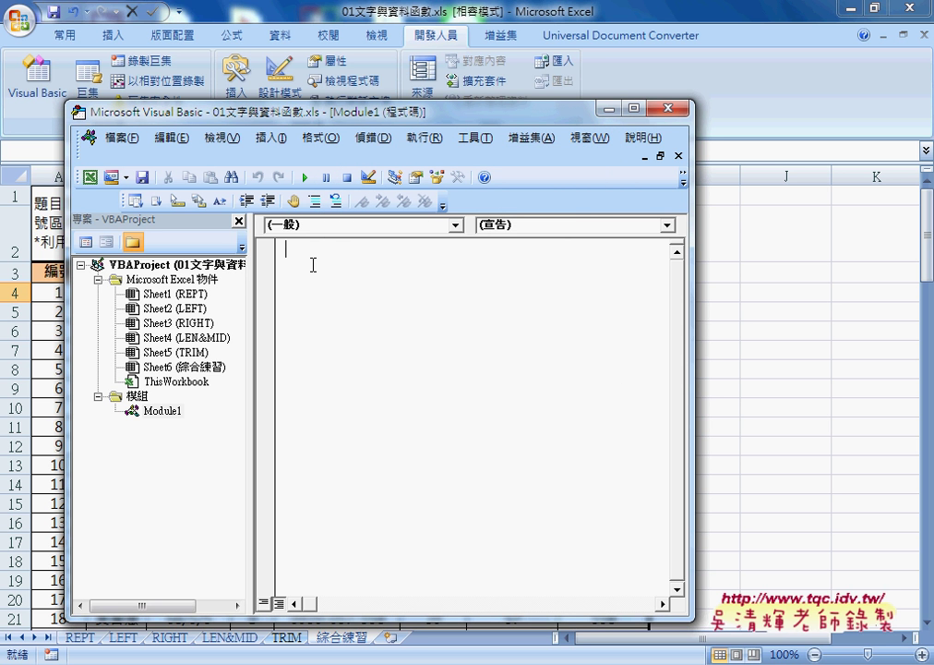
left_click(162, 412)
left_click(268, 138)
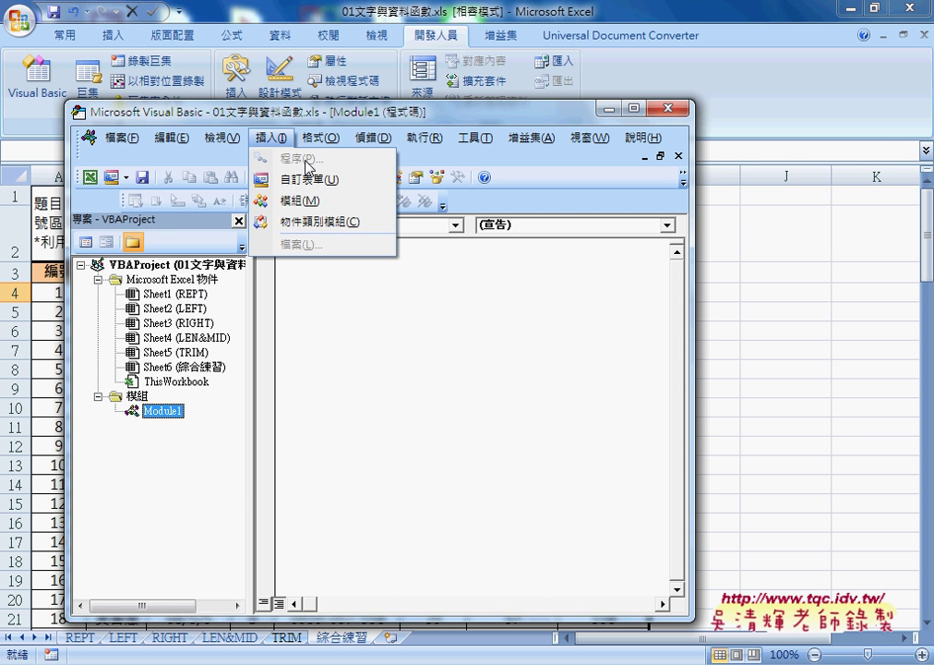
left_click(313, 308)
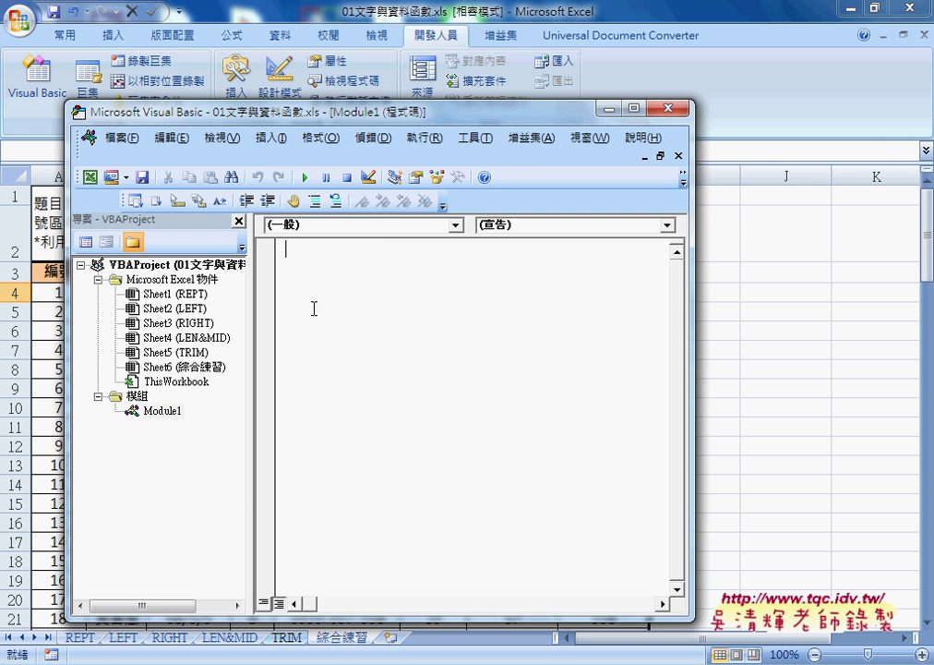
left_click(269, 138)
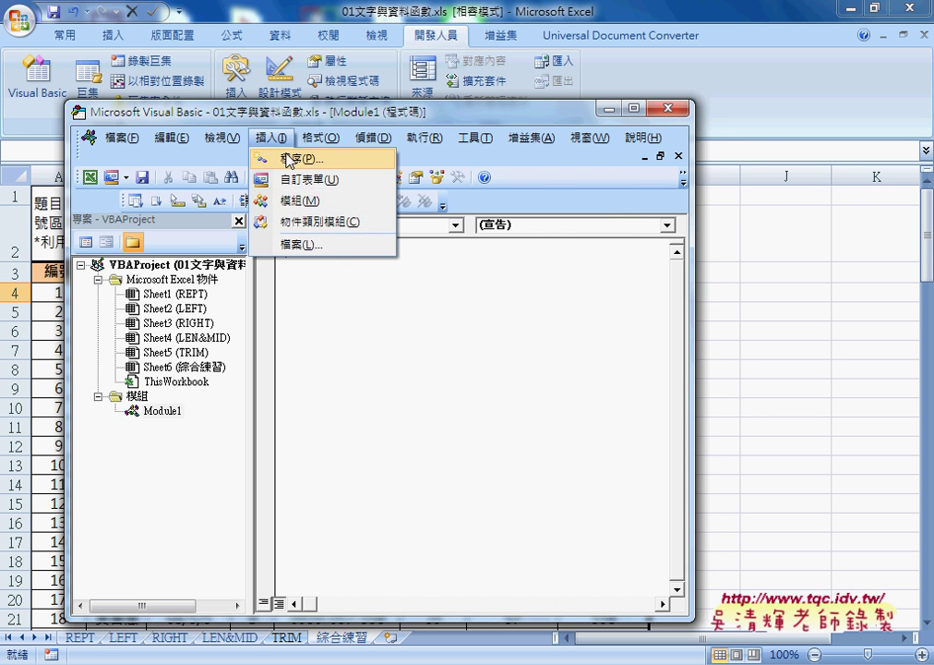
left_click(258, 155)
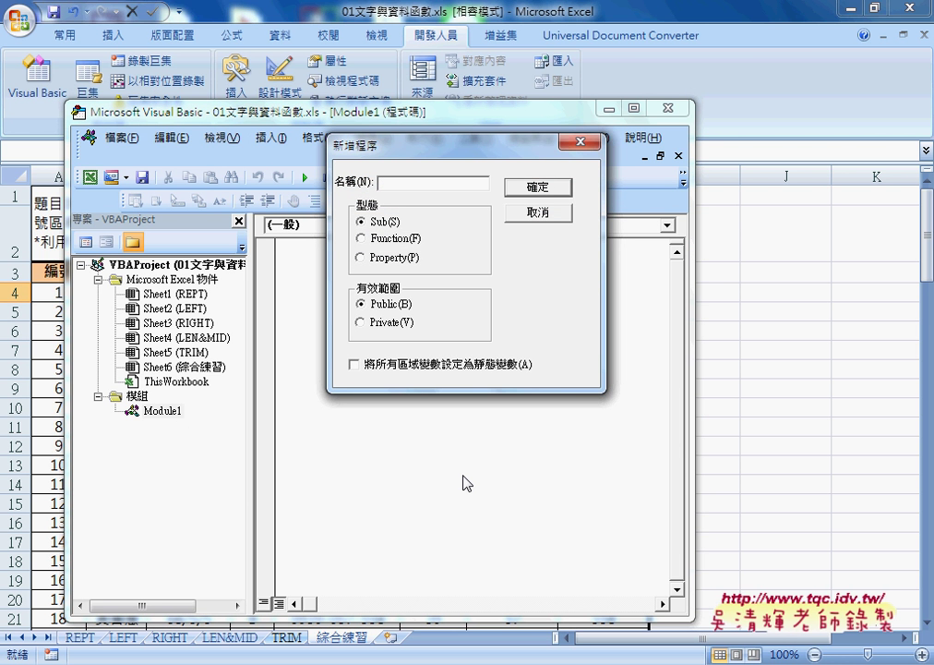
Name the new Public Sub 門號
type("m")
key("BackSpace")
type("m")
type("門")
type("號")
left_click_drag(406, 181, 373, 177)
left_click(540, 193)
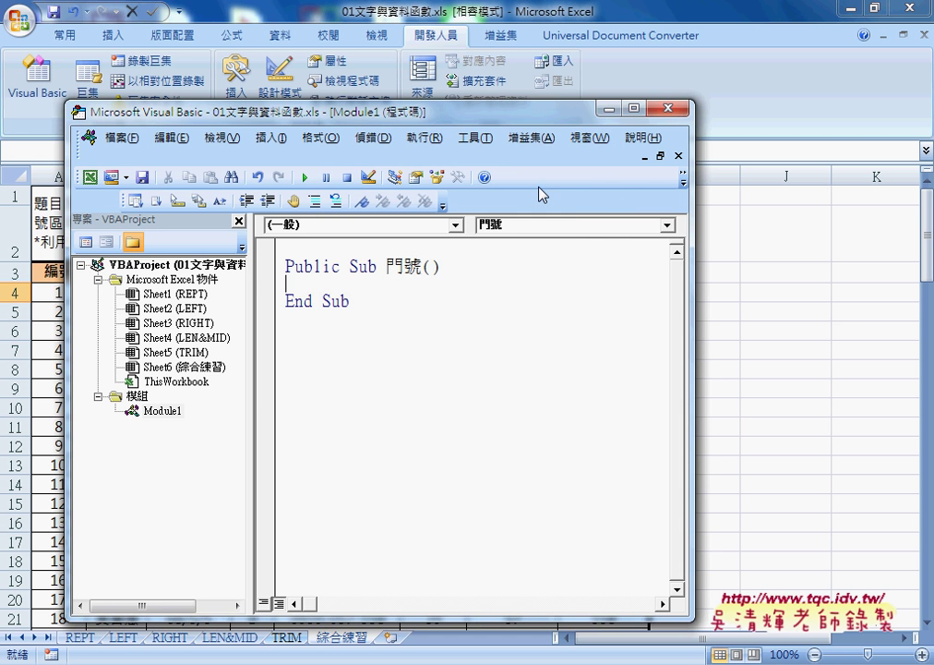
left_click_drag(408, 108, 434, 58)
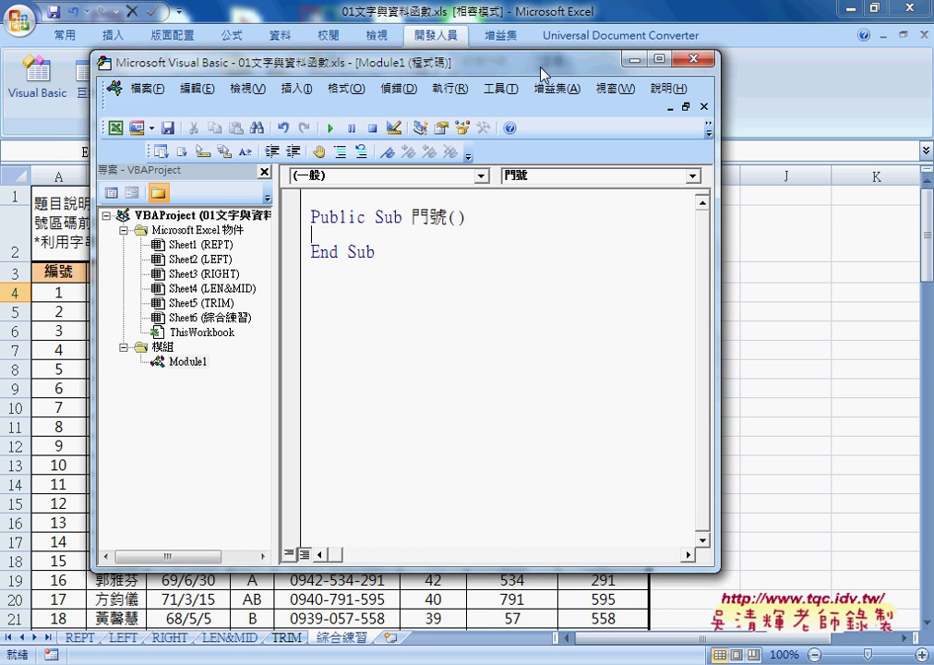
left_click_drag(374, 217, 404, 216)
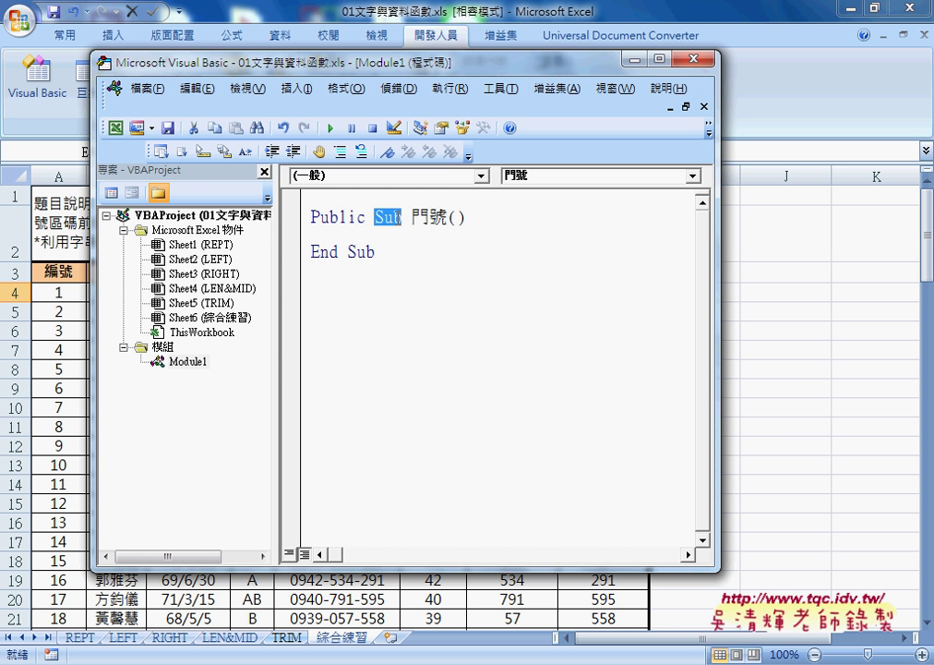
double_click(414, 220)
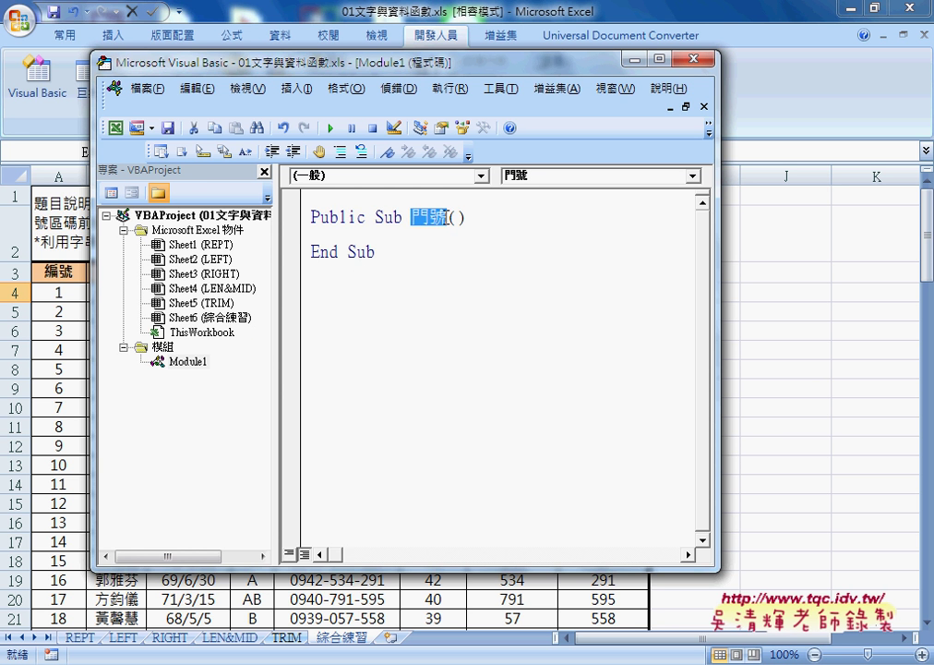
double_click(388, 218)
left_click(376, 250)
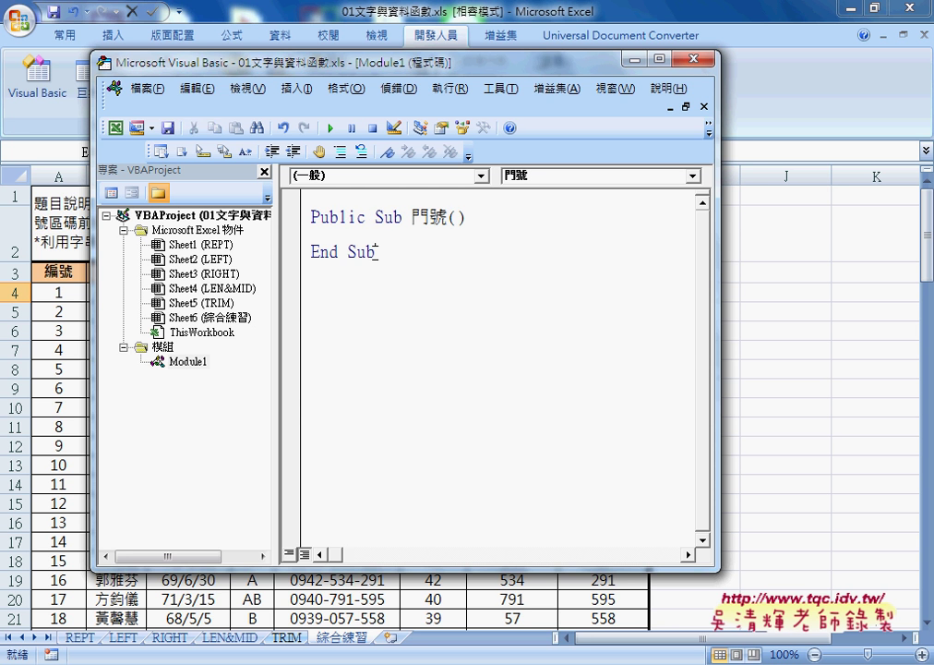
mouse_move(376, 250)
left_mouse_down()
mouse_move(312, 251)
mouse_move(367, 216)
left_mouse_up()
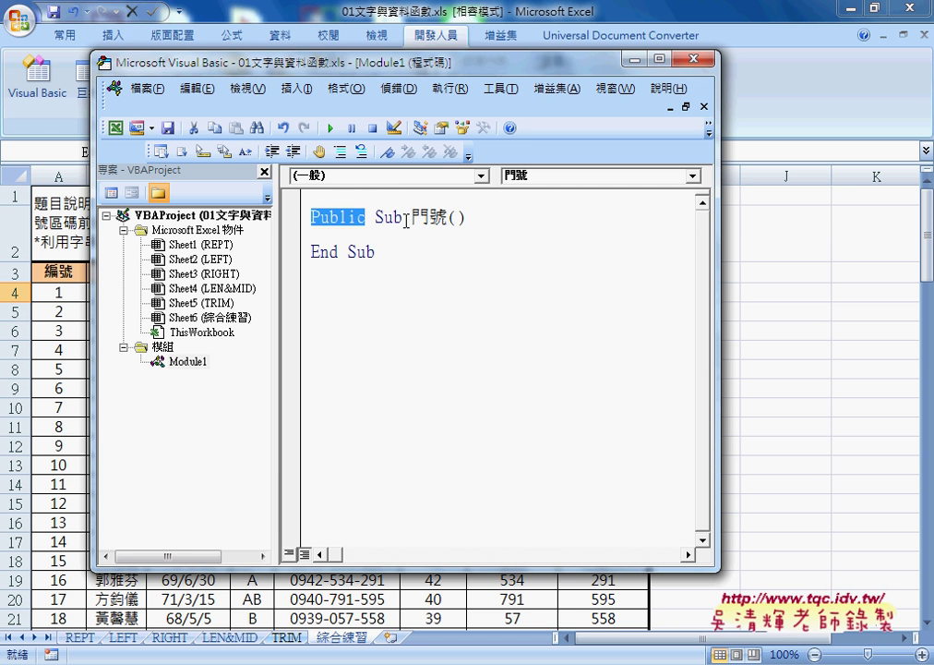
left_click(372, 238)
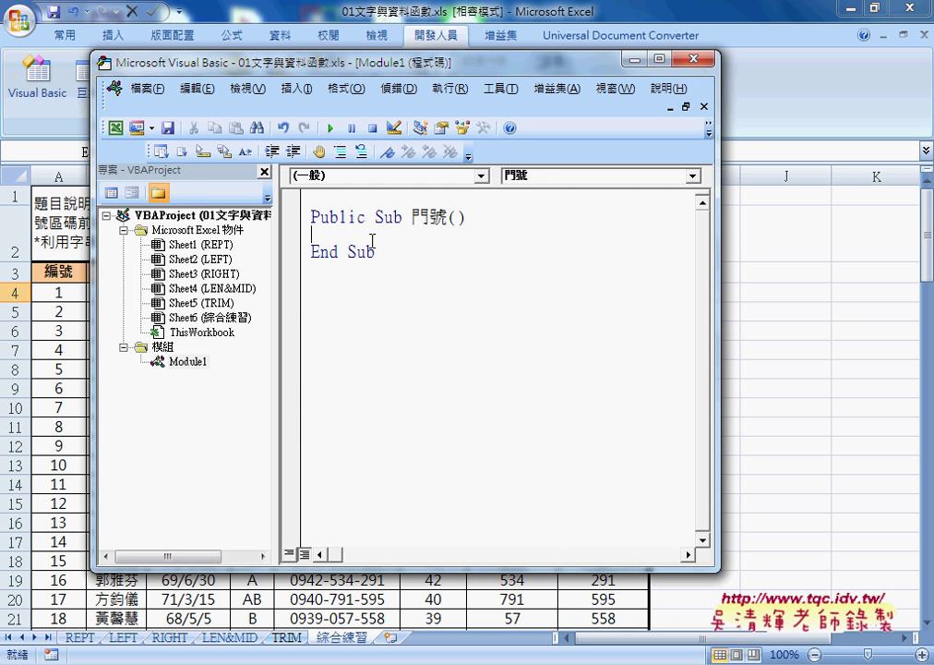
key("Tab")
Clear the phone-number formulas from E4:E103 in the worksheet
mouse_move(369, 69)
left_mouse_down()
mouse_move(737, 74)
mouse_move(688, 67)
left_mouse_up()
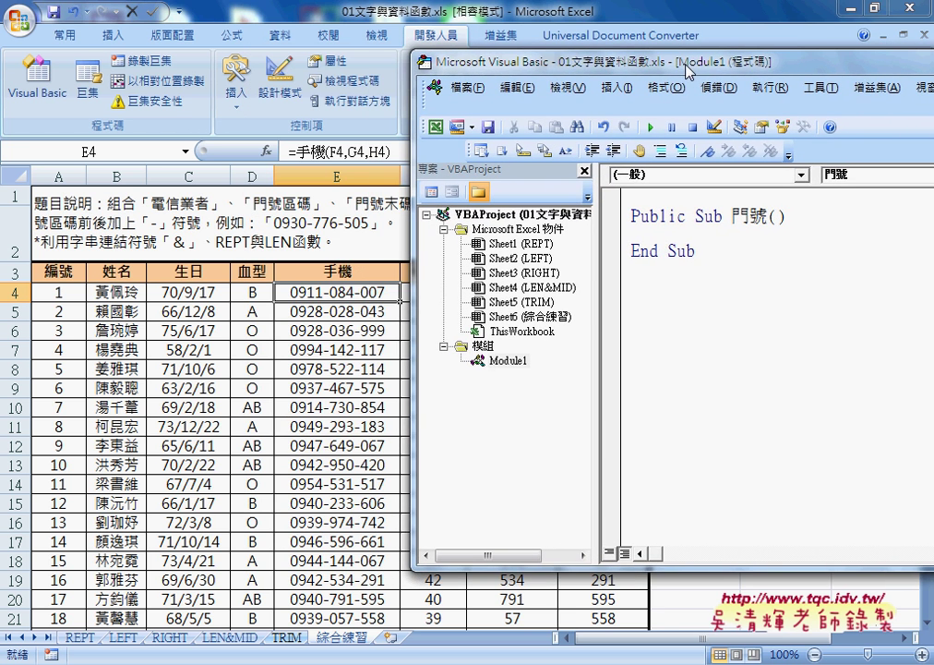
left_click(356, 293)
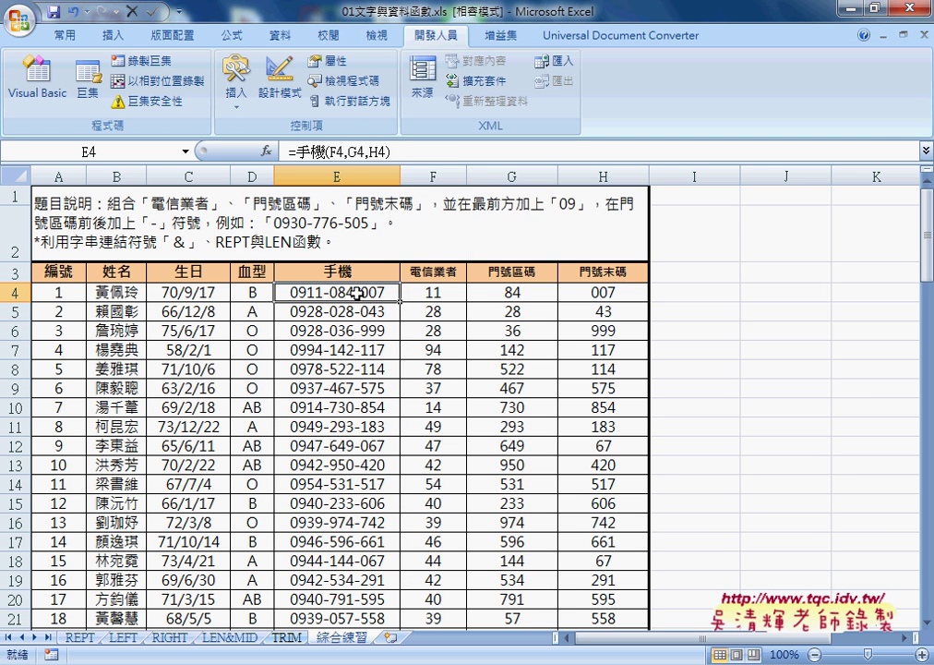
key("ctrl+shift+Down")
key("Delete")
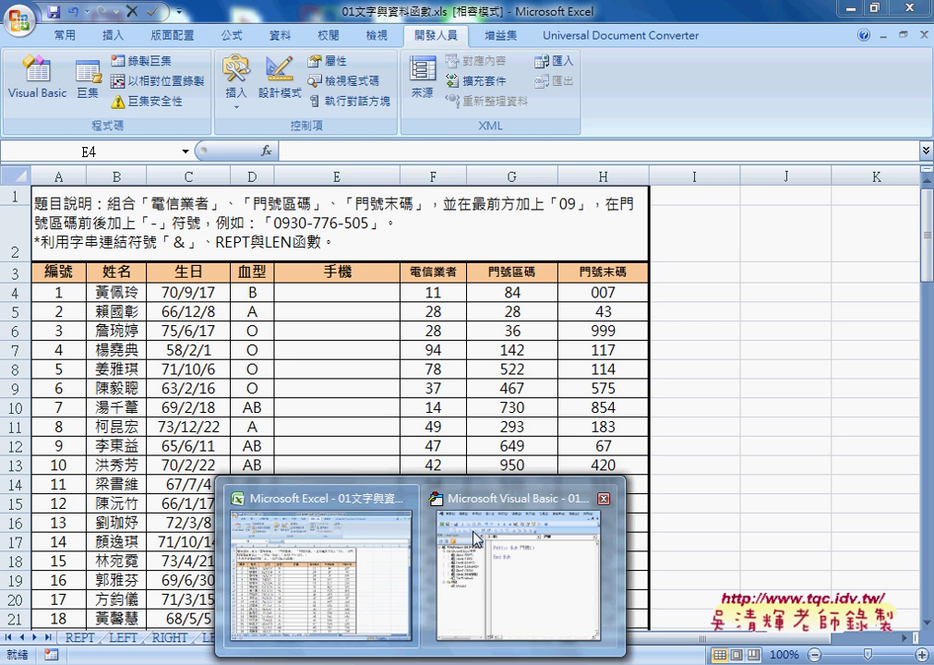
Return to the VBA editor and place the cursor on the blank line inside 門號
left_click(503, 588)
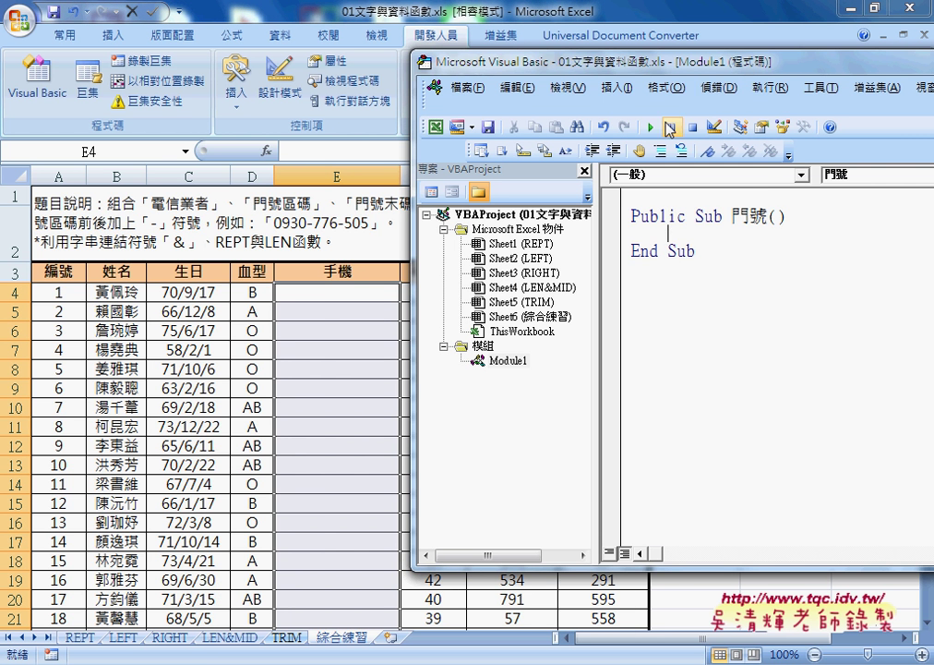
left_click_drag(510, 62, 450, 62)
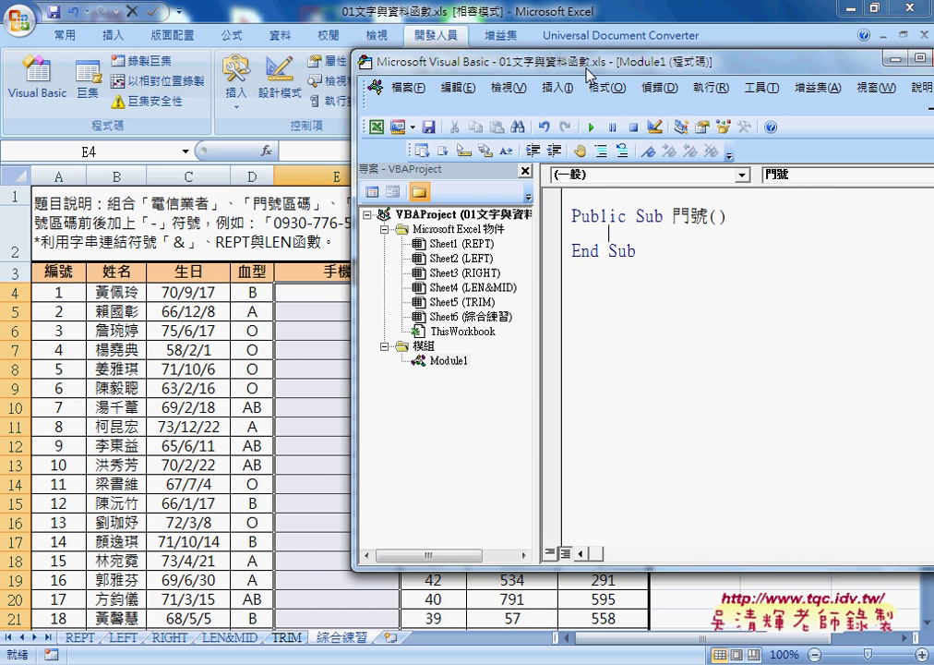
left_click(640, 233)
Switch the input method to English and type cells( as 門號's first line
key("ctrl+space")
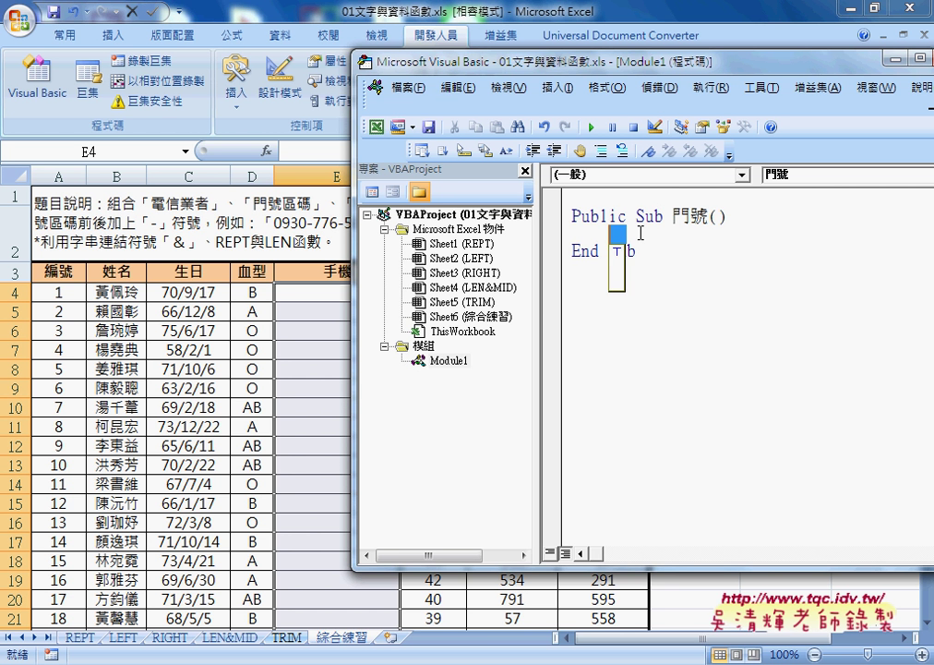
key("ctrl+space")
type("cell")
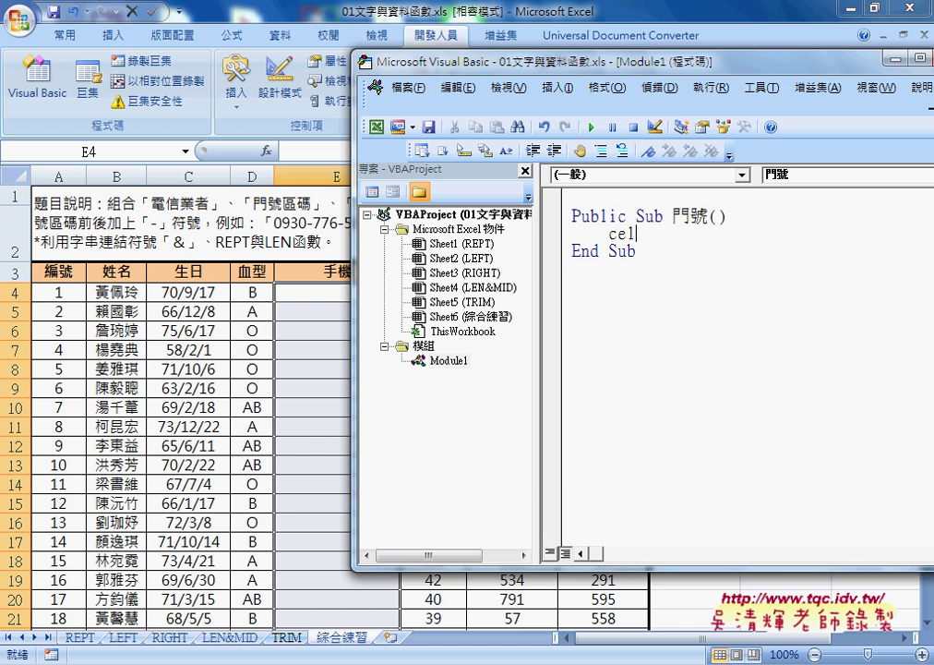
type("s")
type("(")
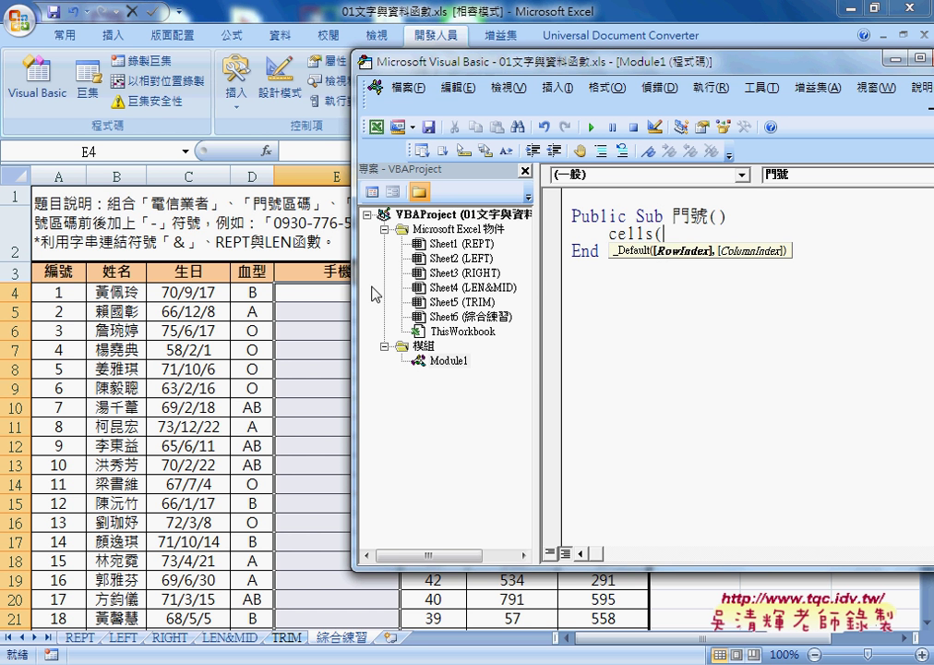
left_click_drag(352, 287, 397, 286)
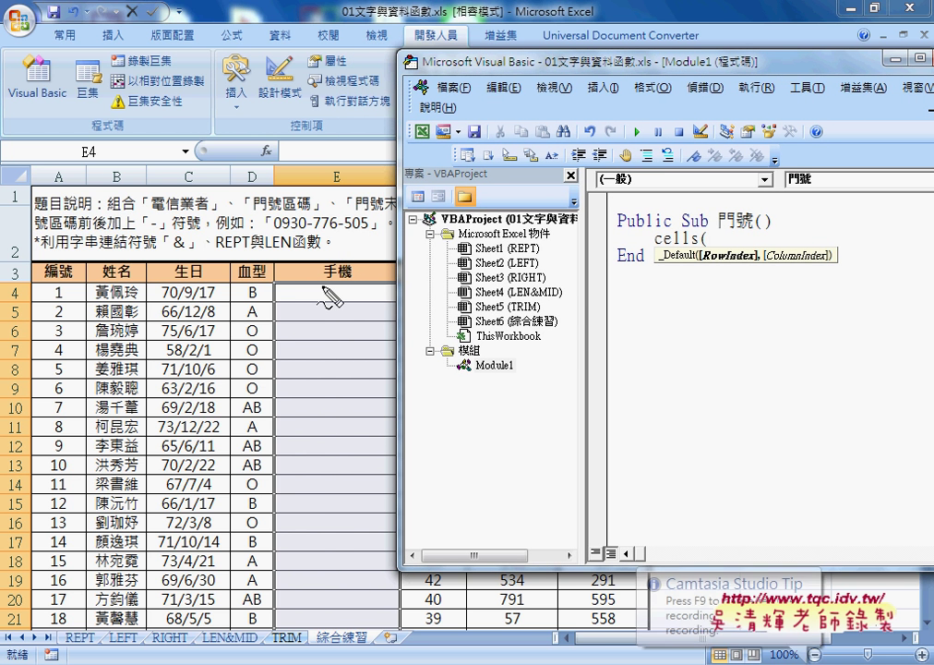
Complete the reference as cells(4,"E")
left_click_drag(344, 160, 332, 163)
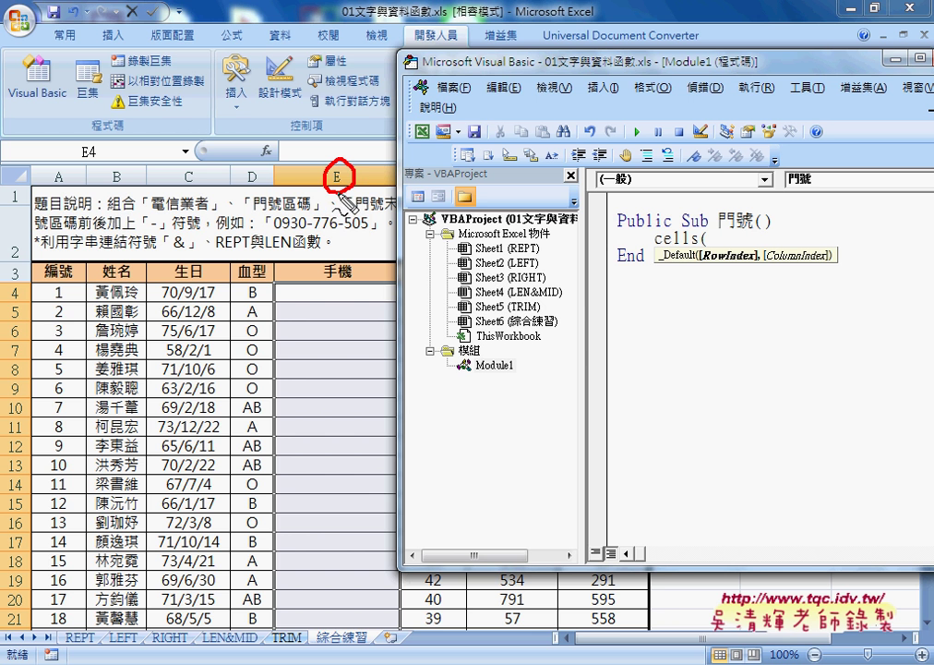
left_click_drag(26, 283, 20, 294)
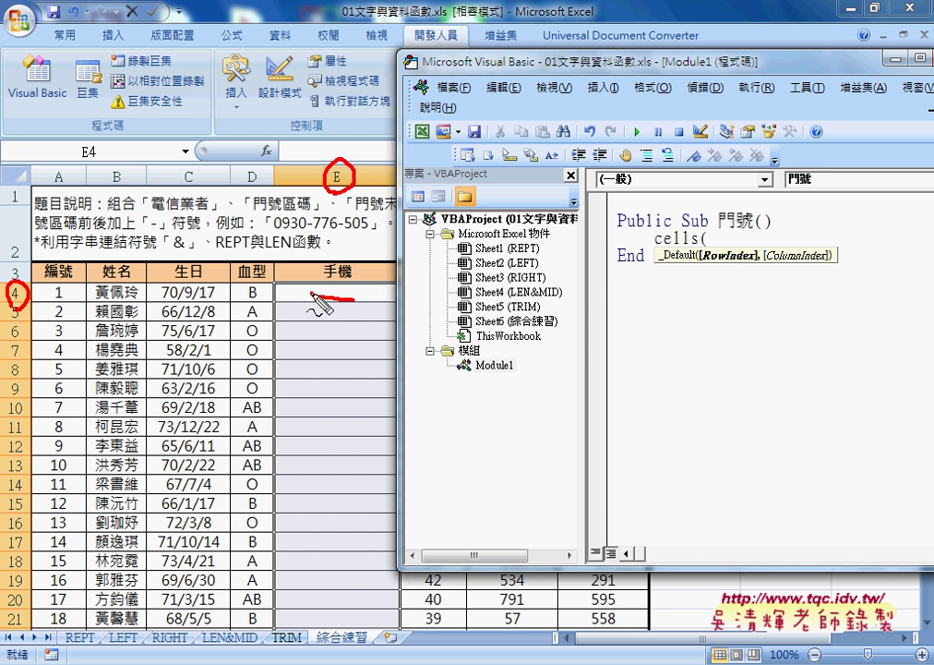
left_click_drag(318, 293, 366, 287)
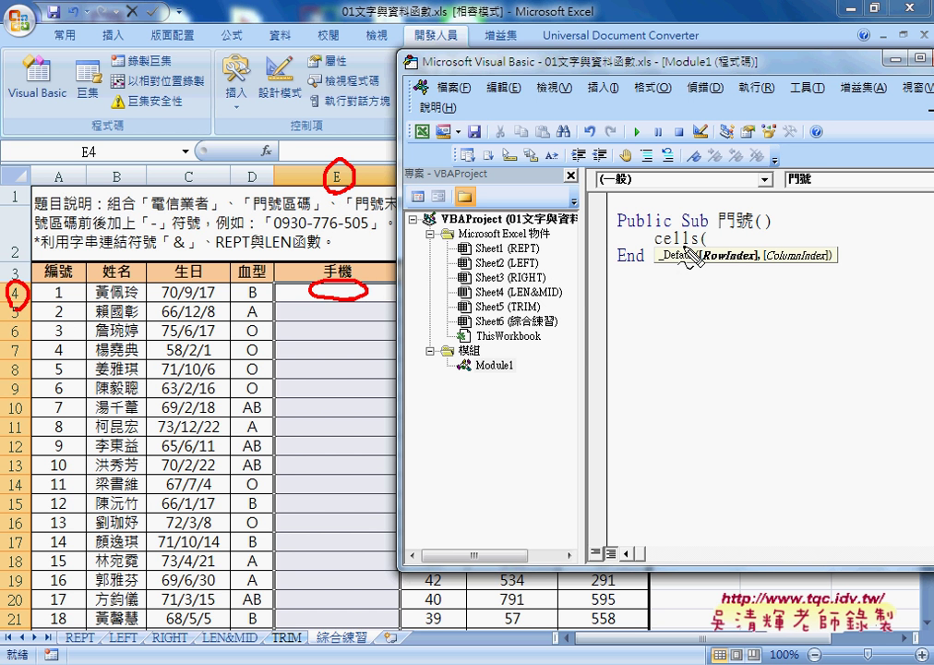
left_click_drag(708, 262, 803, 263)
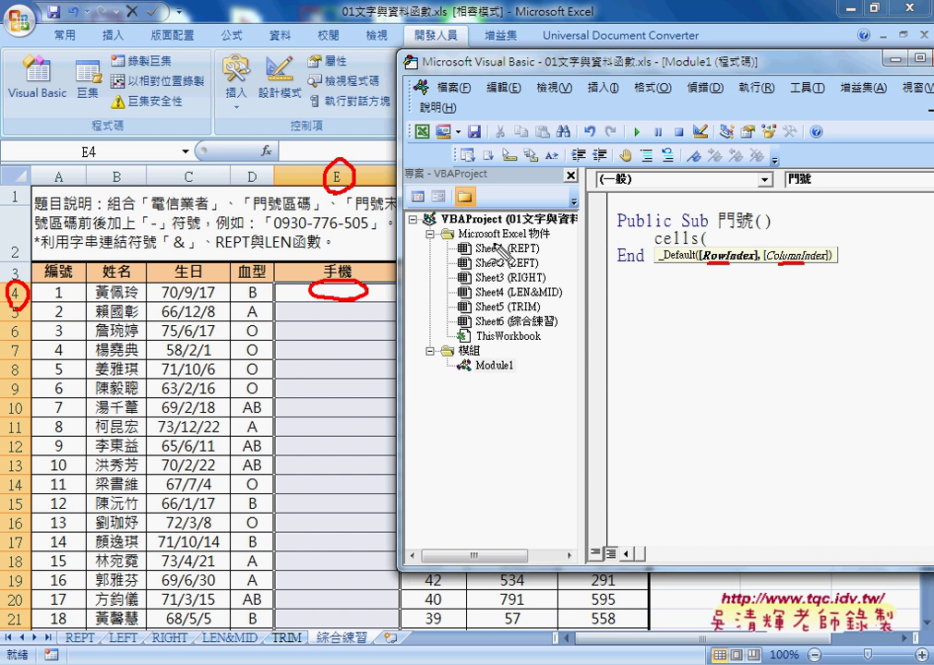
key("Escape")
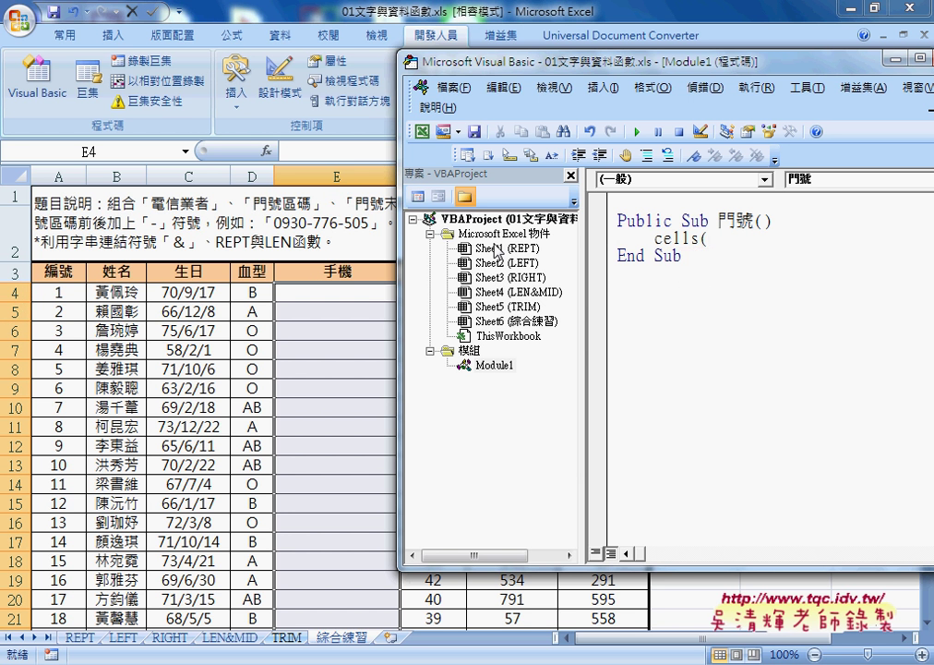
type("4")
type(",")
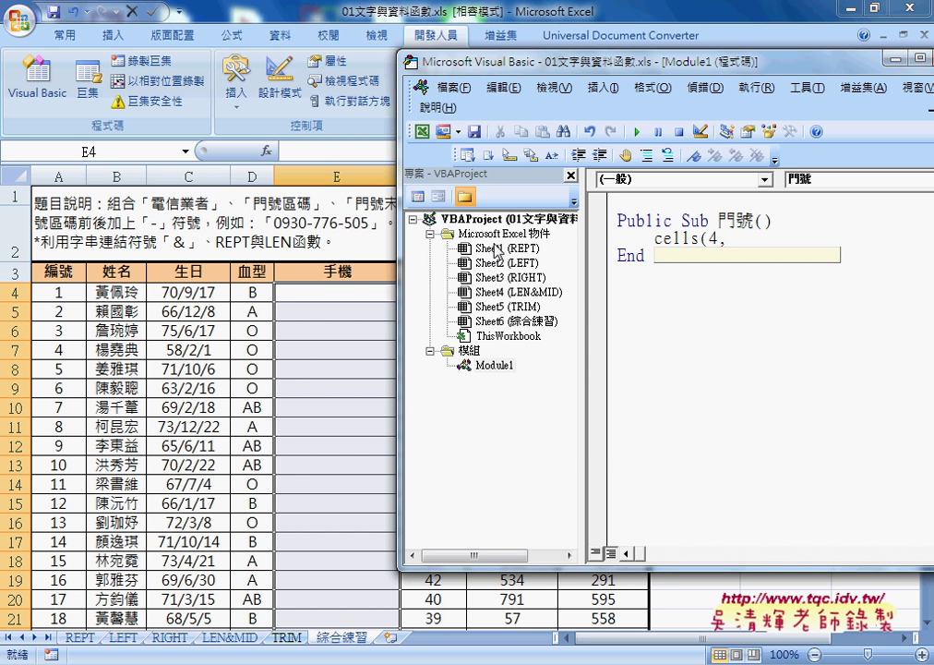
type("\"")
type("E\")")
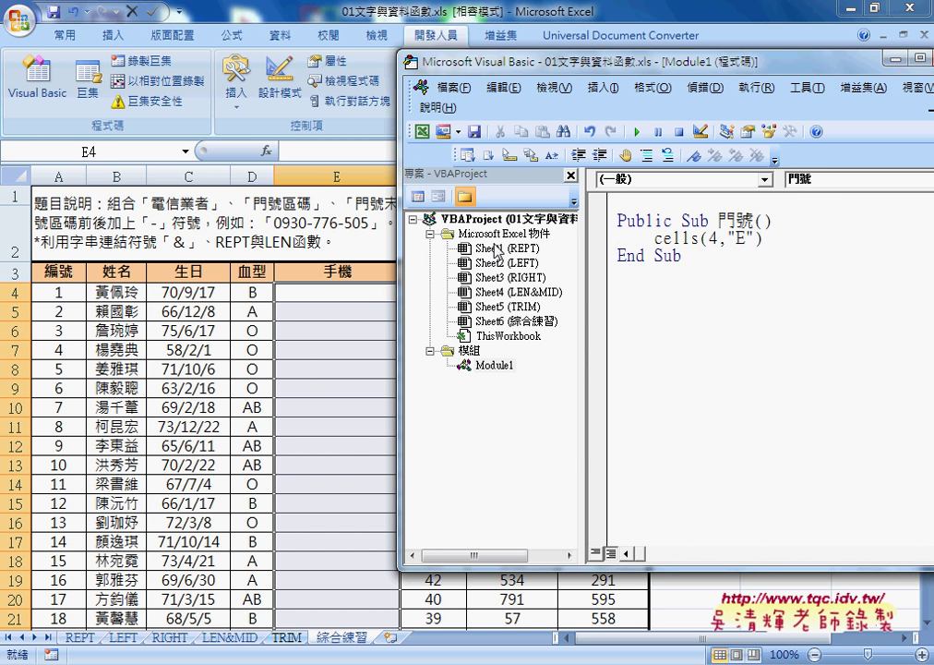
Append ="09" & to the cells(4,"E") line
left_click_drag(756, 239, 727, 239)
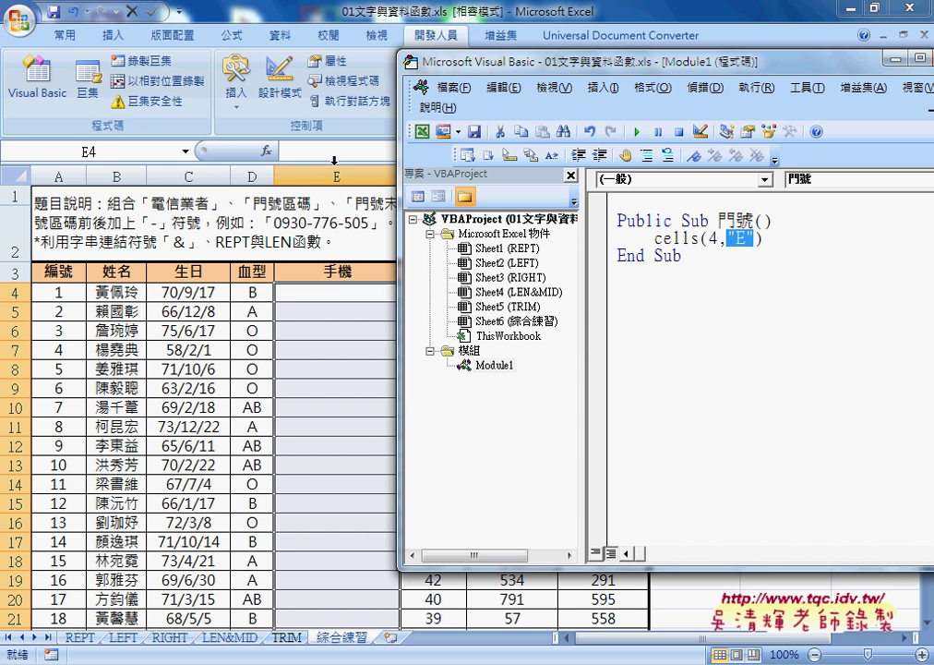
type("5")
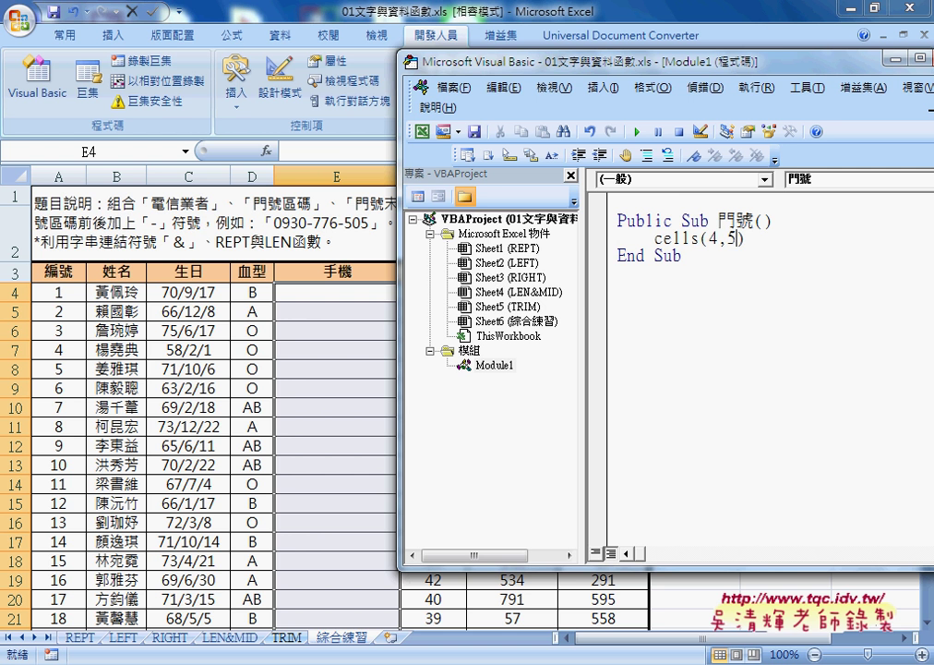
key("ctrl+z")
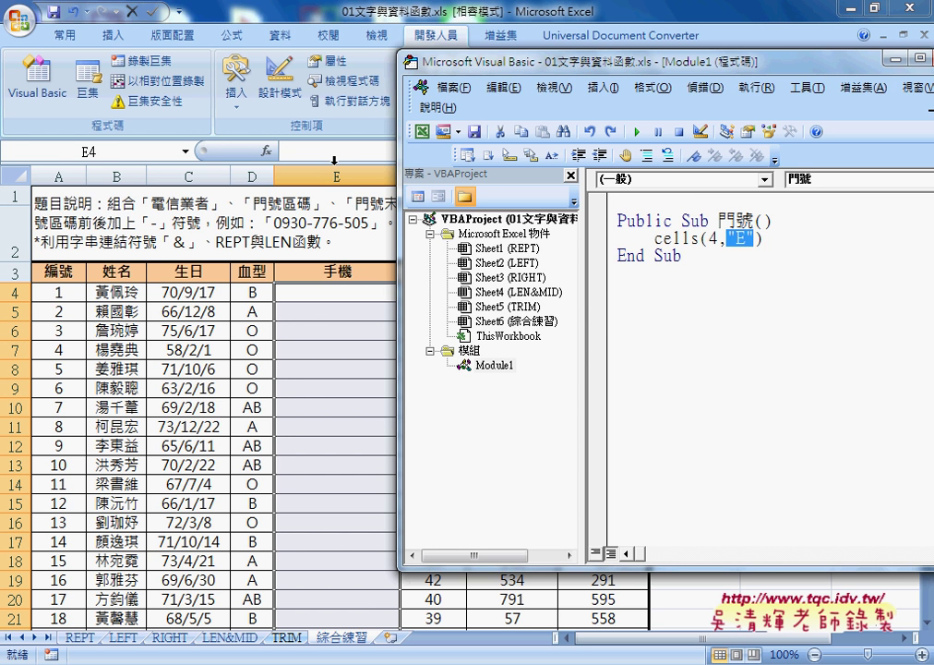
left_click(800, 241)
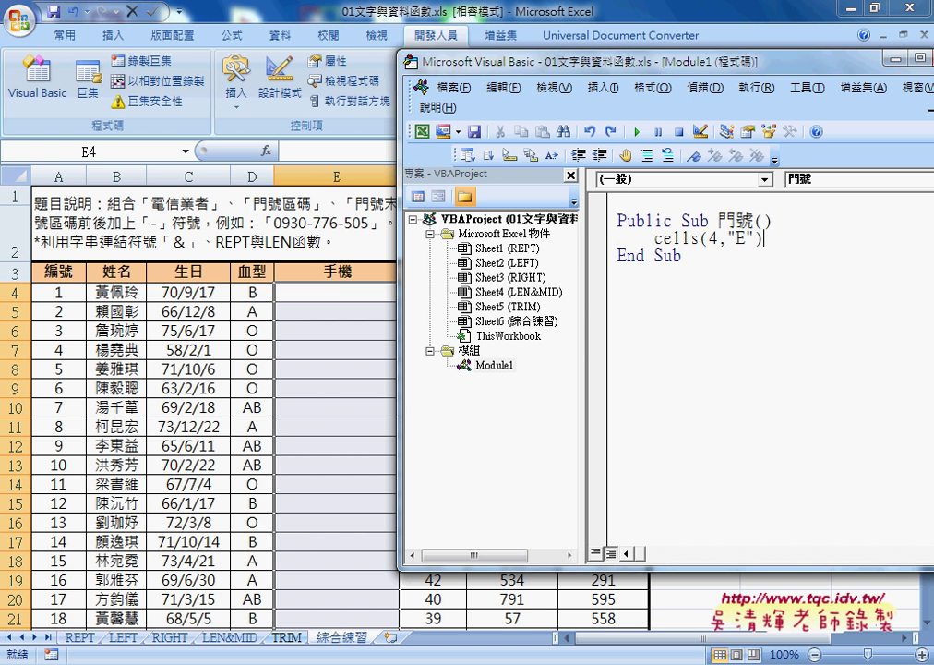
type("=")
type("\"0")
type("9\"")
type(" &")
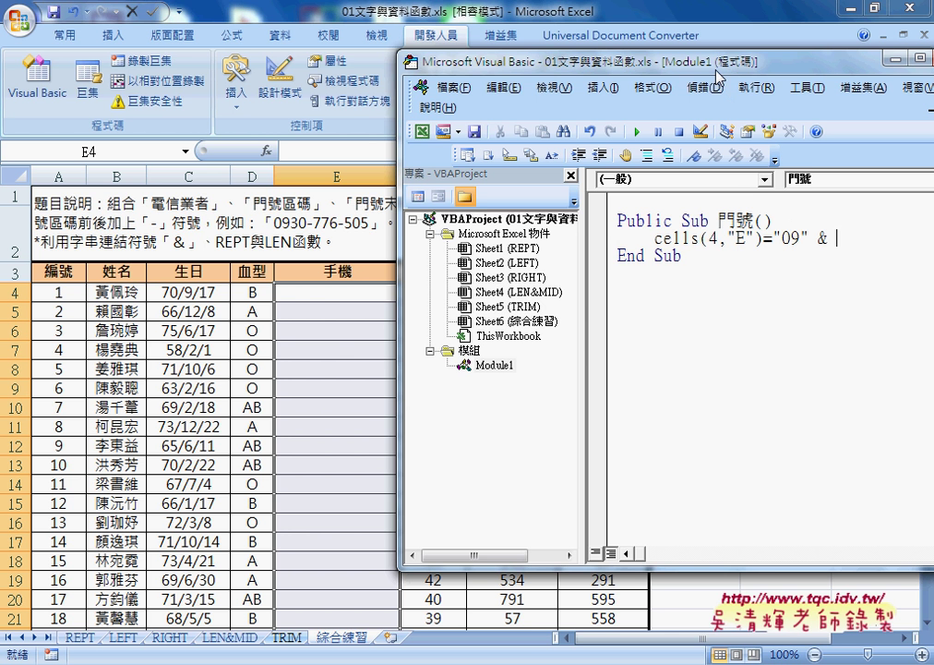
Append a copy of the cell reference, changed to cells(4,"F")
left_click_drag(591, 61, 562, 115)
mouse_move(619, 120)
left_mouse_down()
mouse_move(591, 338)
mouse_move(494, 337)
left_mouse_up()
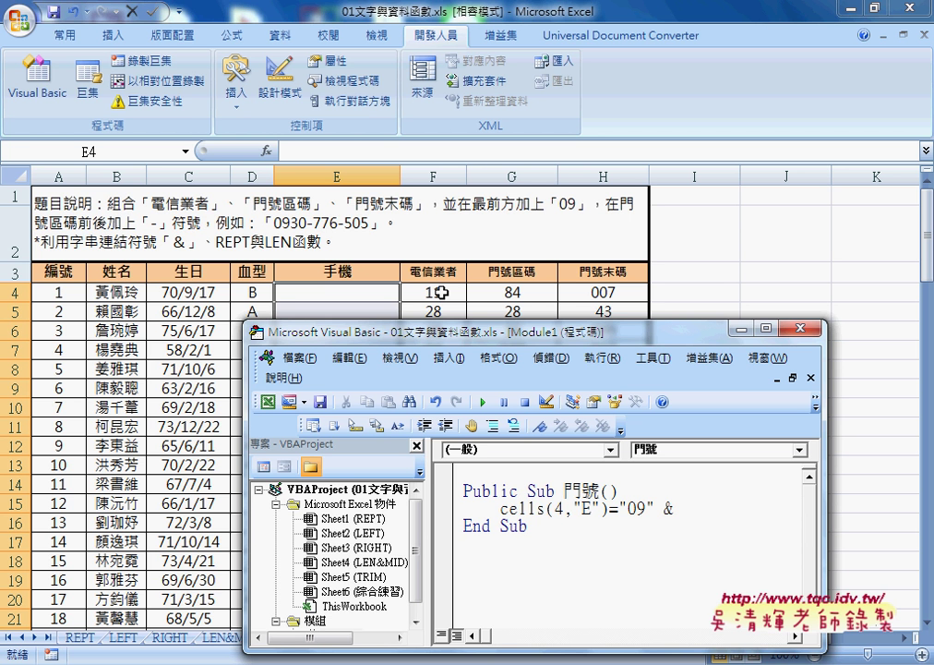
left_click_drag(500, 508, 609, 509)
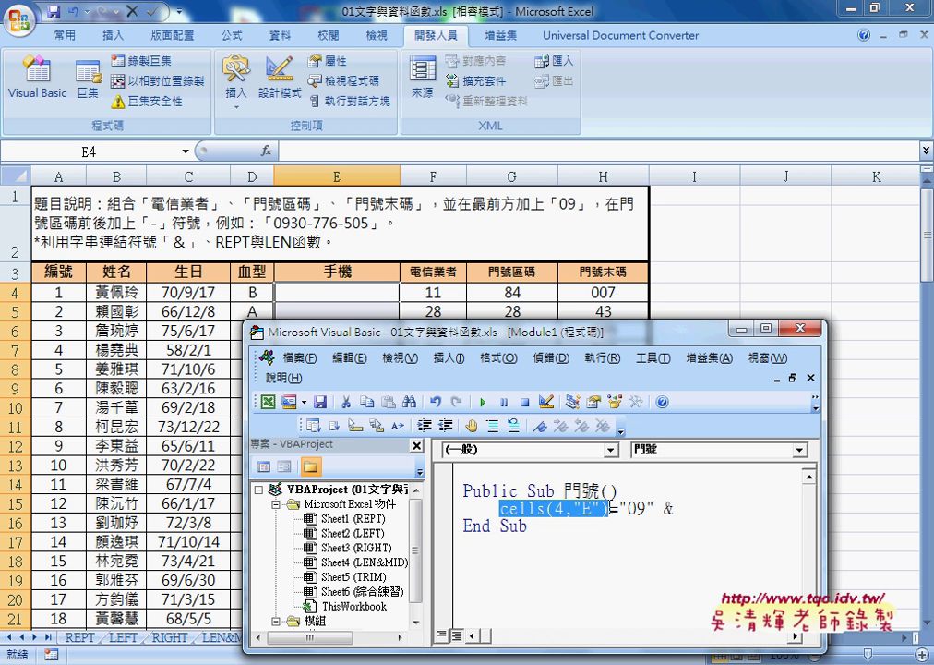
left_click(711, 509)
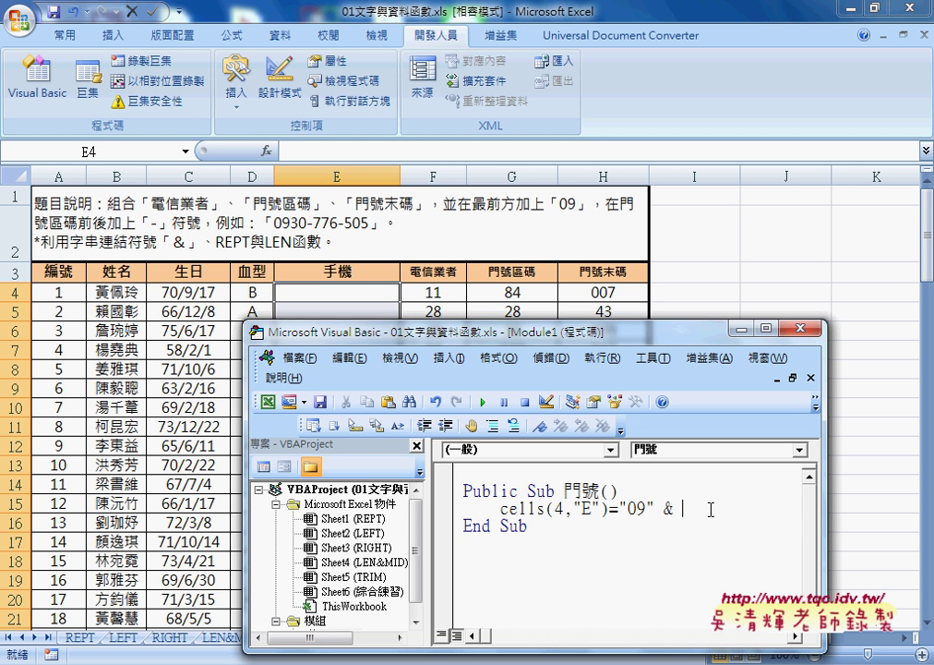
type("cells(4,\"E\")")
double_click(767, 508)
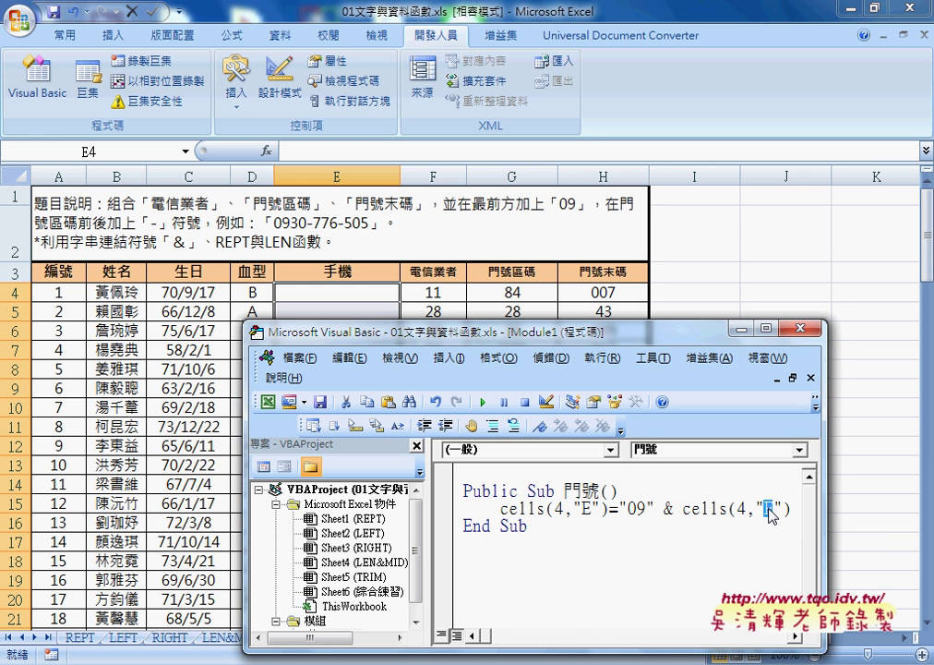
type("F")
End the statement with & "-" and rearrange the editor beside the sheet
left_click_drag(828, 510, 869, 510)
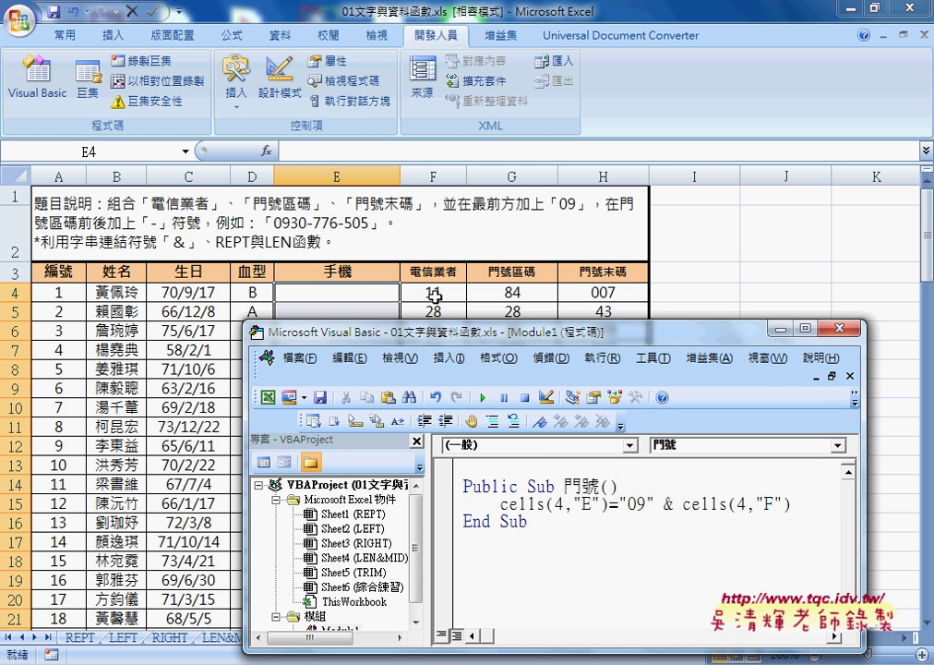
left_click(832, 505)
type("& \"-")
type("\"")
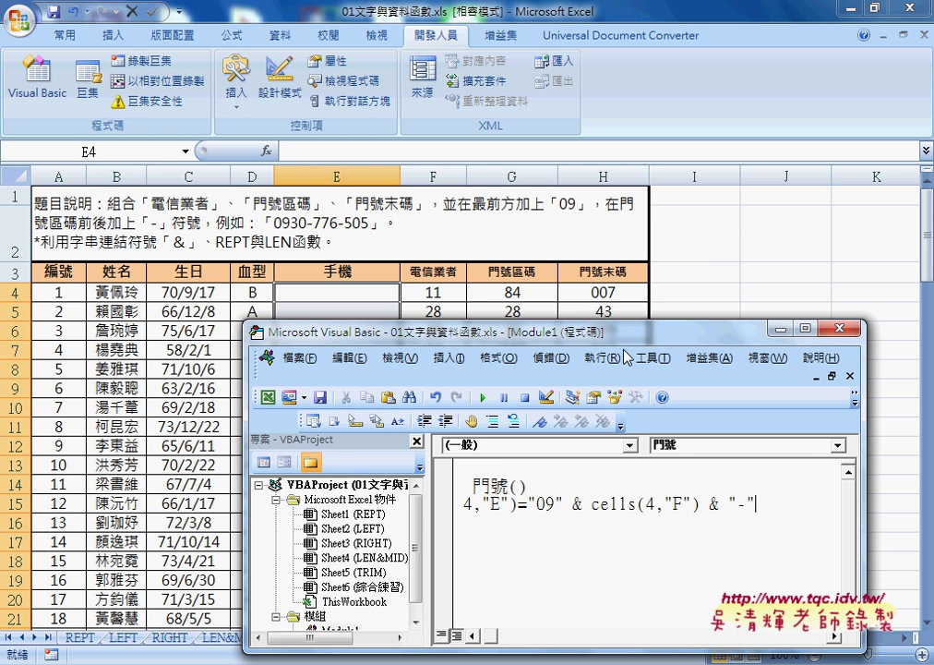
left_click_drag(425, 332, 560, 248)
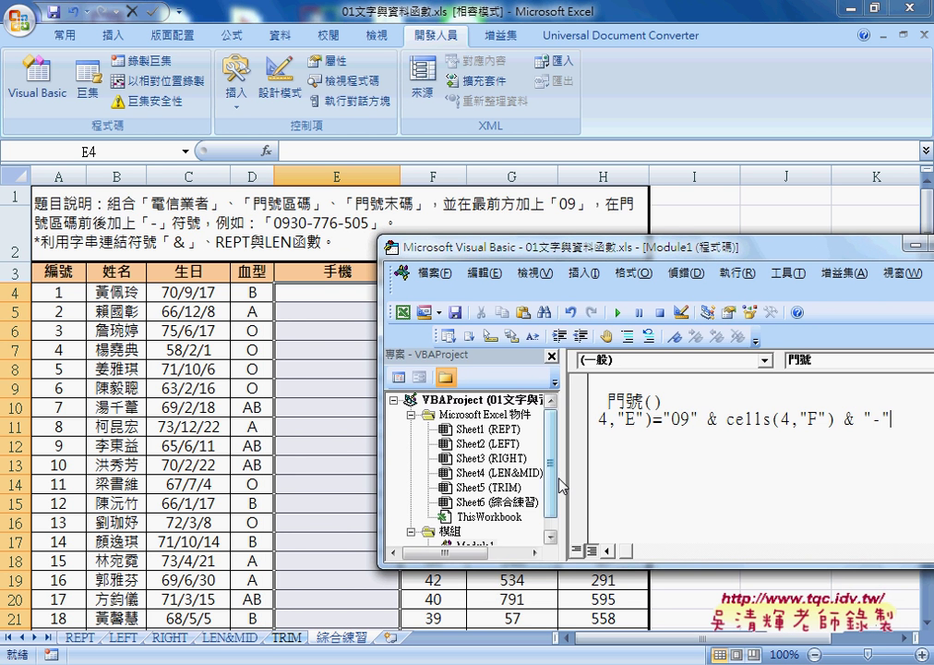
left_click_drag(566, 462, 510, 462)
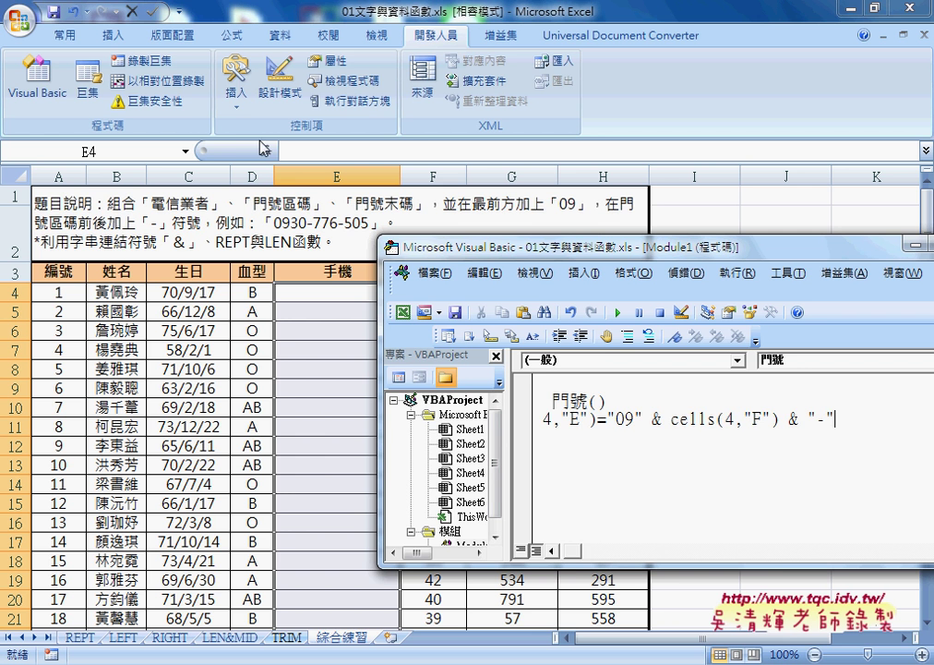
left_click_drag(577, 552, 563, 554)
left_click(602, 419)
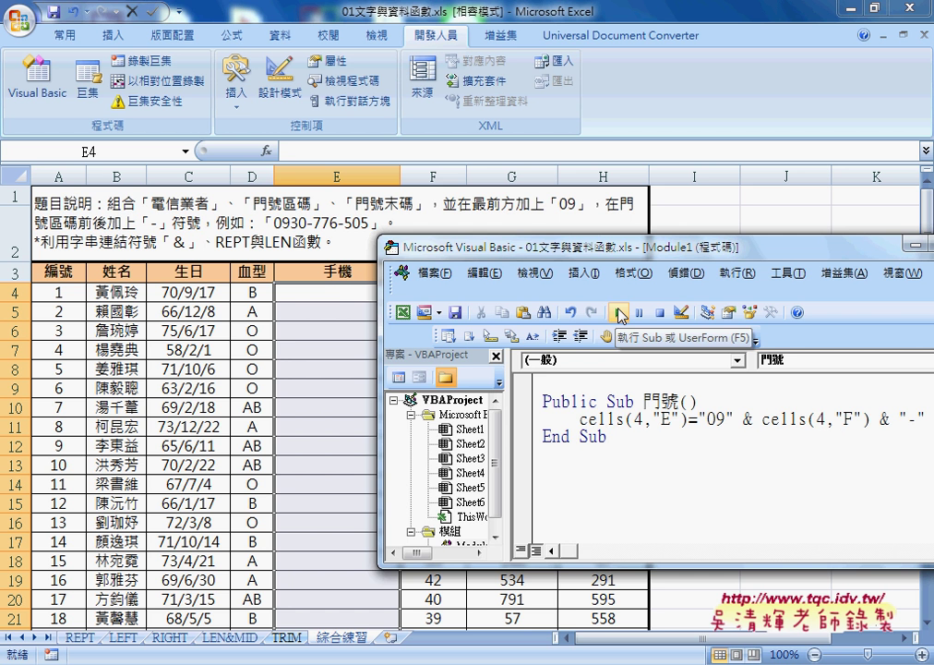
Run the 門號 macro so E4 shows 0911-, then widen the editor to see the line
left_click(618, 315)
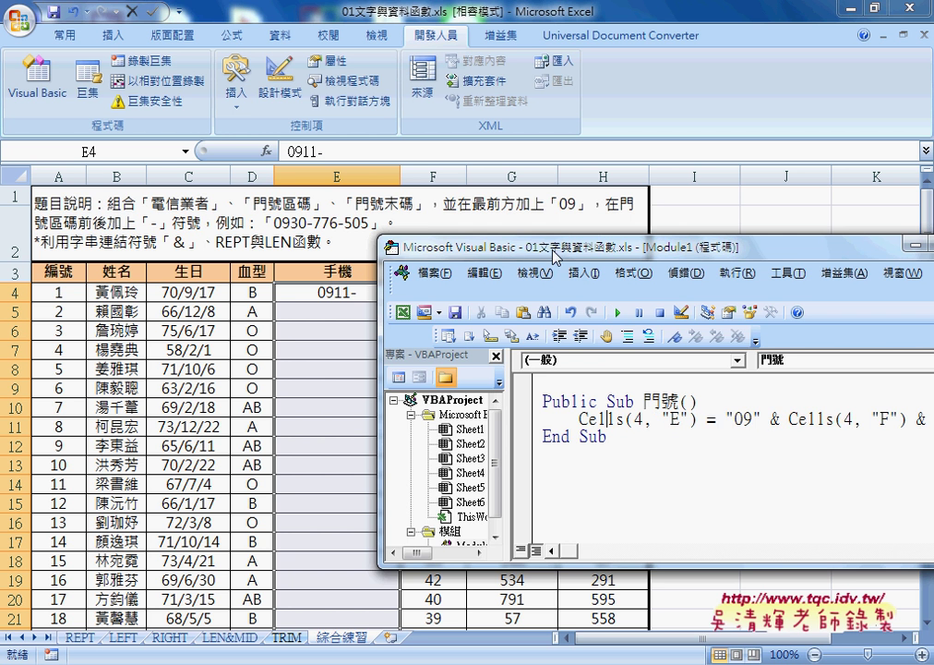
left_click_drag(553, 249, 592, 201)
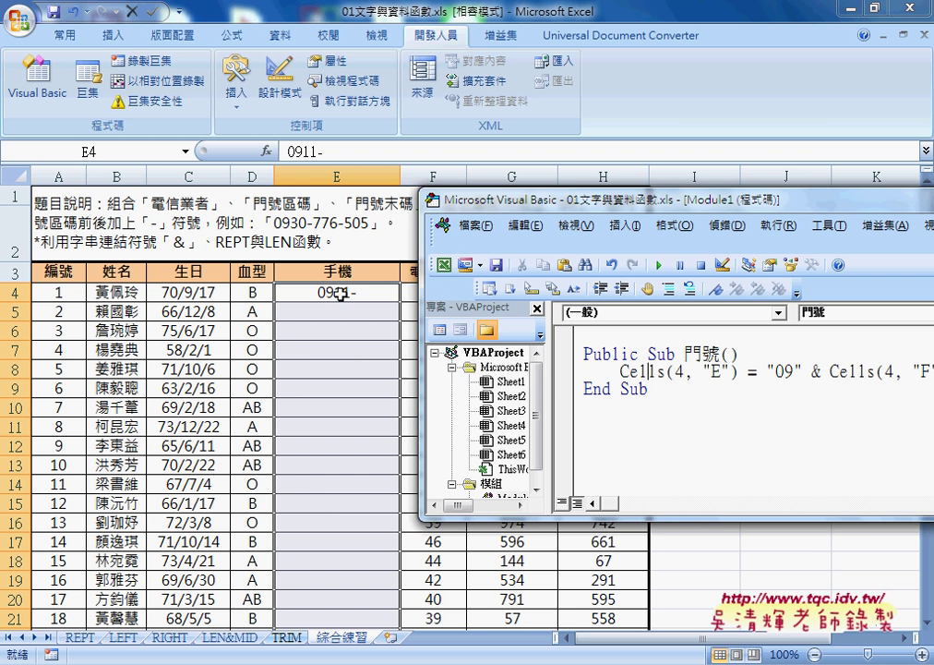
left_click_drag(522, 207, 188, 194)
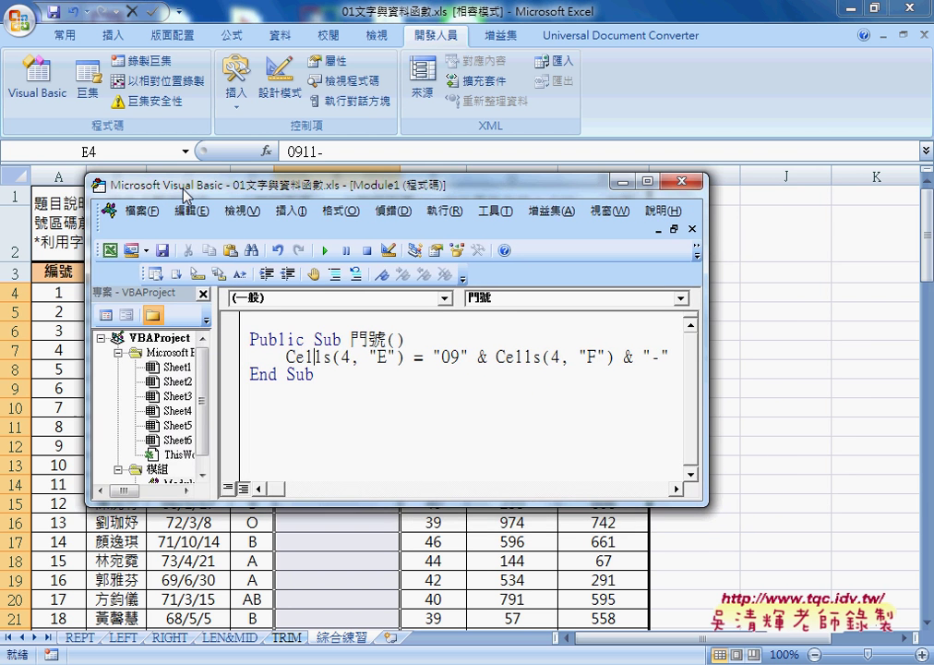
left_click_drag(708, 358, 843, 365)
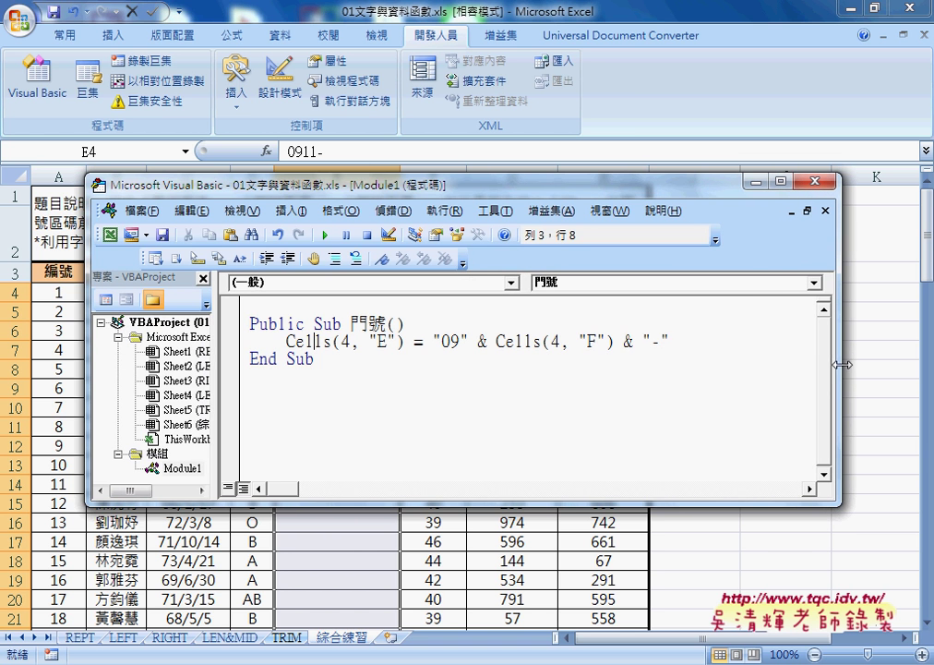
left_click(722, 346)
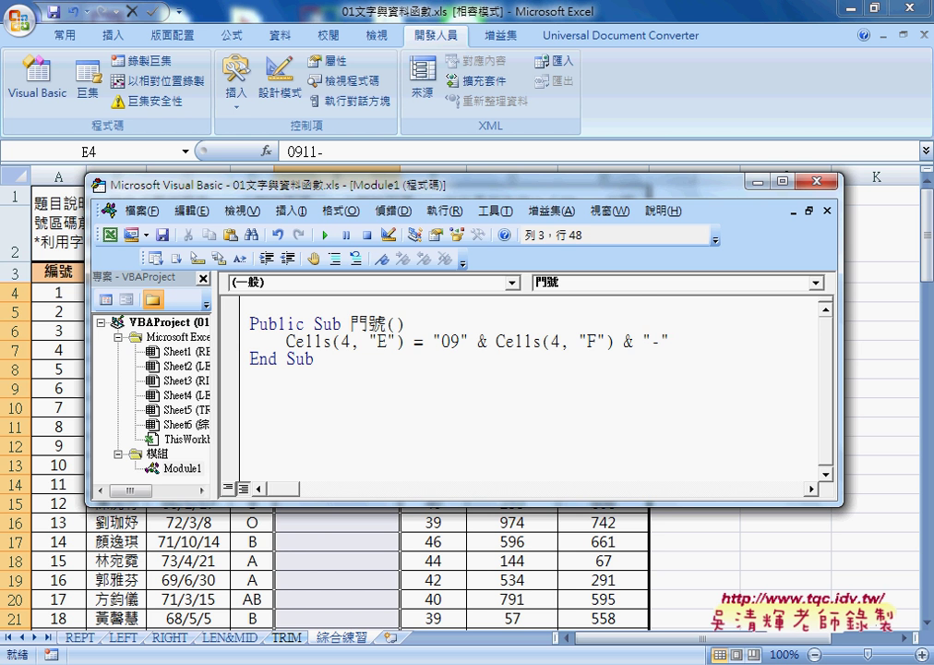
Append & vba.Format( after the hyphen in the 門號 statement
type("&")
left_click_drag(513, 200, 477, 329)
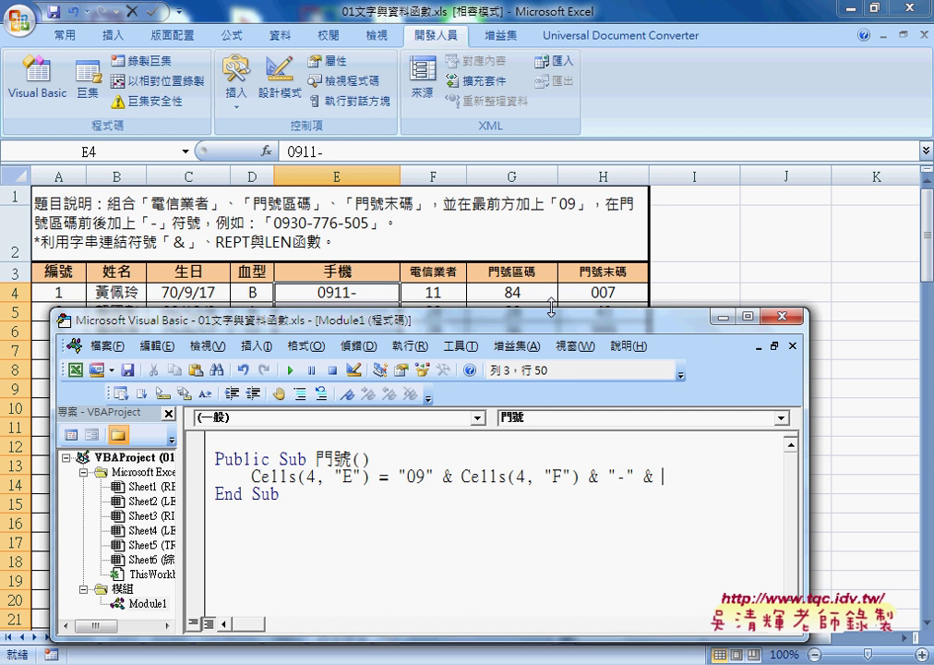
type("f")
type("or")
key("BackSpace")
key("BackSpace")
key("BackSpace")
type("v")
type("ba.")
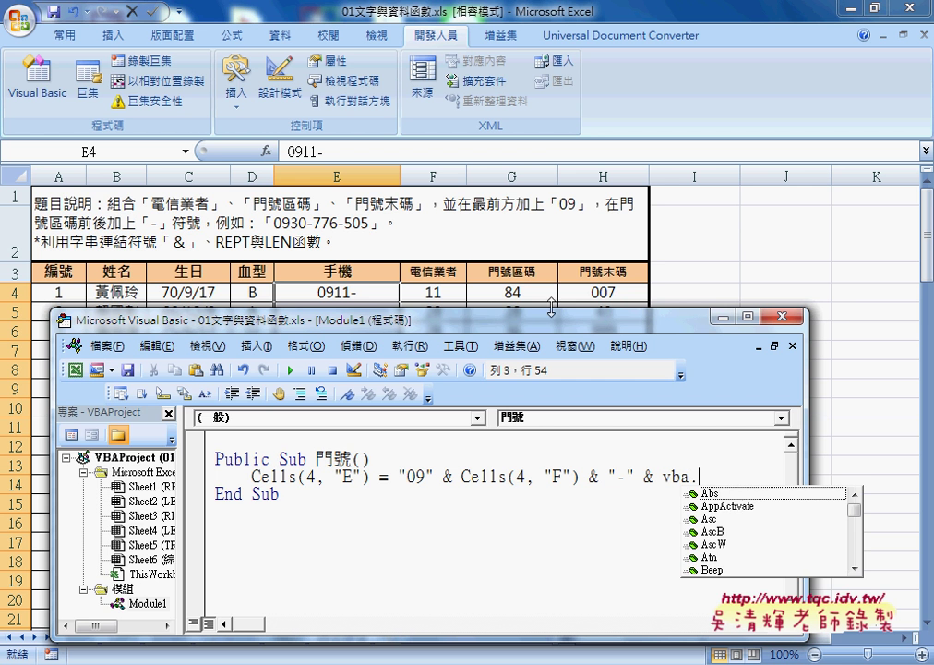
type("f")
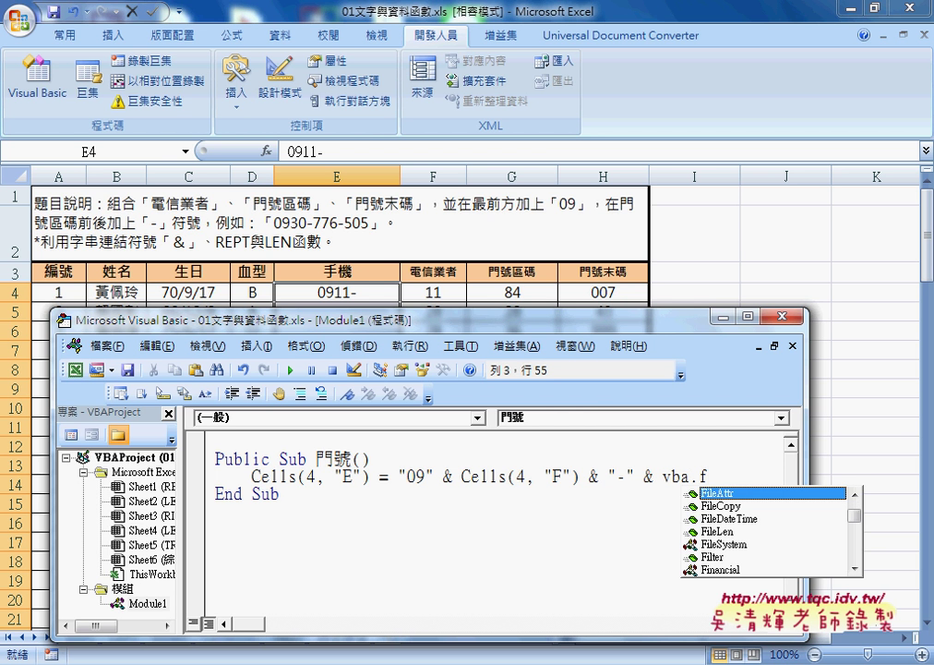
type("o")
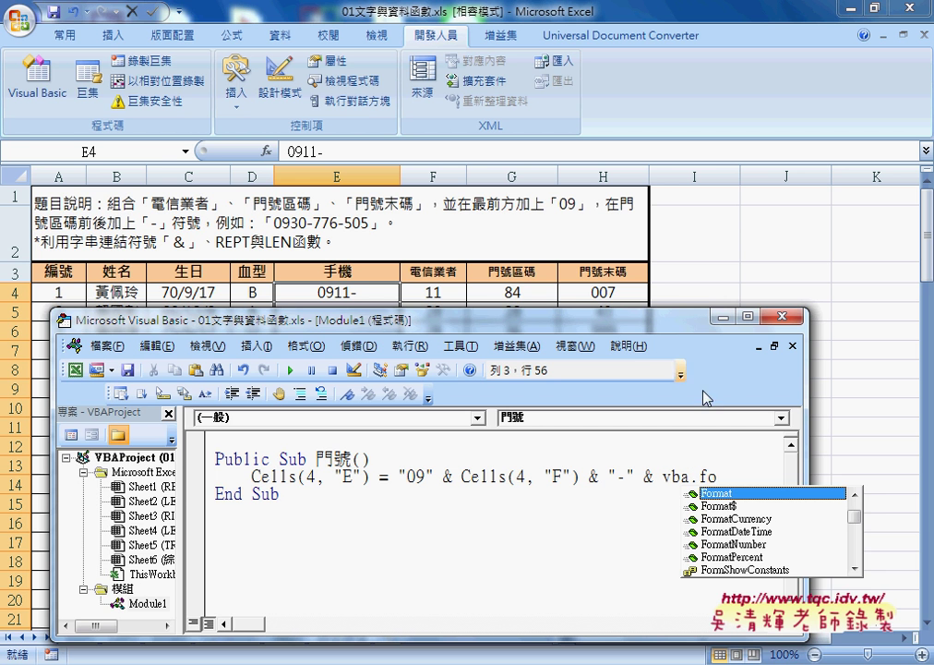
double_click(723, 495)
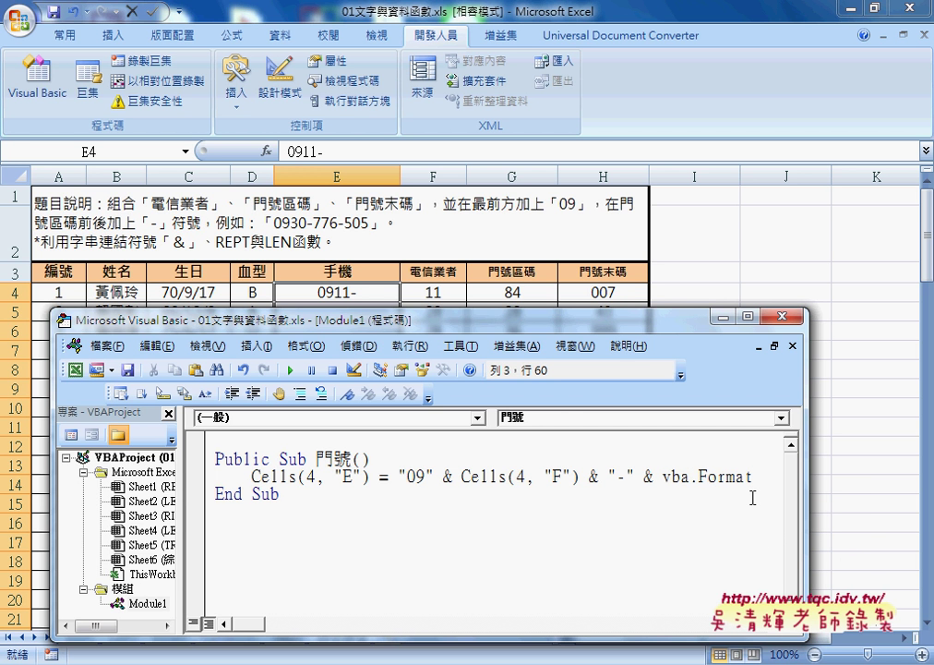
type("(")
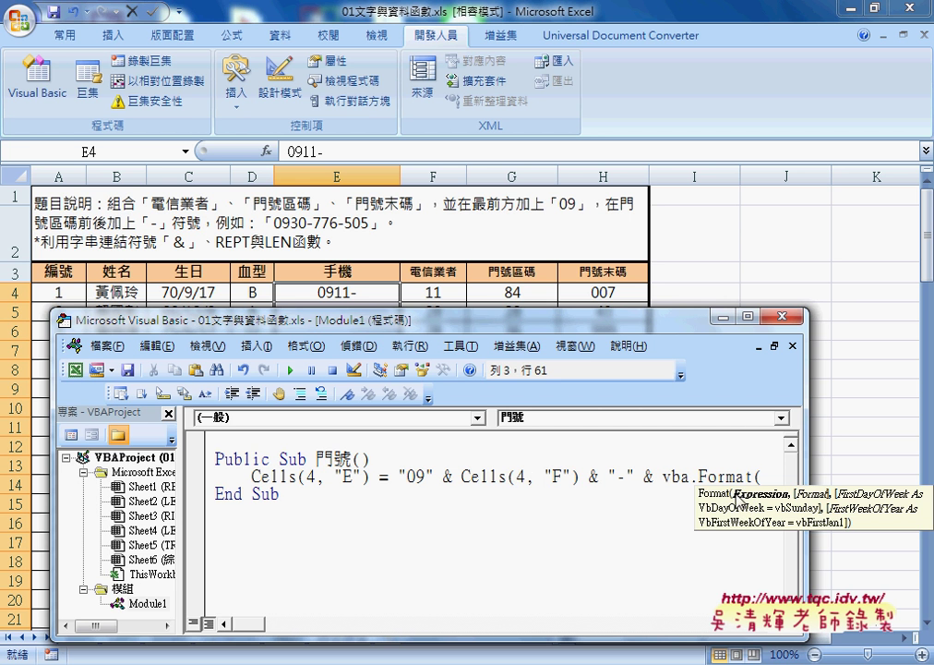
Complete it as vba.Format(Cells(4,"G"),"000")
left_click_drag(462, 476, 580, 480)
key("ctrl+c")
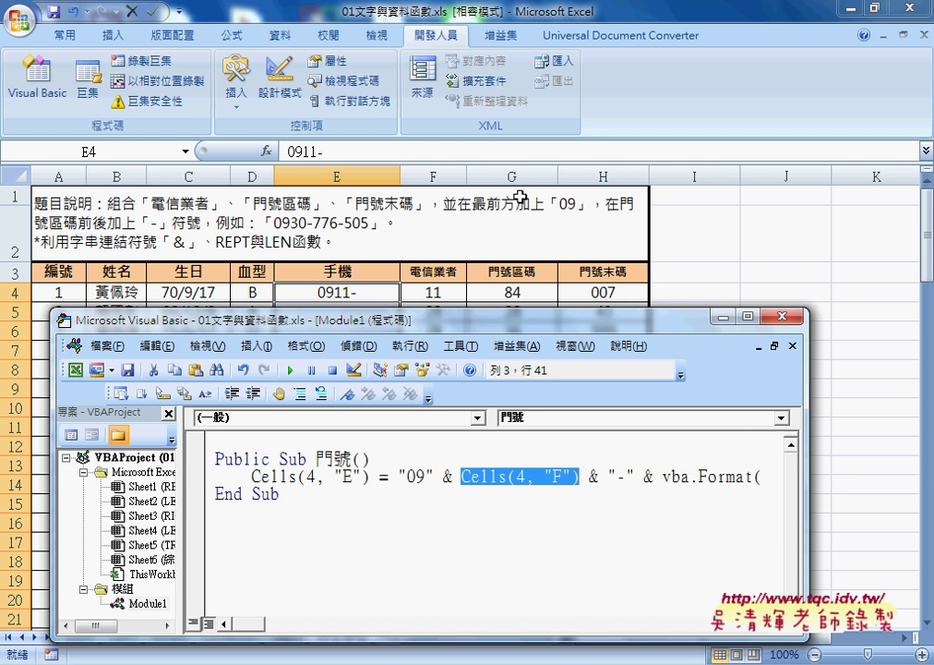
left_click(768, 477)
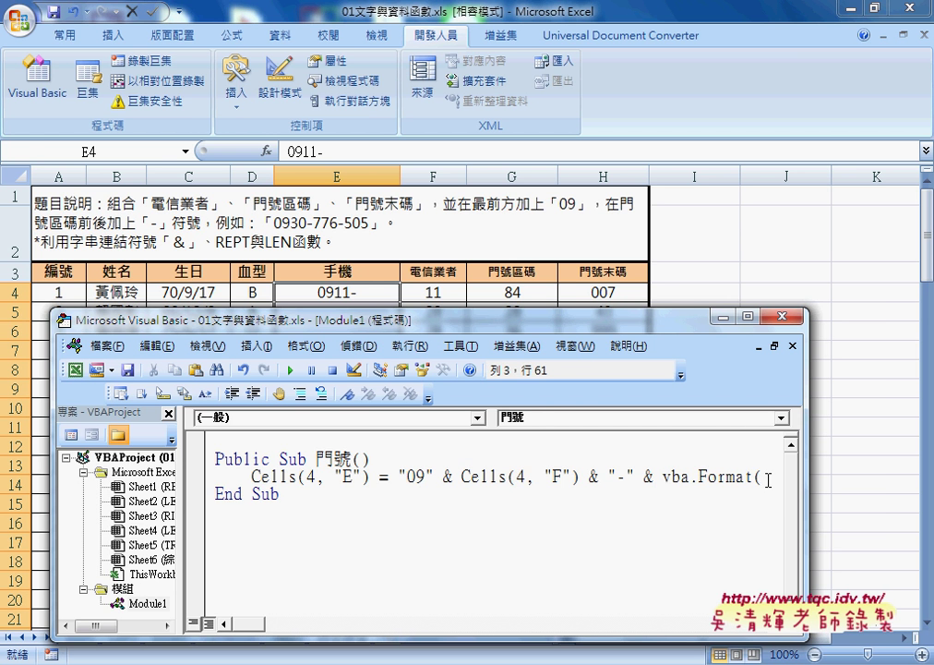
key("ctrl+v")
left_click_drag(803, 478, 868, 478)
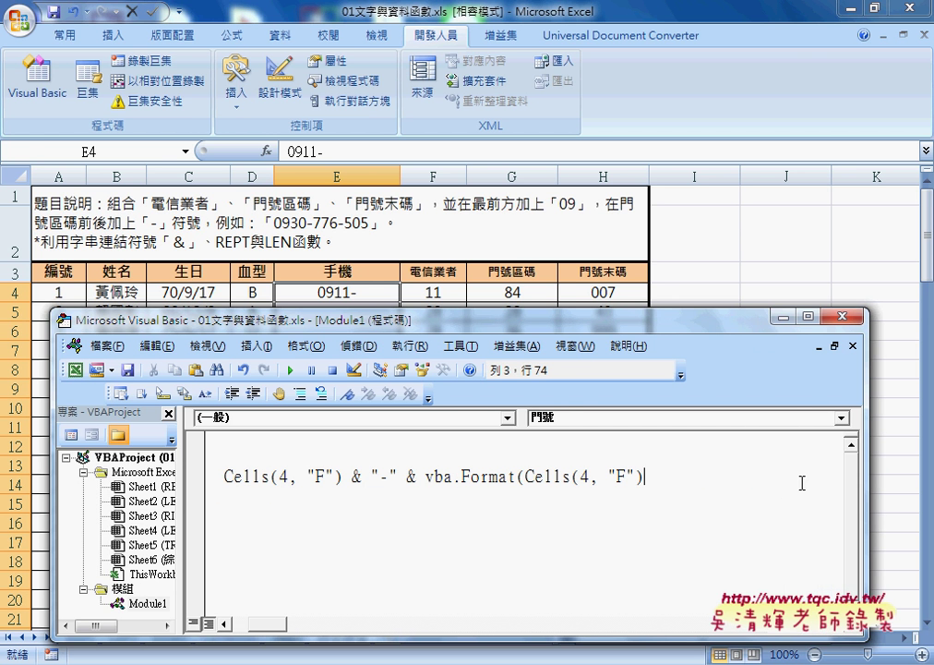
double_click(622, 477)
type("G")
left_click(662, 478)
type(",")
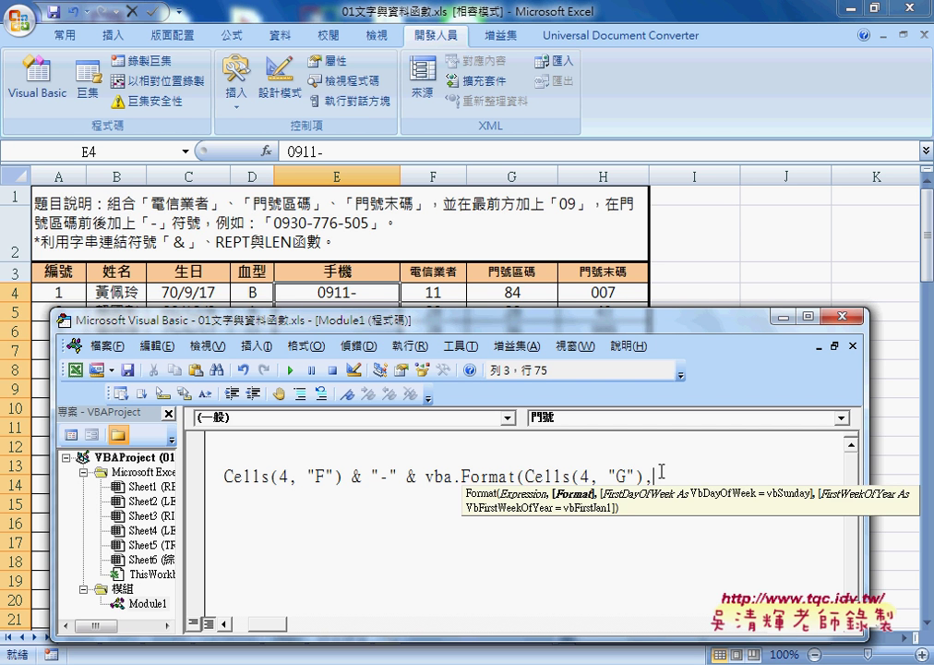
type("\"0")
type("00\"")
type(")")
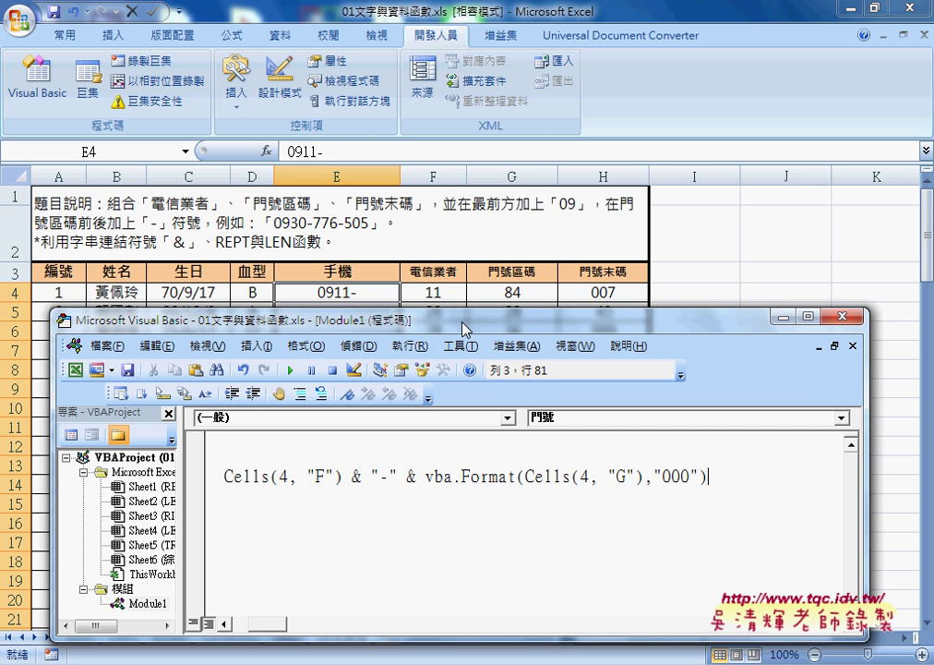
left_click_drag(341, 319, 342, 337)
left_click(398, 494)
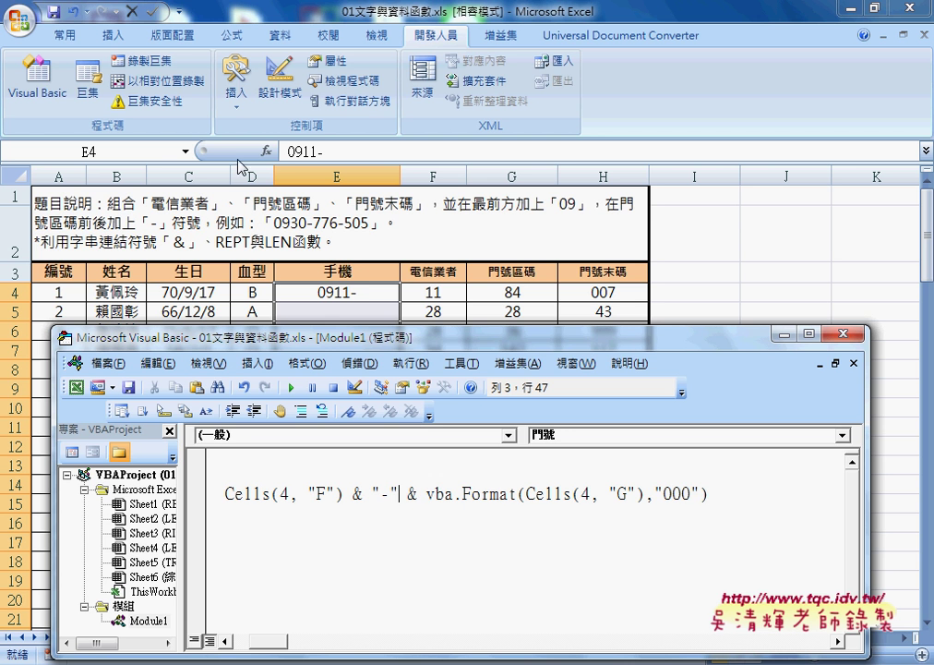
left_click(292, 389)
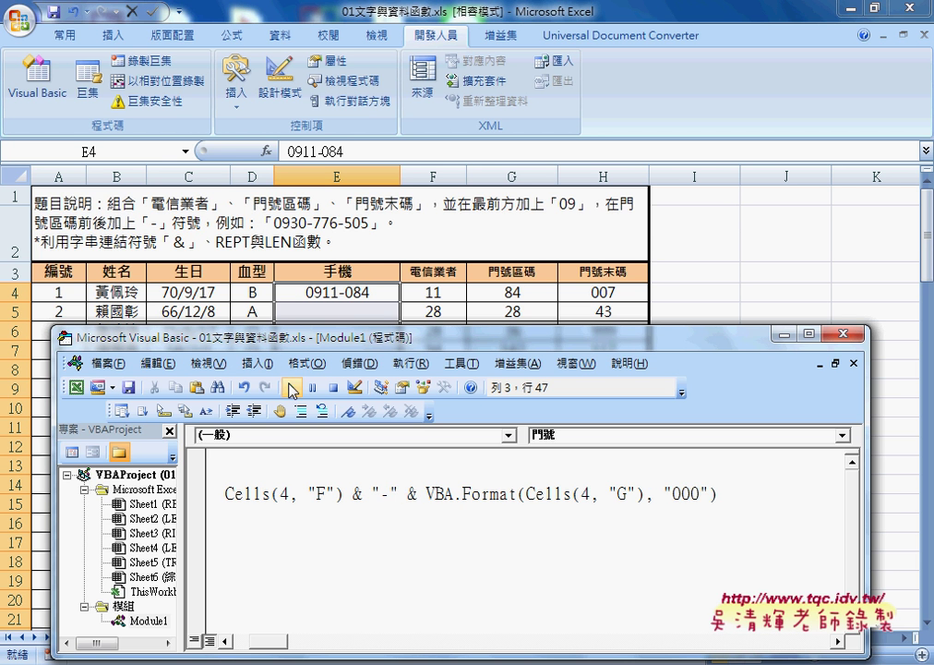
left_click_drag(718, 494, 362, 494)
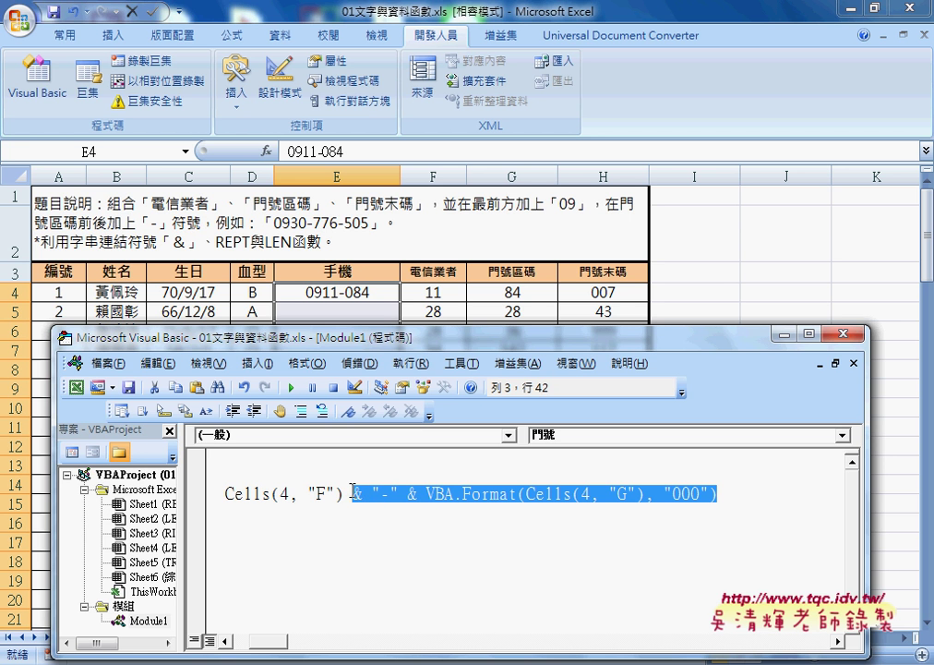
left_click_drag(364, 494, 356, 499)
key("ctrl+c")
left_click(731, 494)
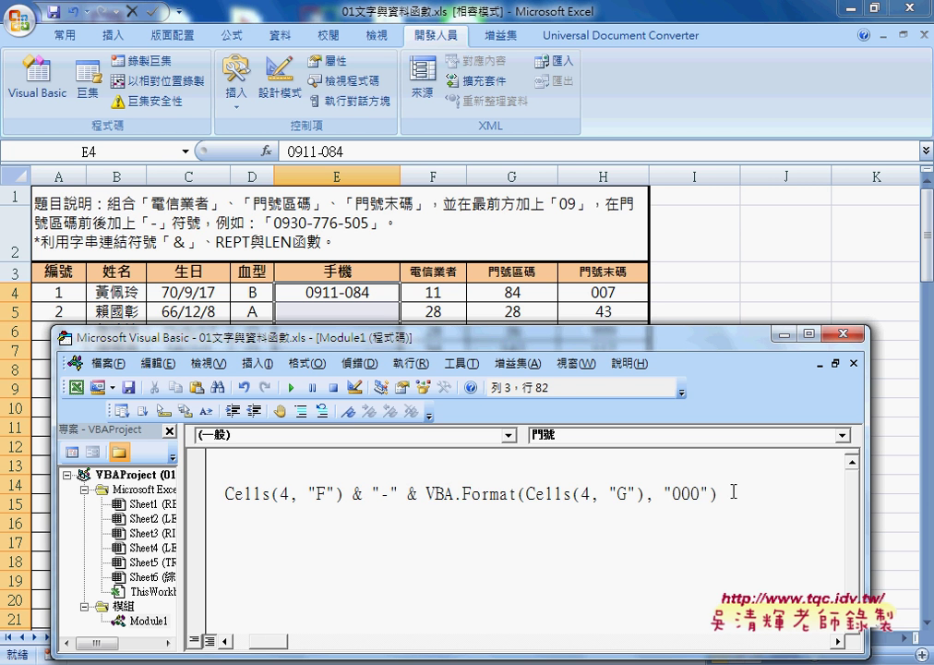
key("ctrl+v")
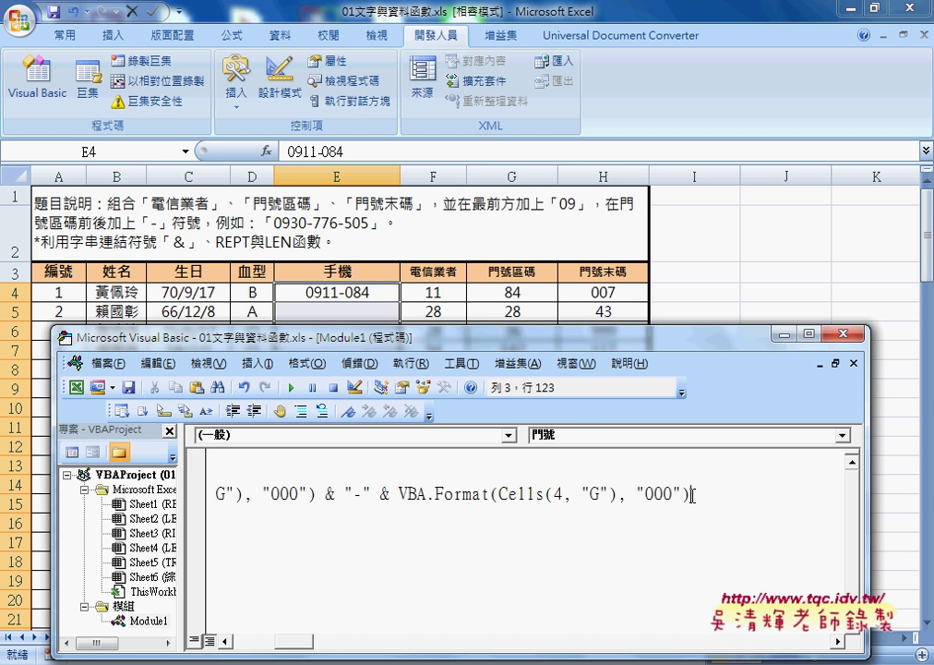
double_click(593, 496)
type("H")
left_click(486, 496)
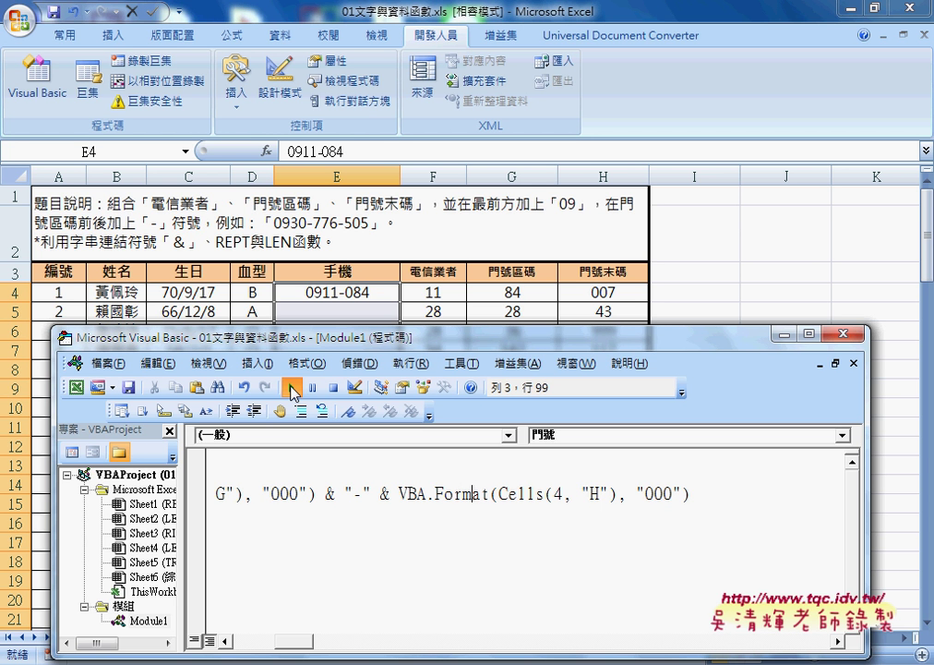
left_click(292, 388)
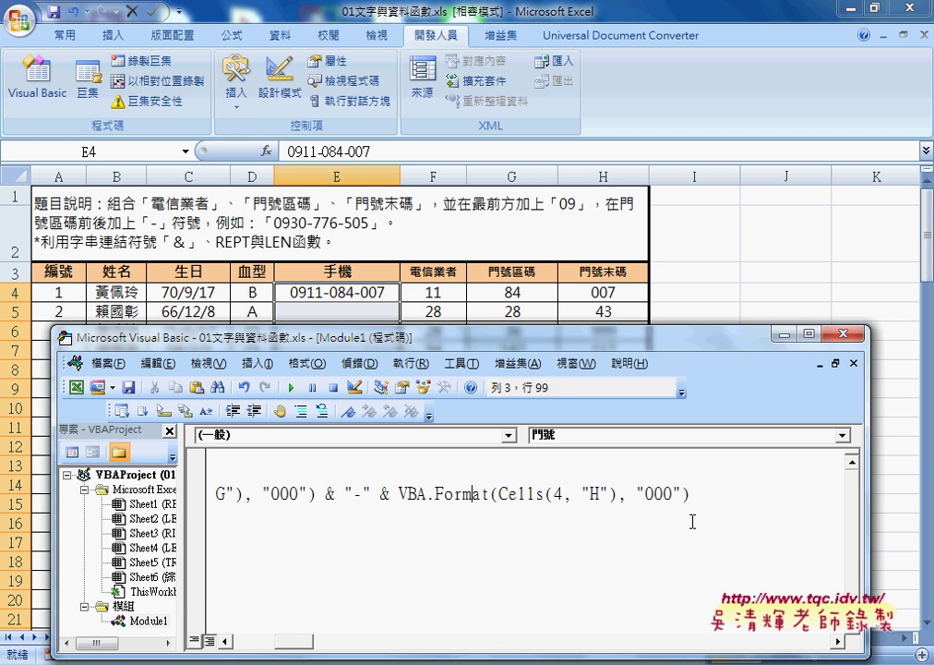
Paste a duplicate of the Cells line below it, then confirm the data ends at row 103
left_click_drag(691, 495, 175, 503)
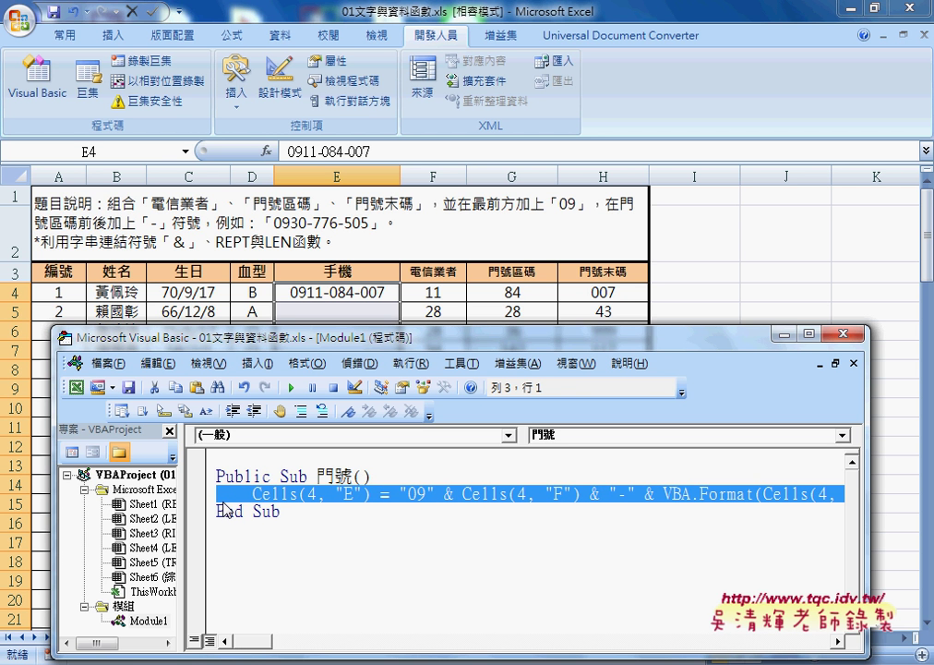
key("End")
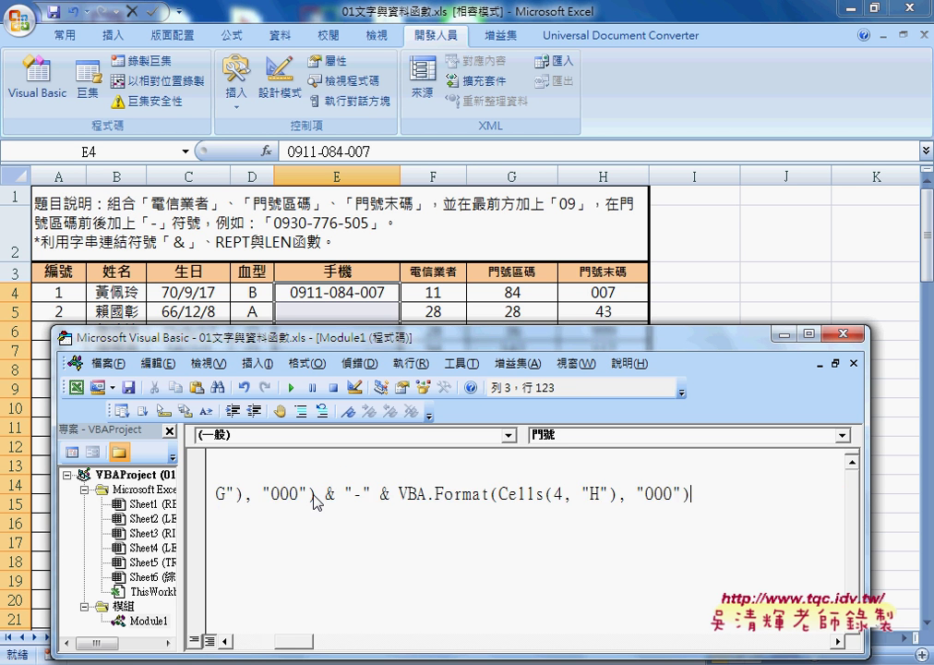
key("Return")
key("BackSpace")
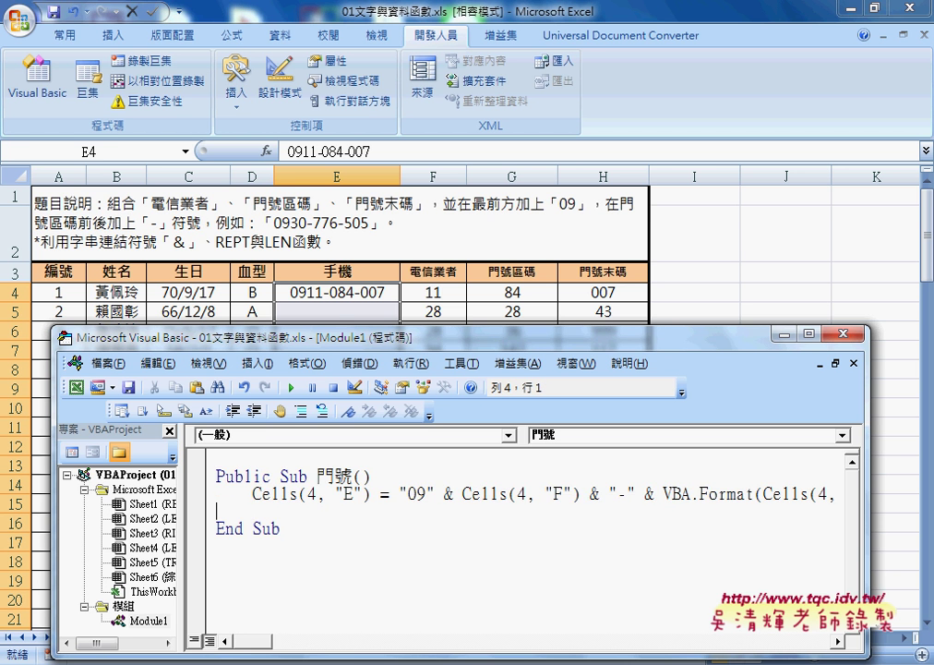
key("ctrl+v")
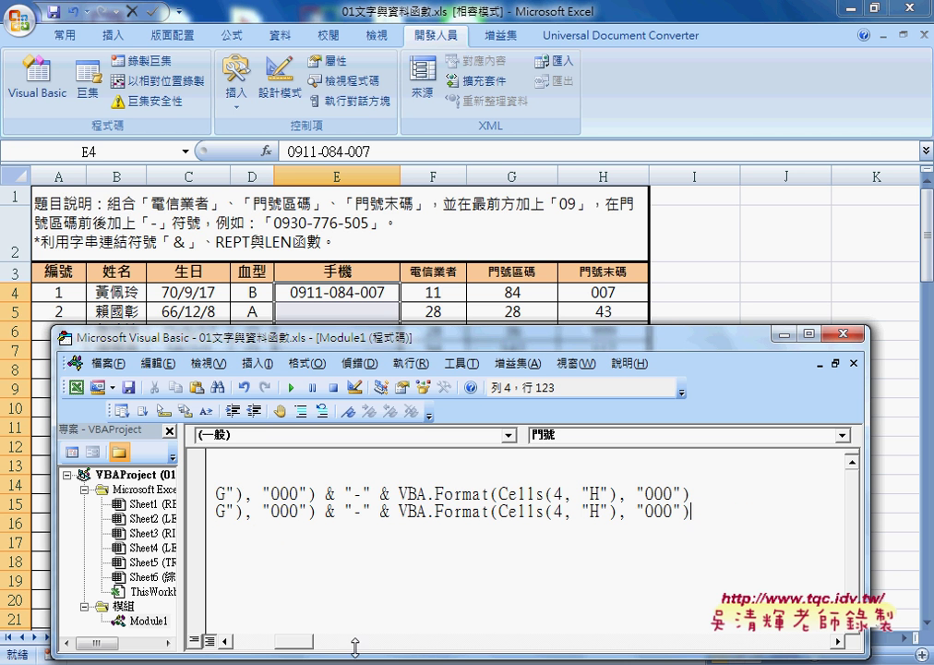
scroll(300, 530, "left", 5)
double_click(312, 510)
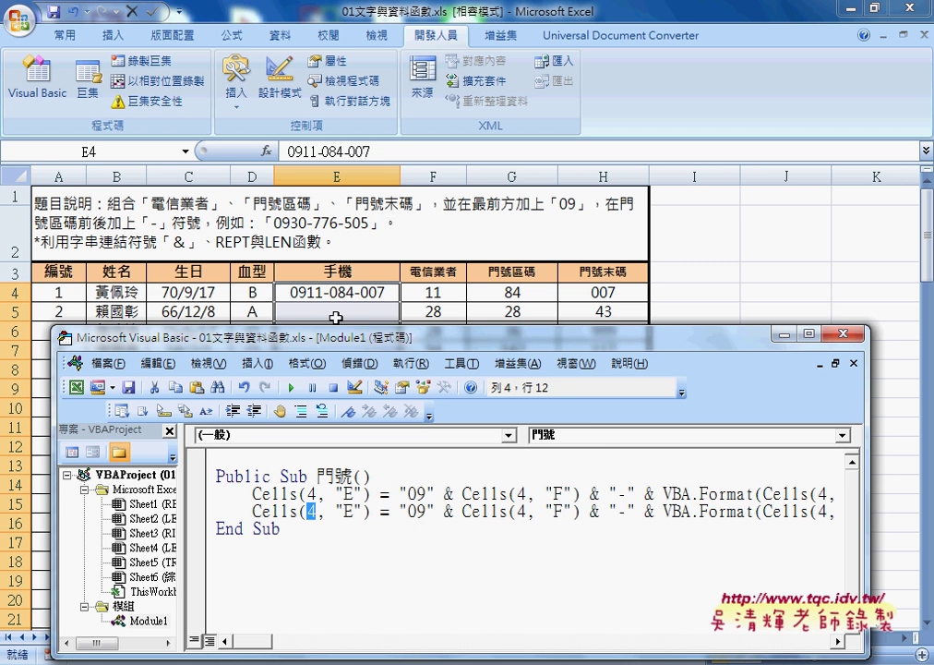
left_click(62, 293)
key("ctrl+Down")
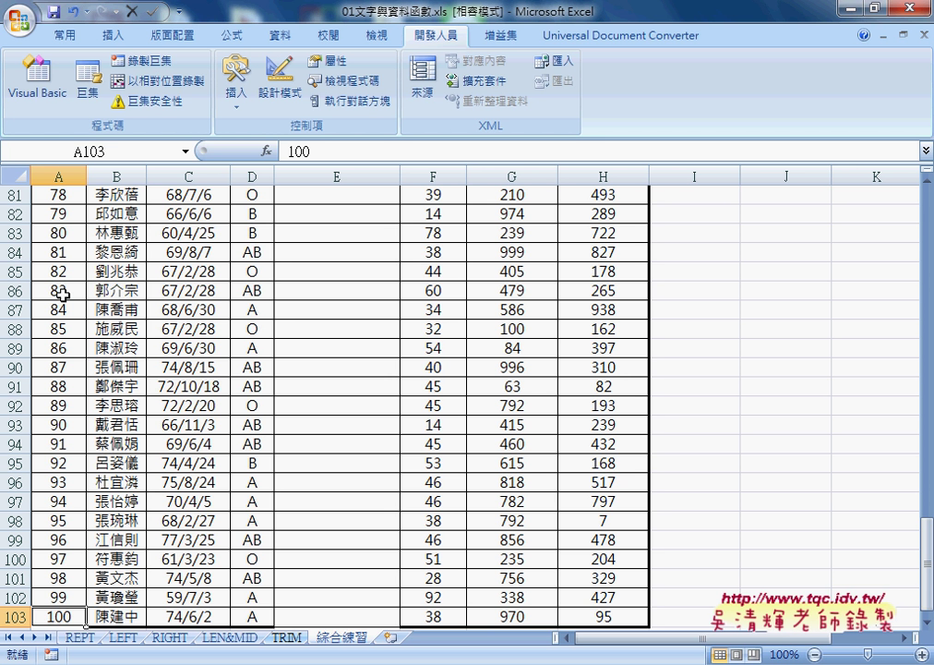
Delete the duplicate line and write a For i = 4 To 103 … Next loop
key("alt+Tab")
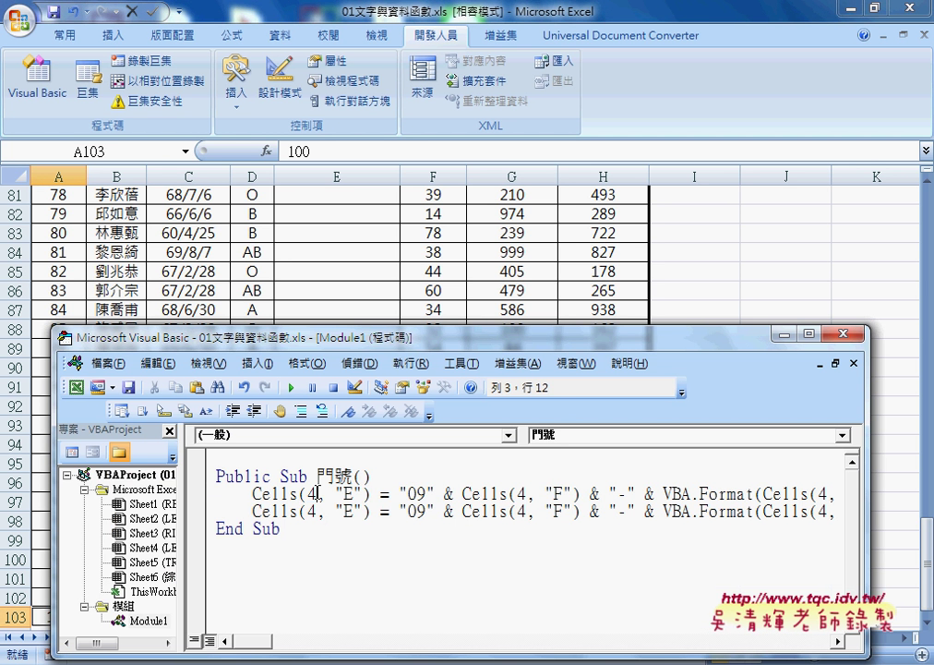
double_click(311, 494)
left_click(207, 517)
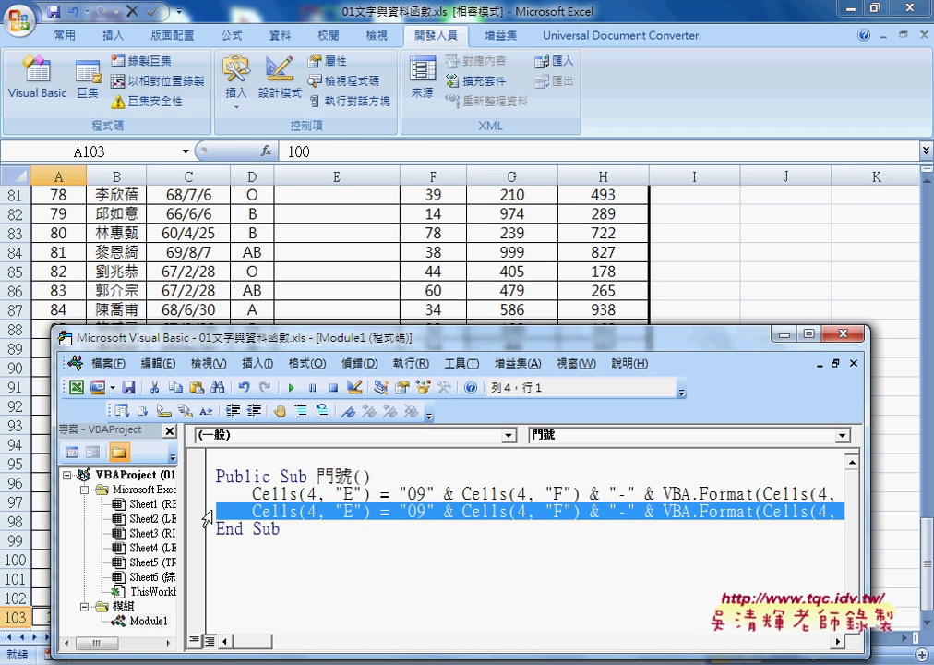
key("Delete")
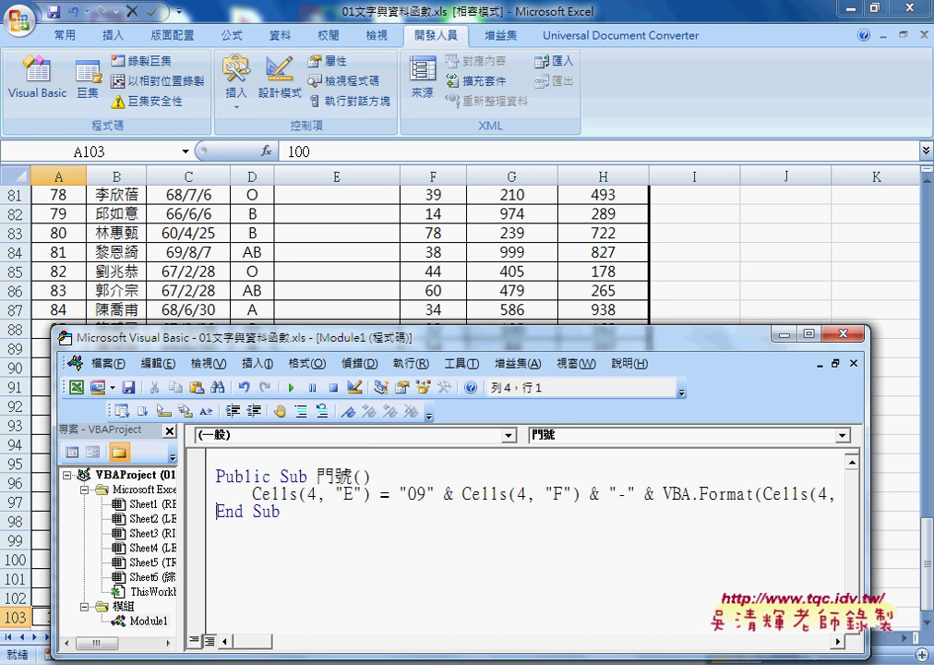
key("Left")
key("Return")
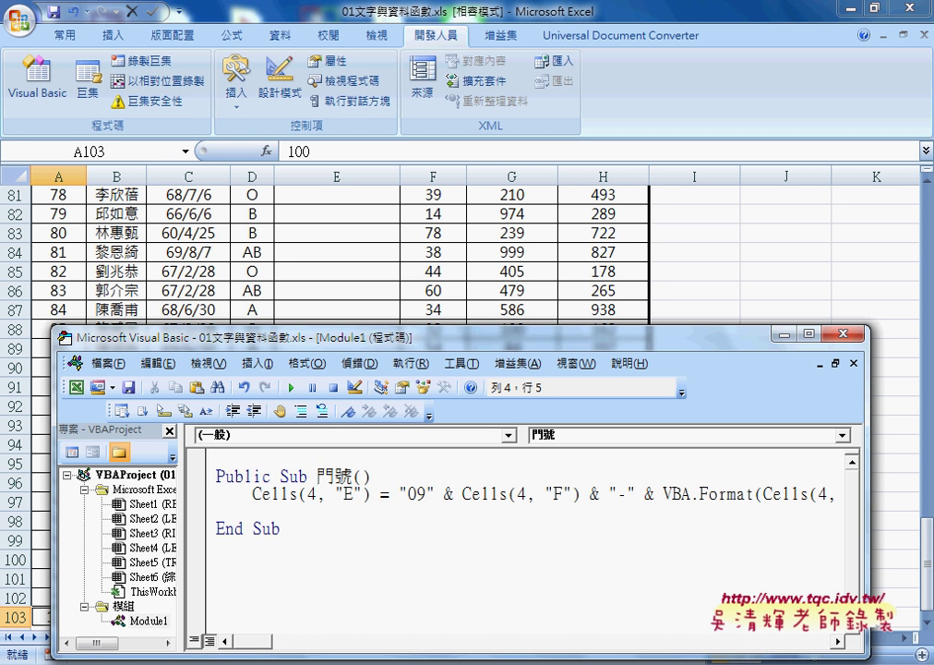
type("fo")
type("r")
type(" i")
type("=4 ")
type("to ")
type("103")
key("Return")
key("Return")
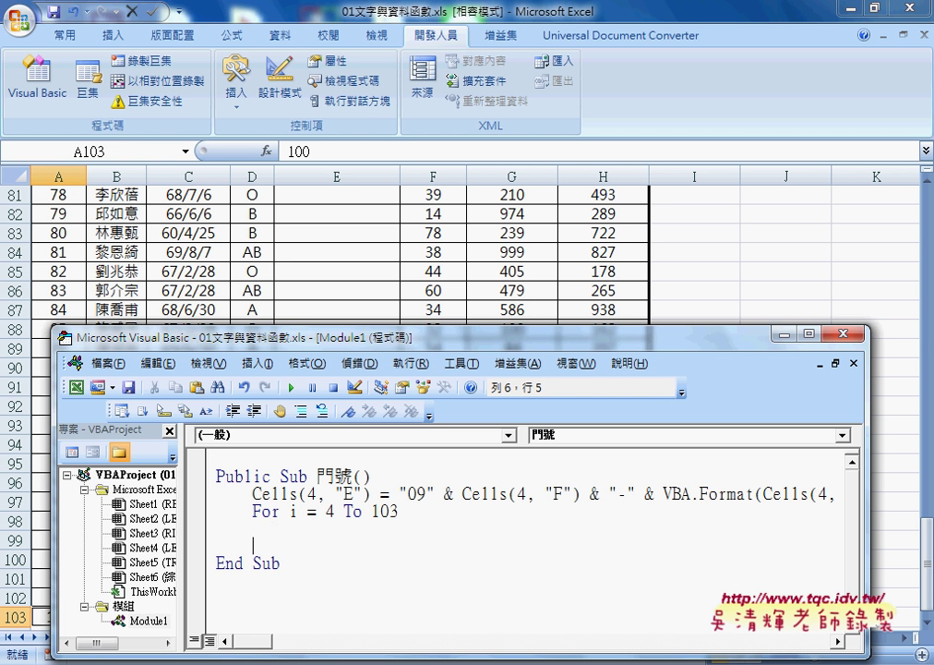
type("next")
Move the Cells(4,"E") statement inside the loop and indent it with Tab
left_click(320, 527)
left_click(265, 510)
left_click(292, 511)
left_click_drag(292, 510, 300, 510)
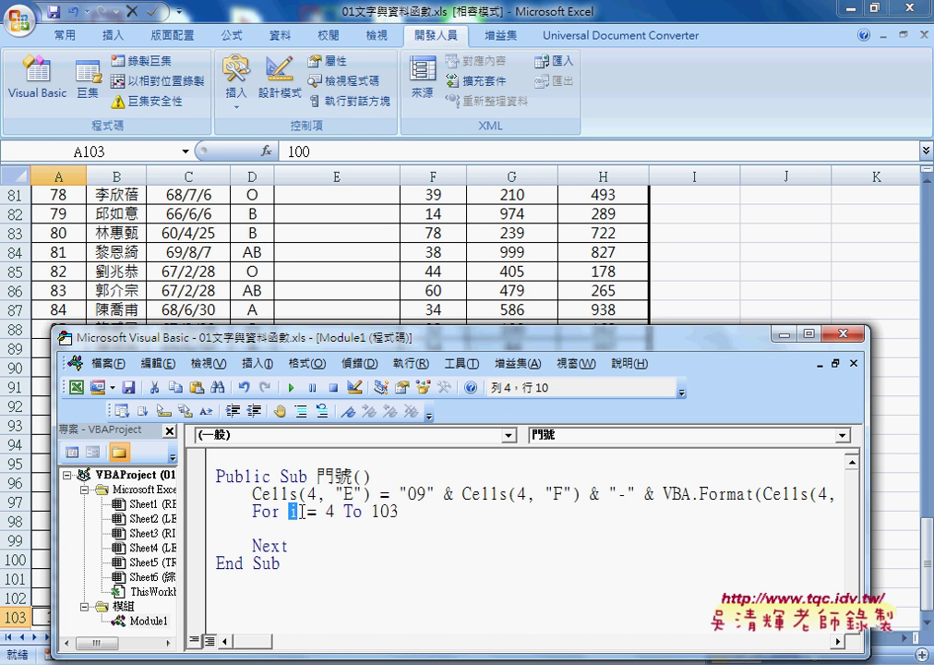
left_click(205, 497)
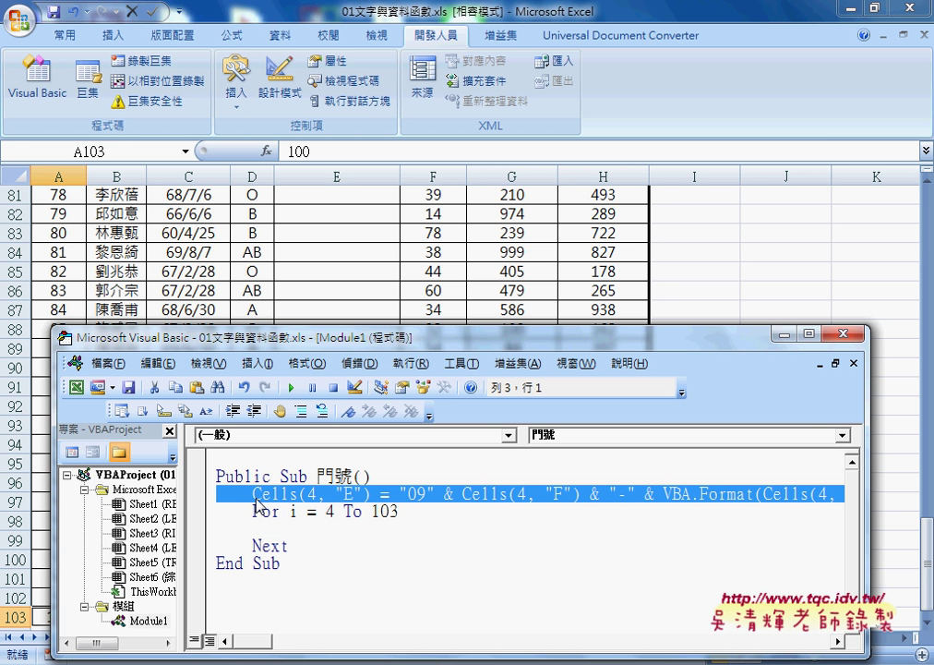
left_click_drag(224, 503, 218, 528)
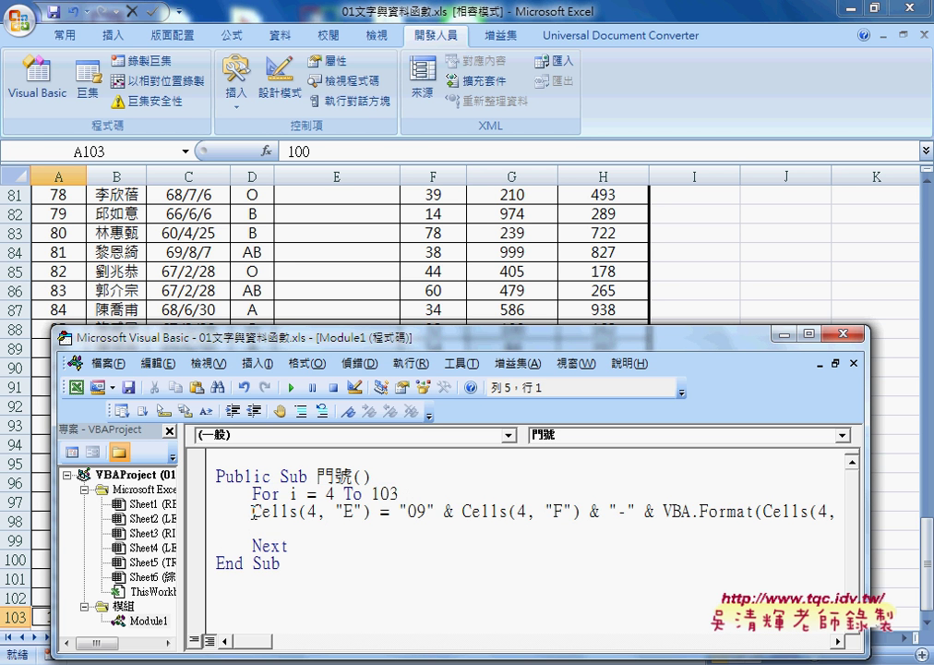
left_click(253, 510)
key("Tab")
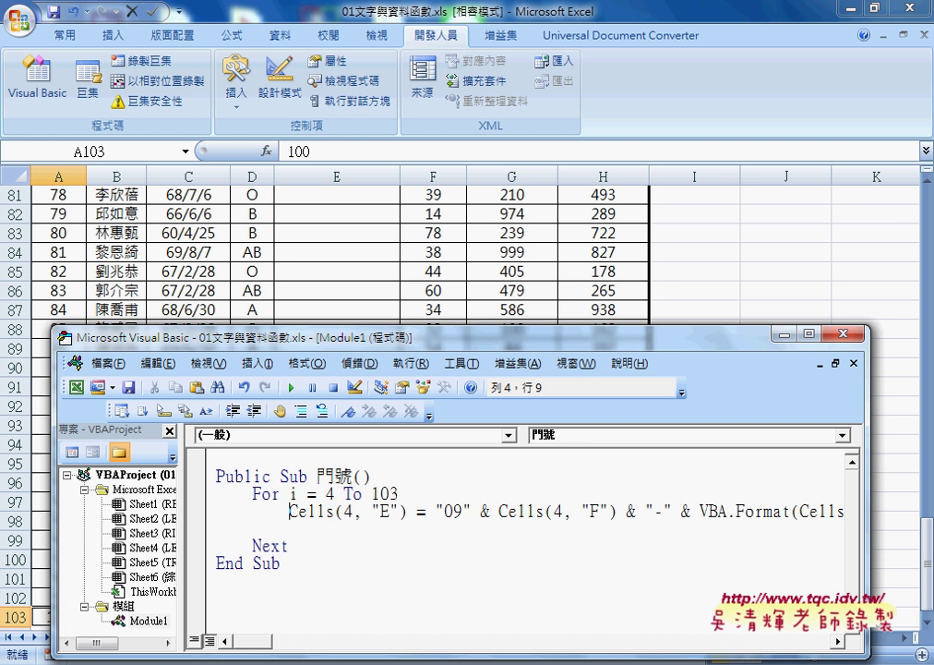
key("End")
key("Home")
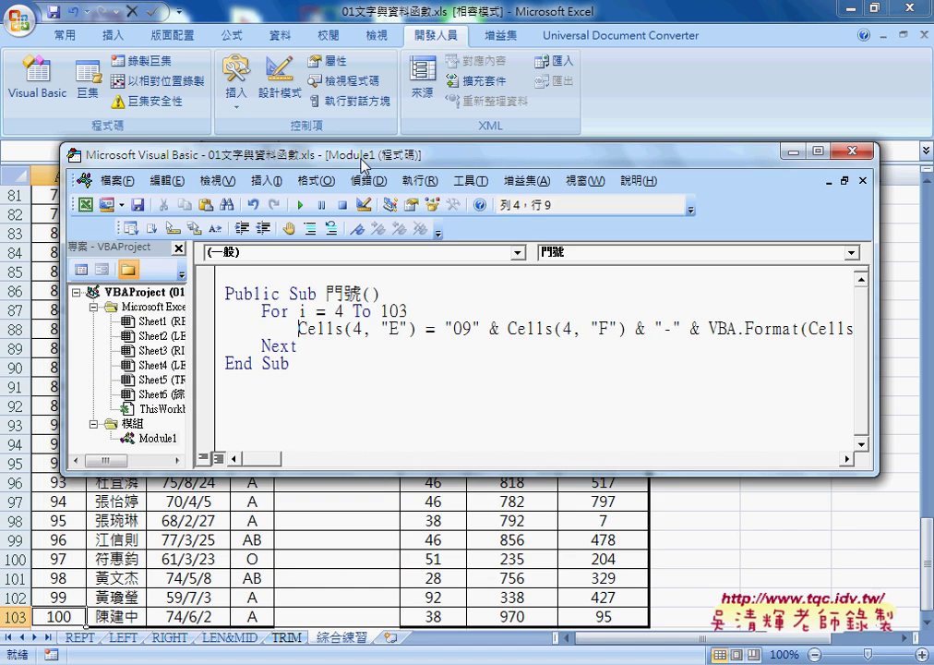
left_click_drag(357, 347, 366, 164)
left_click(471, 180)
Change the code font size from 14 to 12 and narrow the Project Explorer pane
left_click(498, 263)
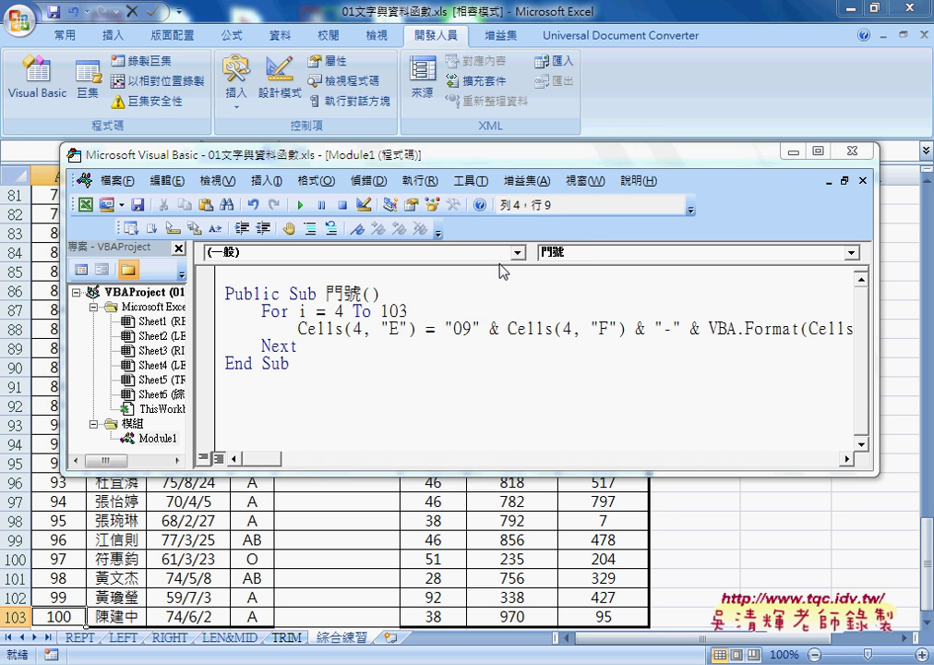
left_click(357, 158)
left_click(552, 239)
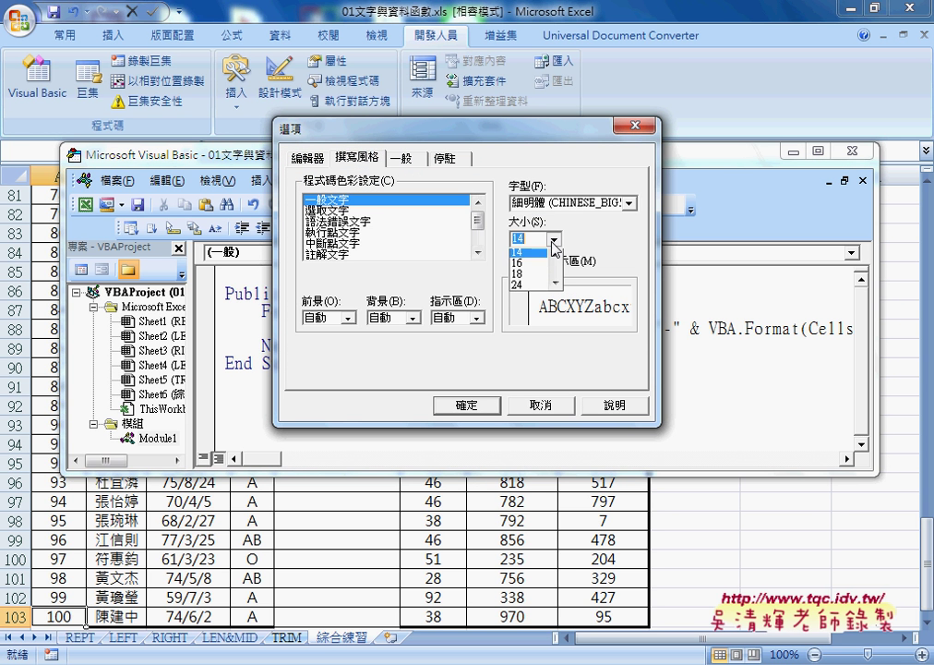
scroll(535, 267, "up", 1)
left_click(519, 254)
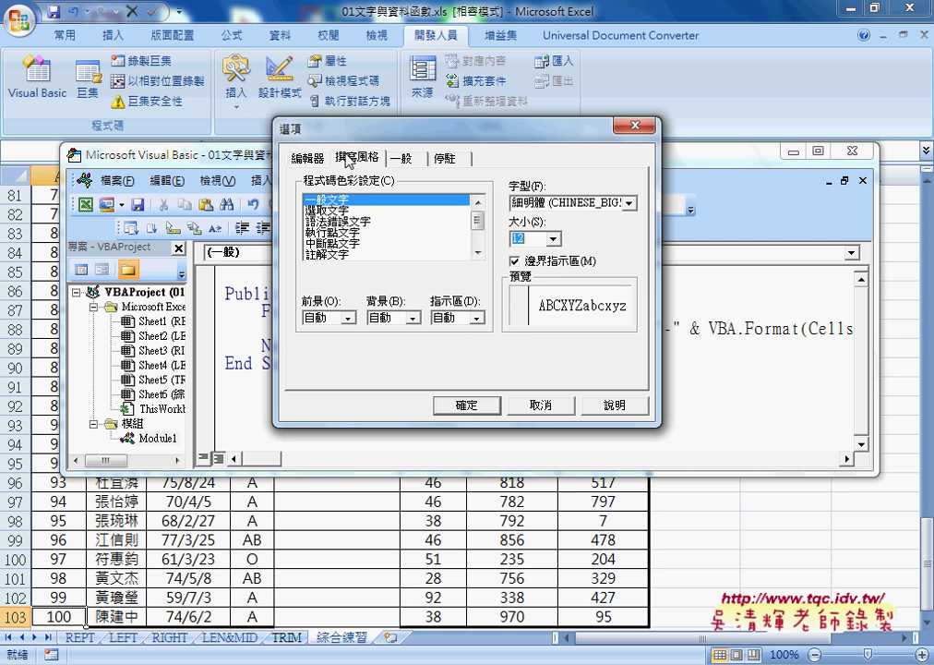
left_click(464, 405)
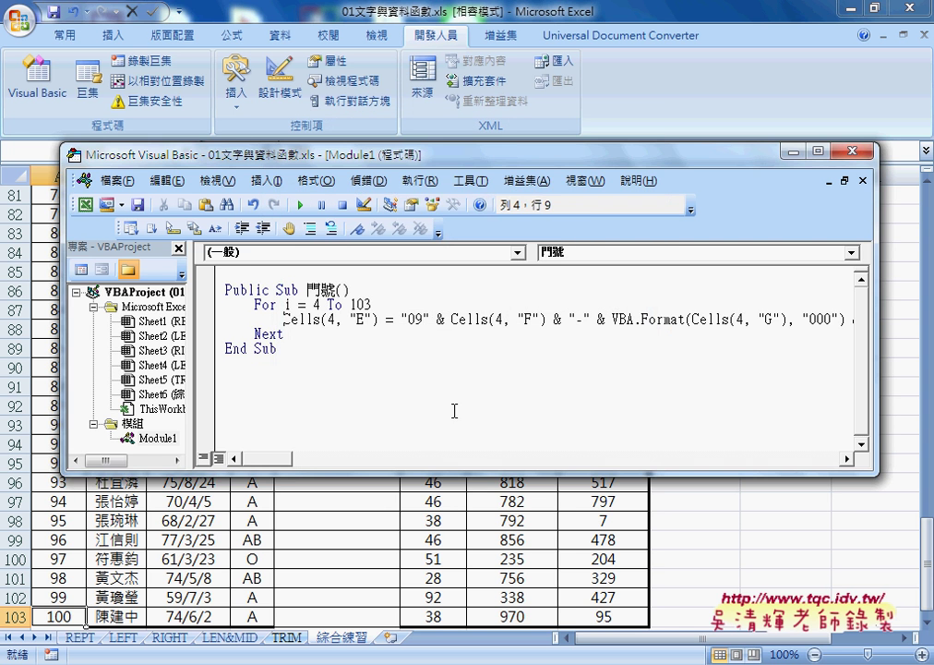
left_click_drag(191, 304, 149, 287)
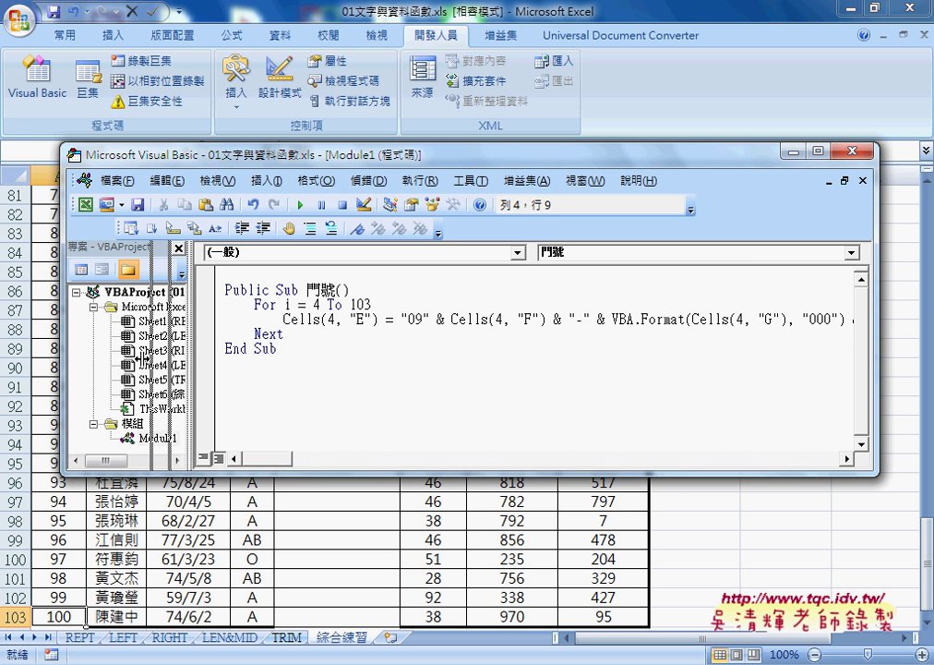
Replace row 4 with i in Cells(4, "E"), Cells(4, "F"), Cells(4, "G") and Cells(4, "H")
left_click(269, 303)
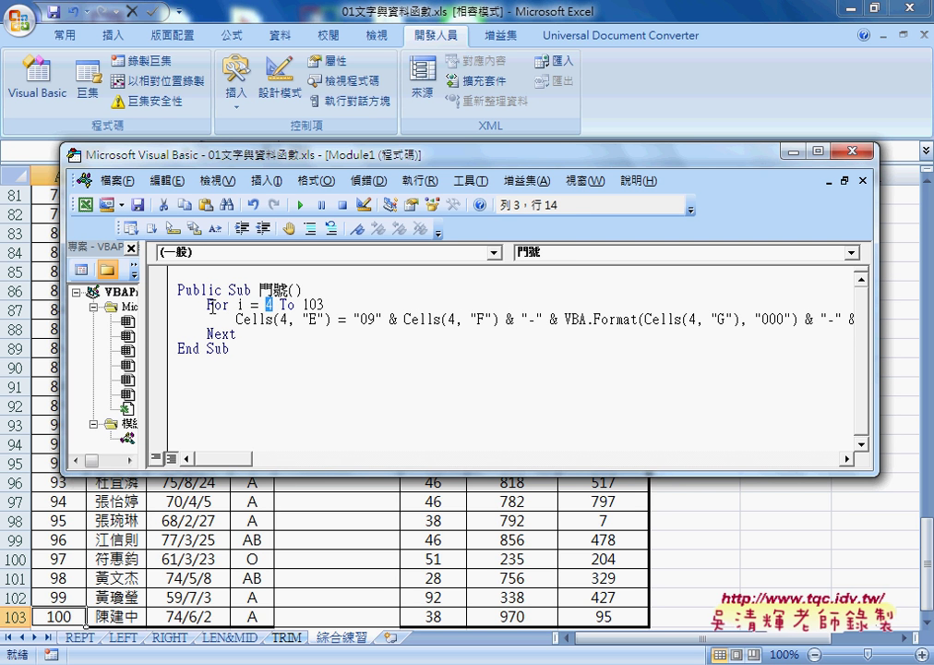
mouse_move(206, 304)
left_mouse_down()
mouse_move(327, 303)
mouse_move(288, 318)
left_mouse_up()
type("i")
left_click_drag(448, 319, 456, 319)
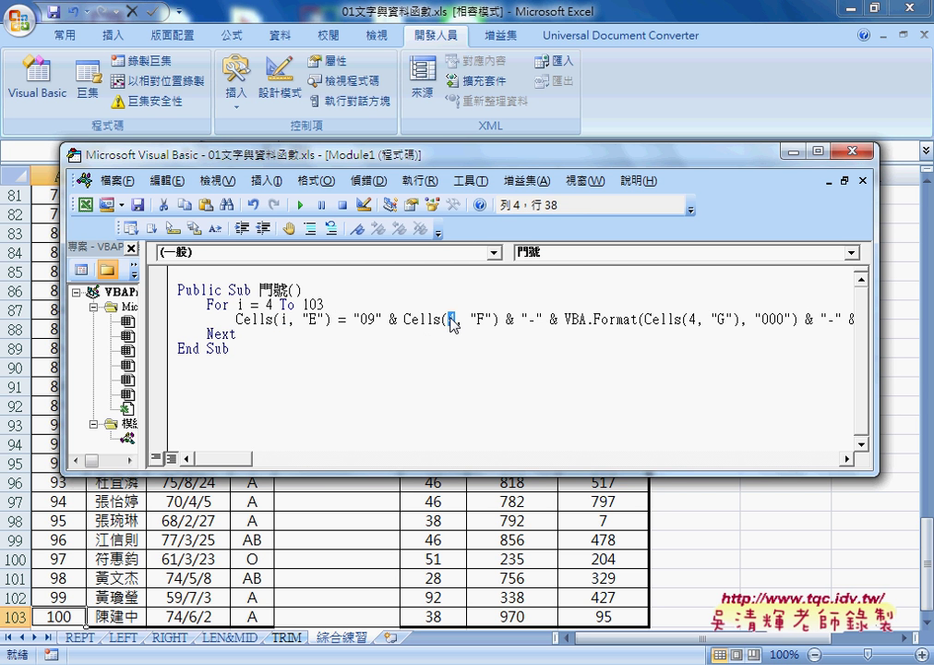
type("i")
double_click(694, 319)
type("i")
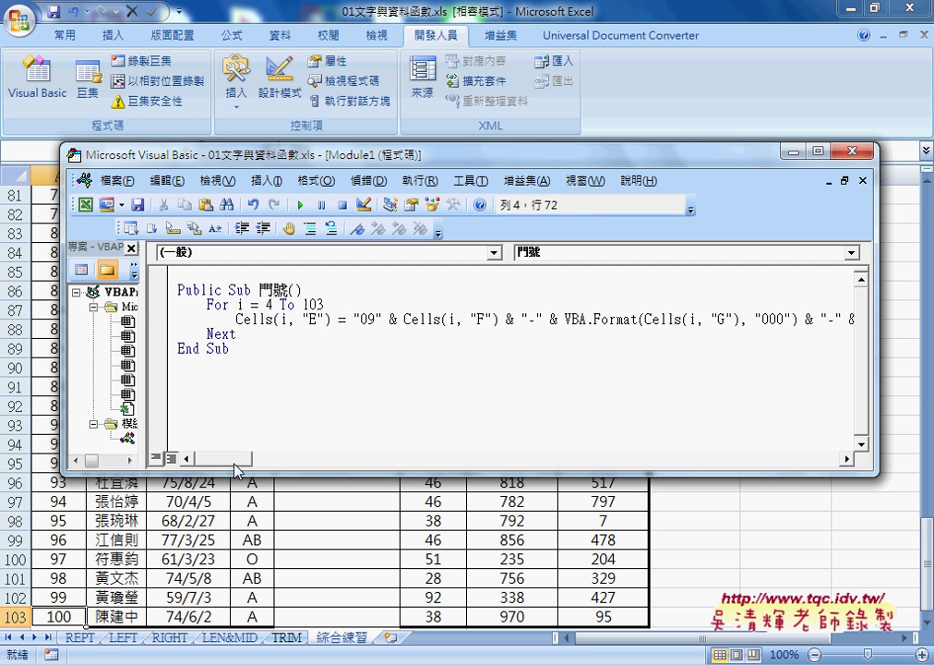
left_click_drag(229, 459, 254, 459)
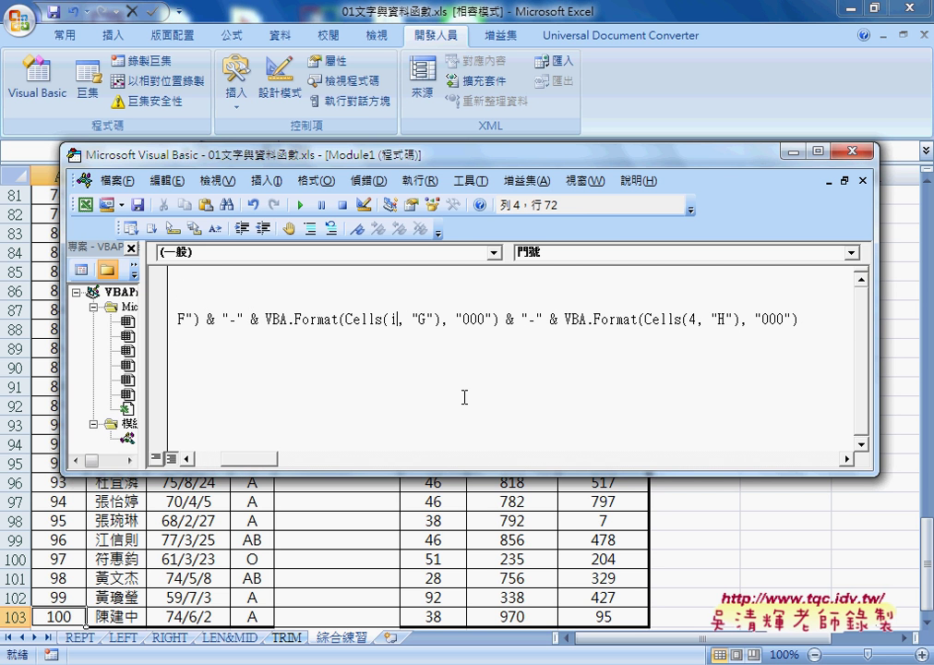
double_click(692, 319)
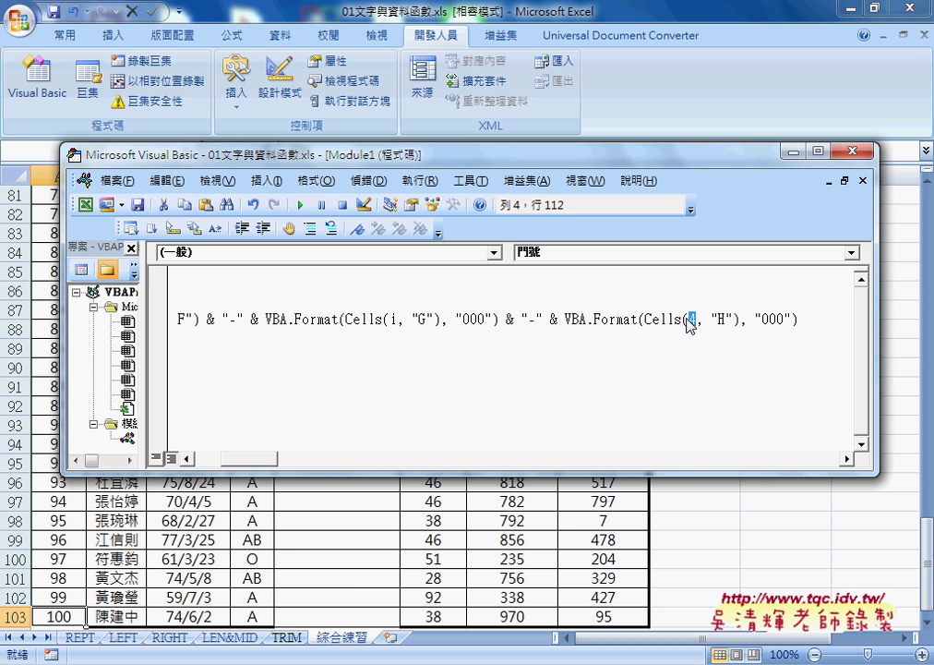
type("i")
Place the code editor beside the worksheet table, scrolled back to the top rows
left_click_drag(246, 459, 219, 459)
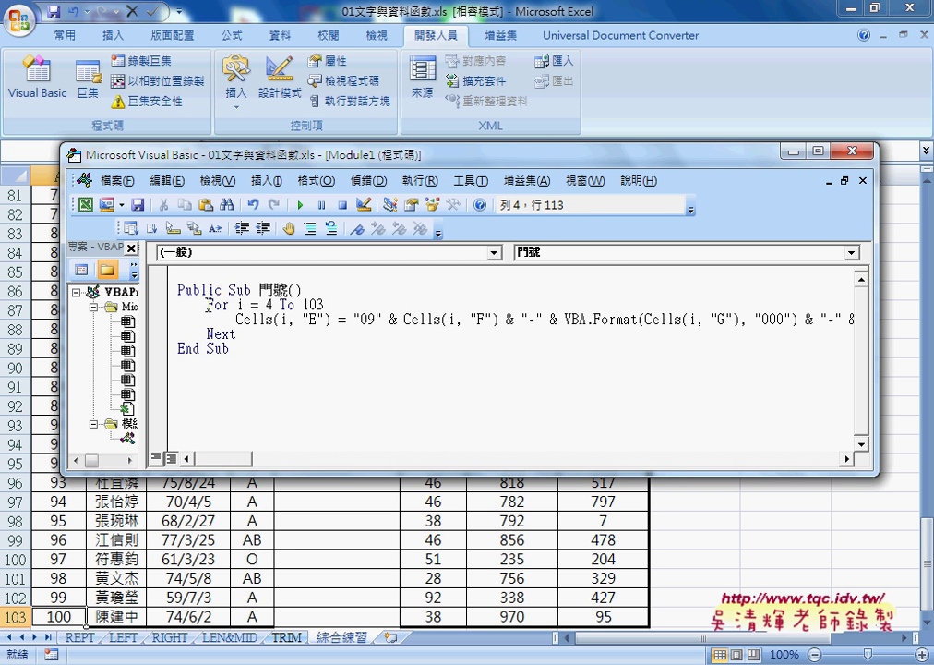
left_click_drag(207, 304, 326, 305)
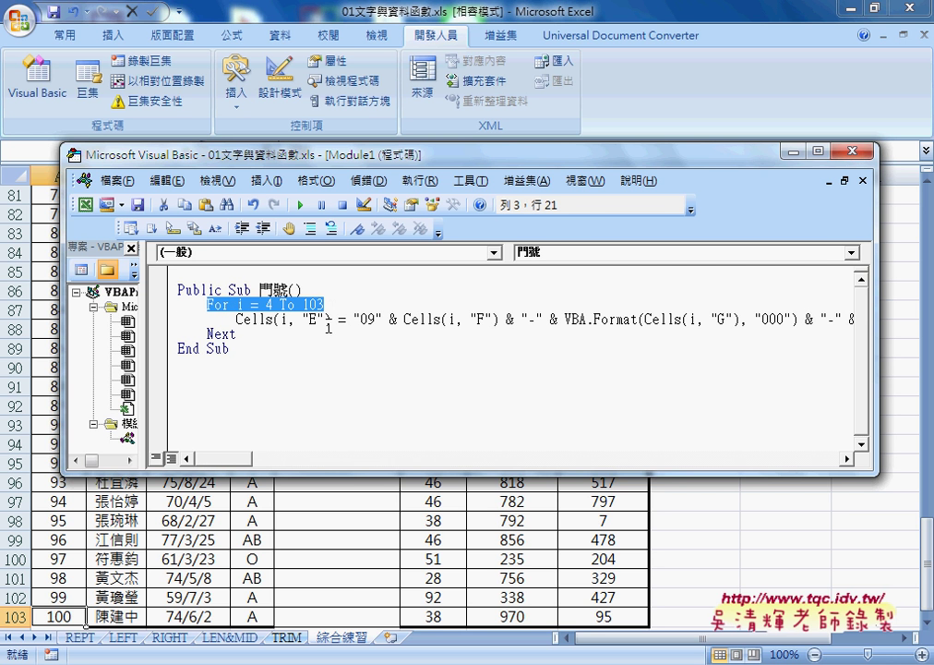
left_click_drag(357, 165, 736, 171)
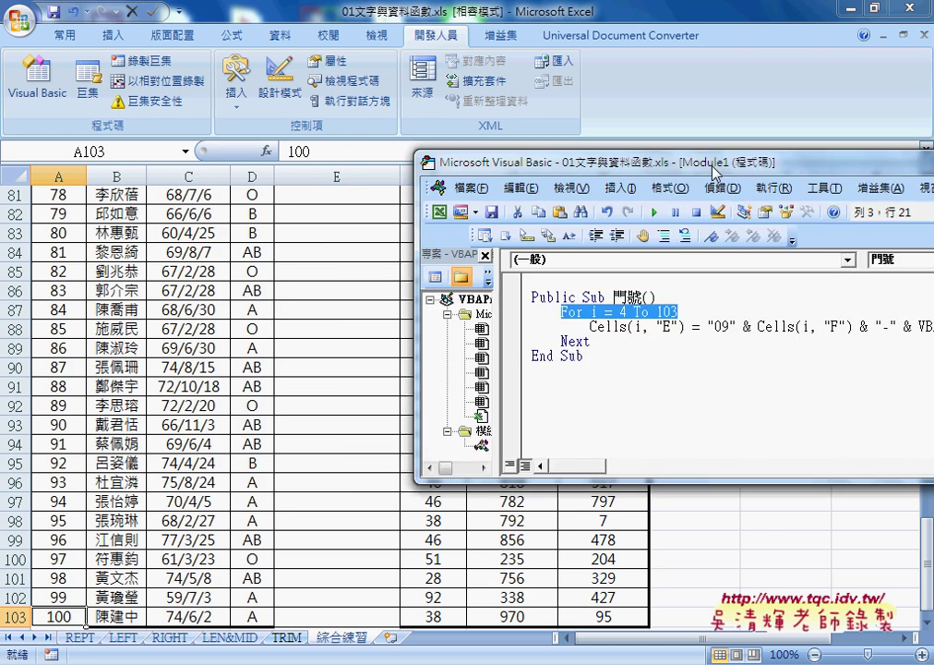
left_click(334, 316)
scroll(334, 317, "up", 11)
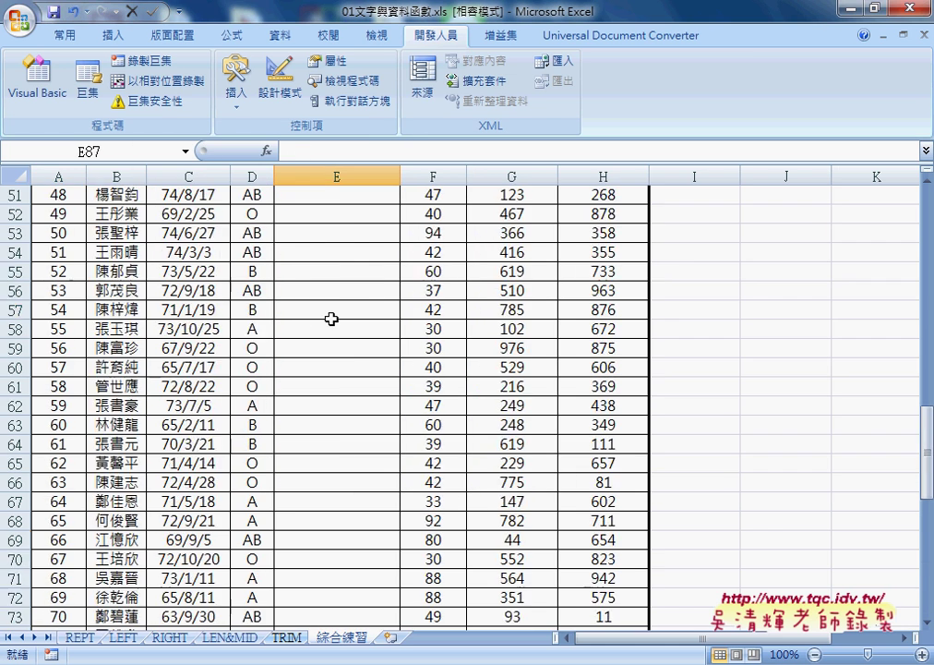
scroll(334, 317, "up", 3)
scroll(335, 317, "up", 13)
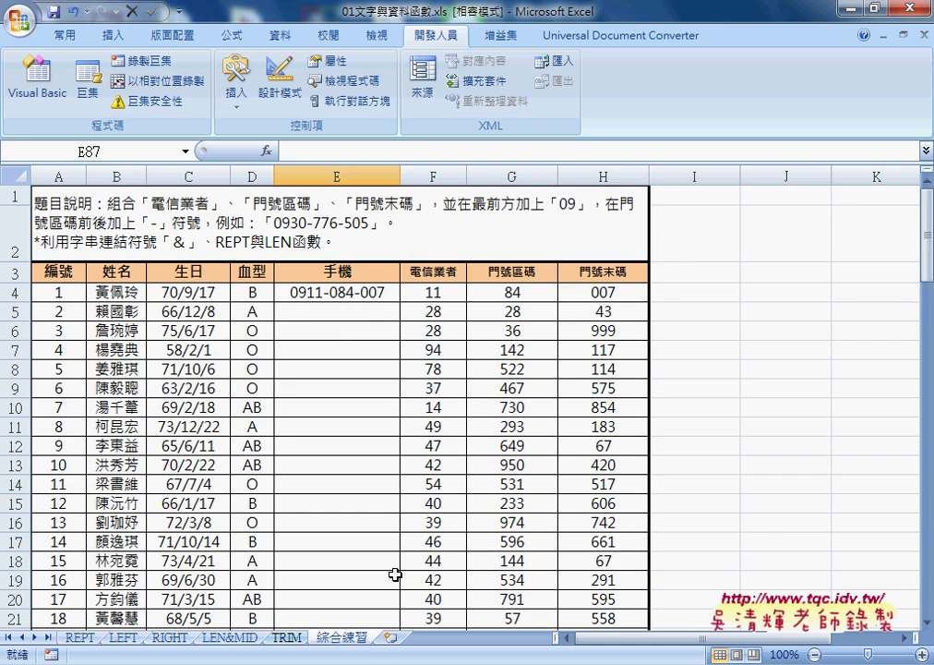
left_click(490, 586)
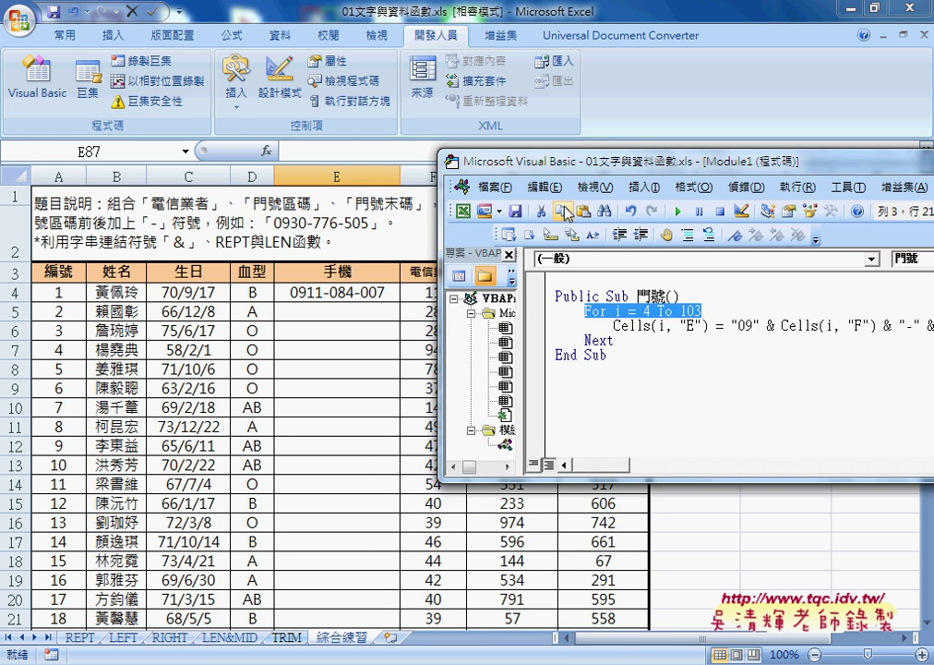
mouse_move(577, 165)
left_mouse_down()
mouse_move(559, 142)
mouse_move(553, 193)
left_mouse_up()
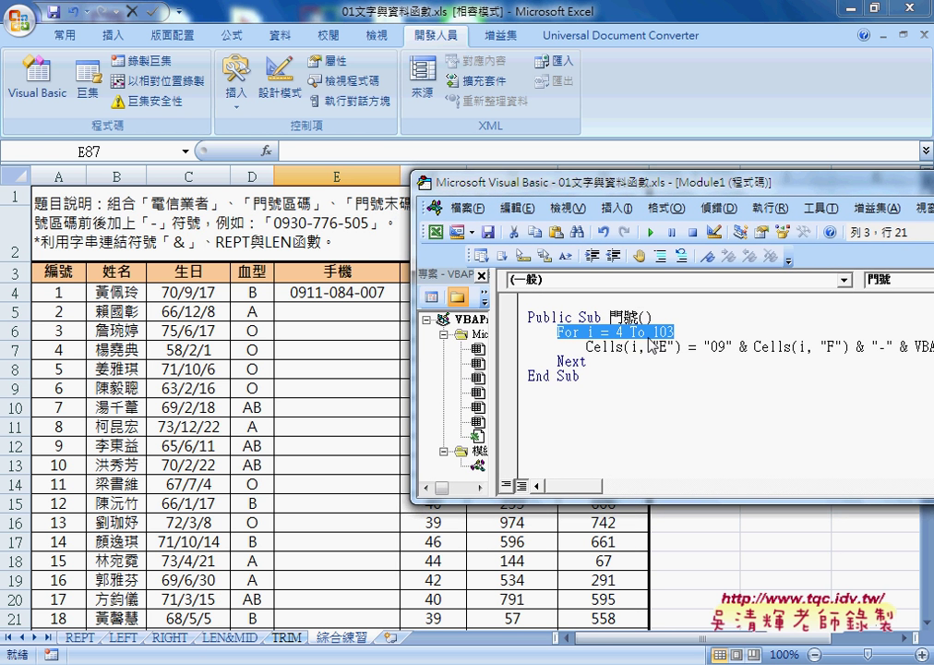
Run the 門號 macro to fill column E with phone numbers, then select the whole procedure
left_click(576, 348)
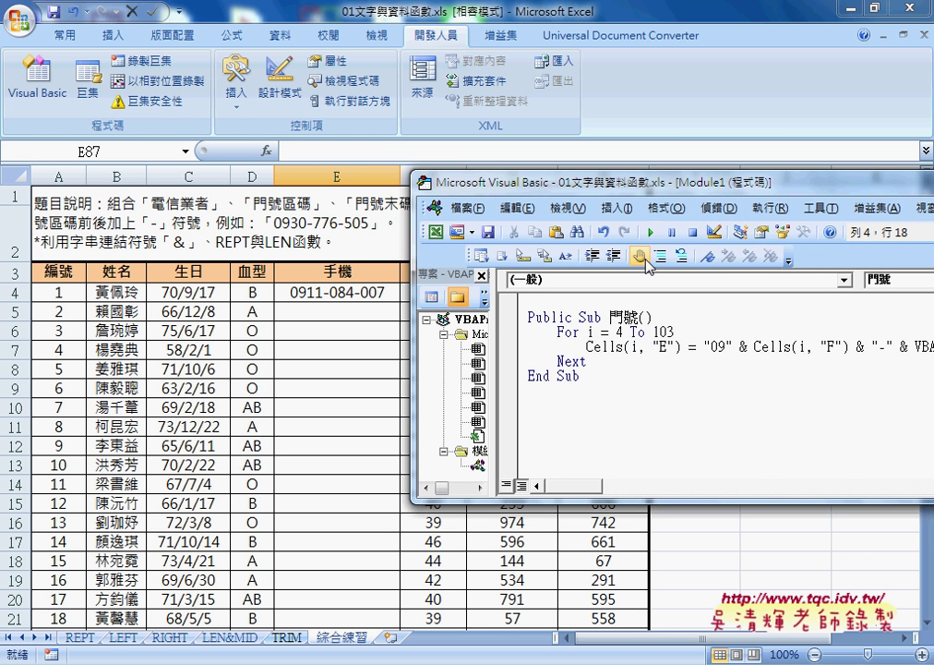
key("Left")
key("Left")
key("Left")
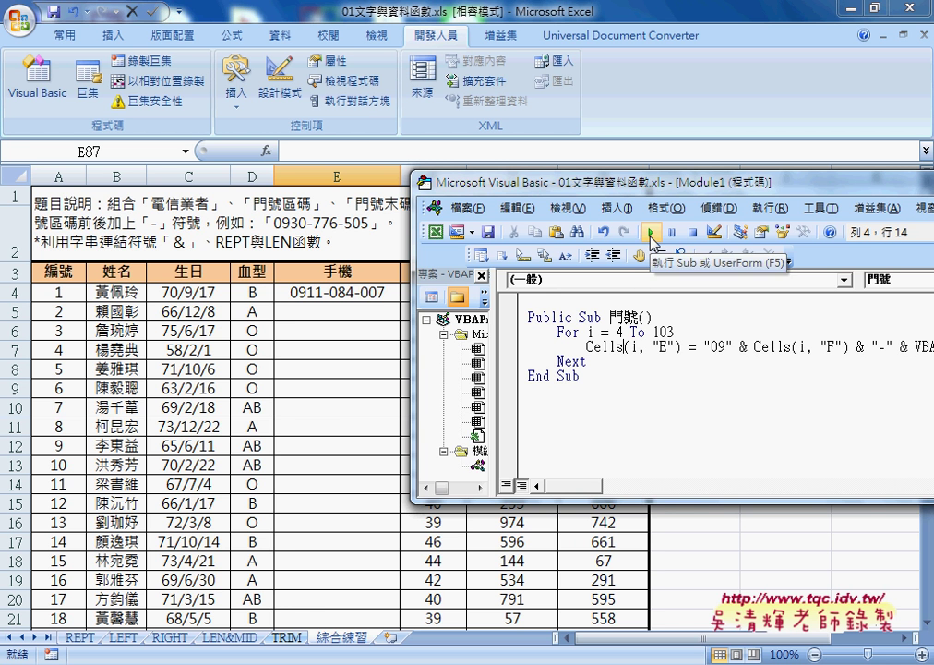
left_click(652, 233)
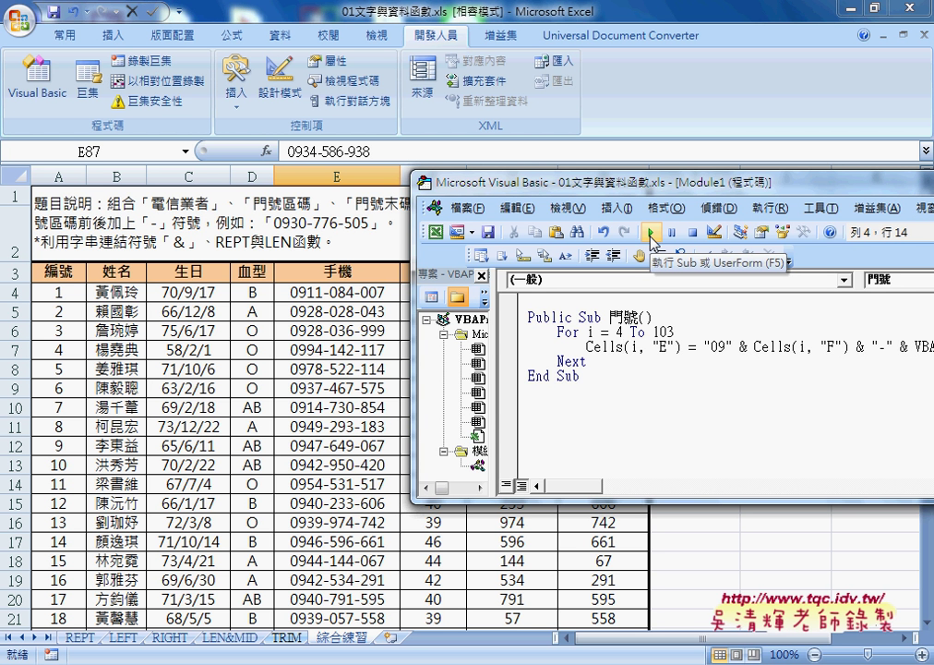
left_click_drag(582, 376, 557, 323)
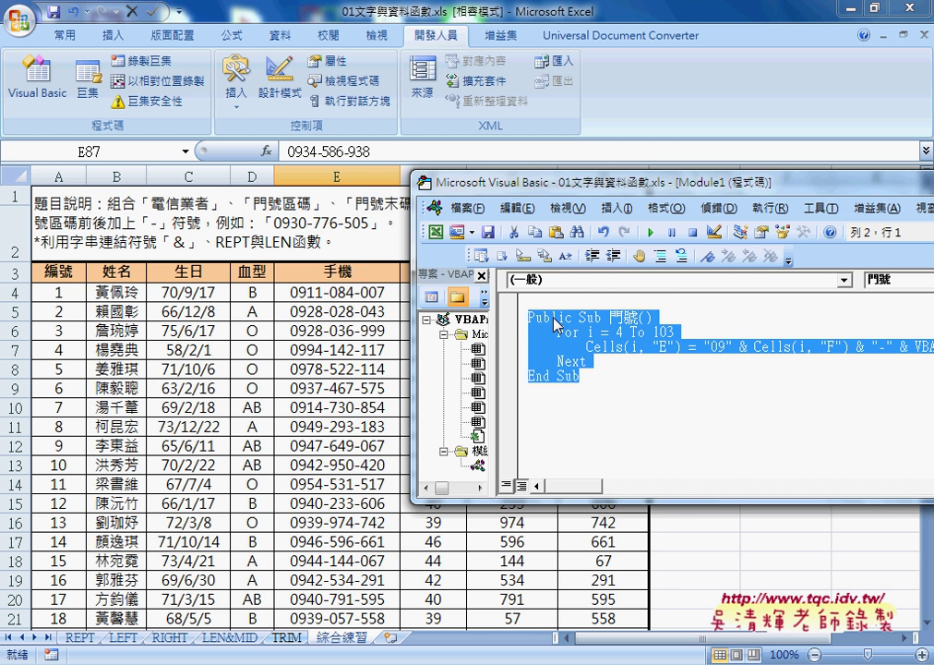
Paste a copy of 門號 below End Sub and rename it Public Sub 清除()
left_click(555, 398)
key("ctrl+v")
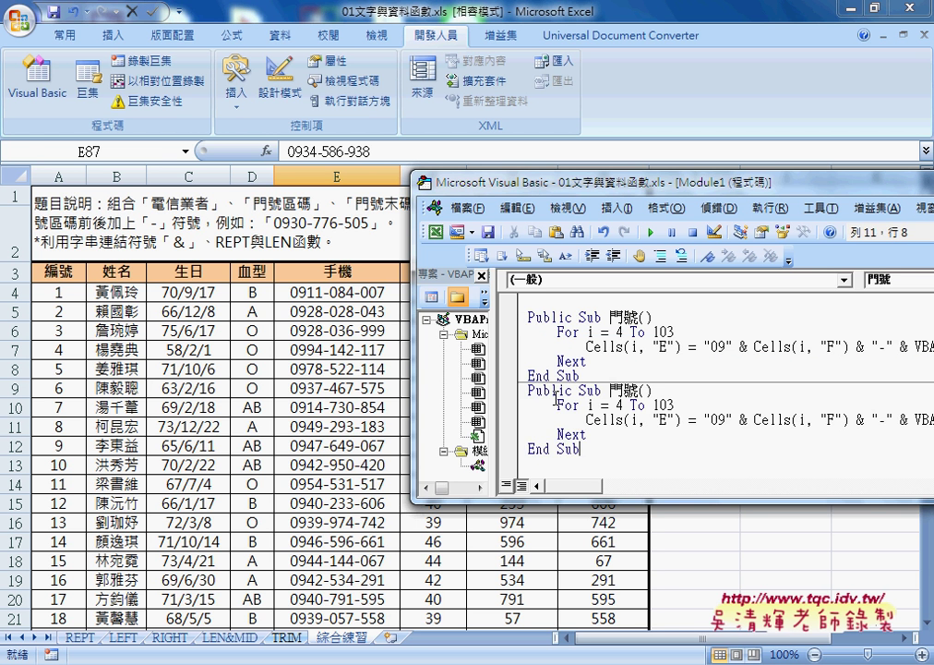
double_click(641, 389)
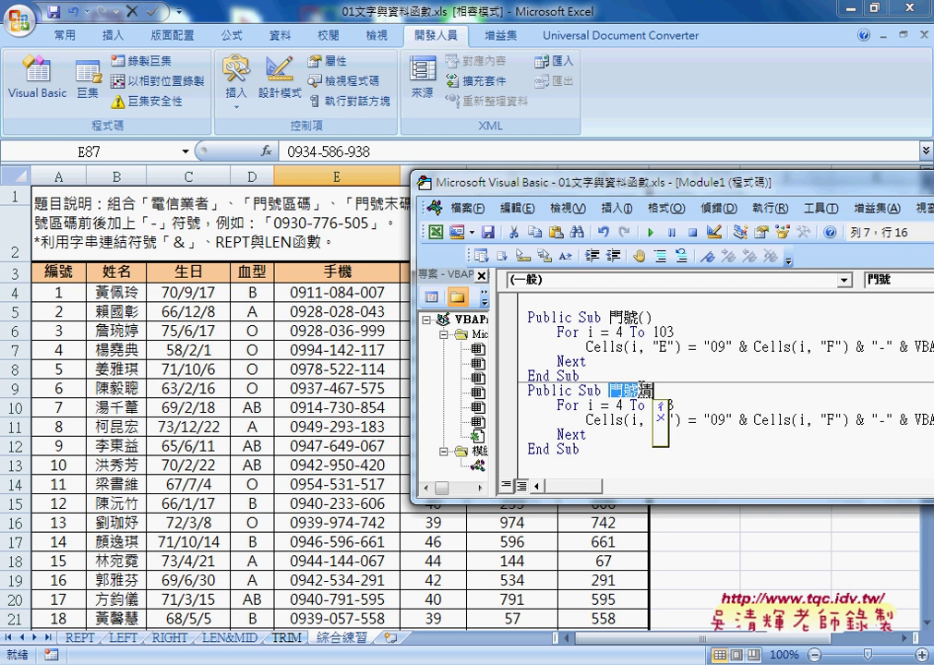
type("清除")
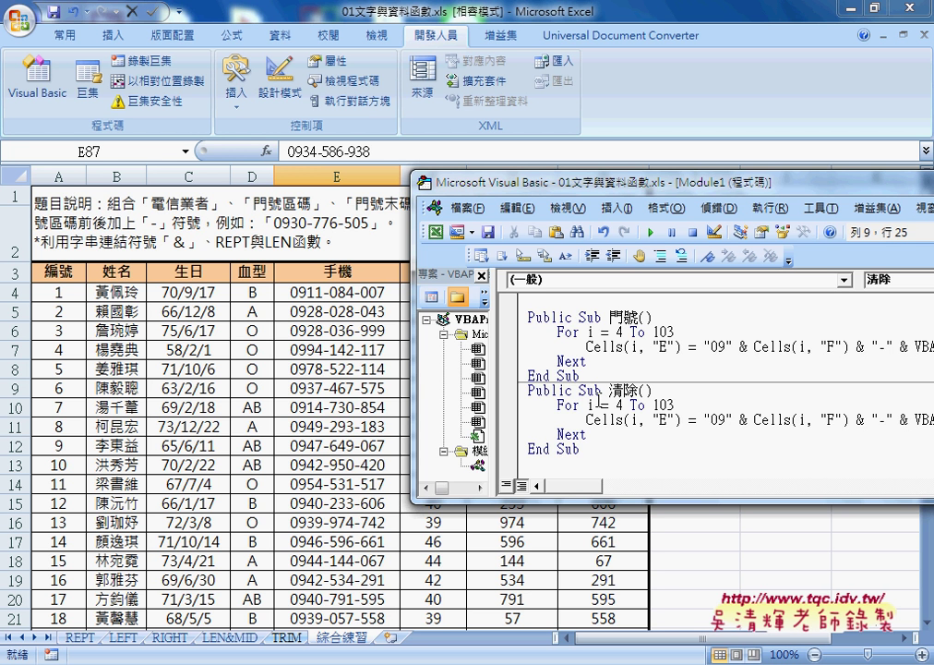
In Sub 清除, replace the copied formula on line 9 with Cells(i, "E") = ""
key("shift+End")
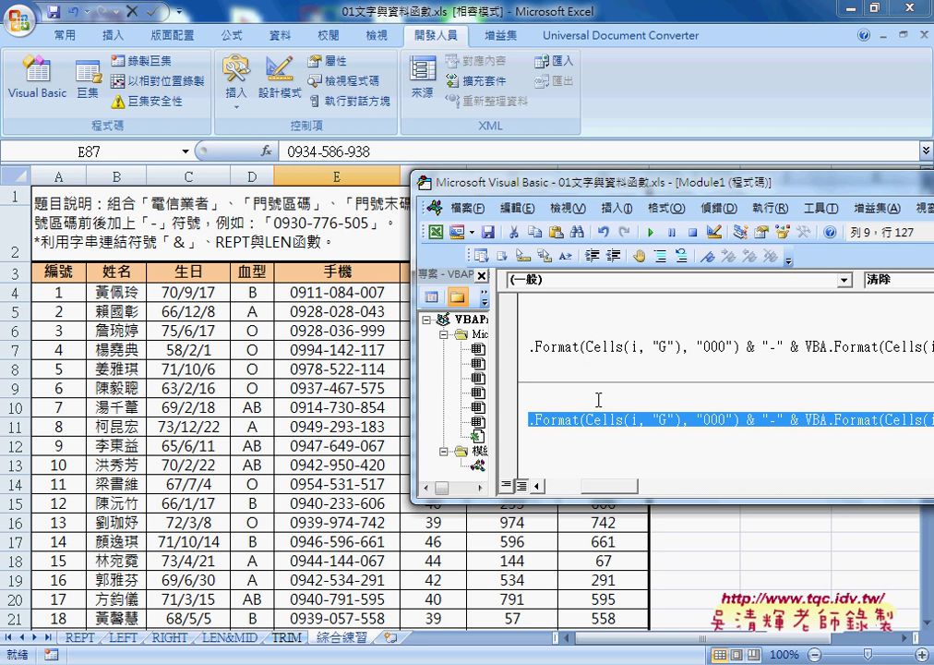
key("Delete")
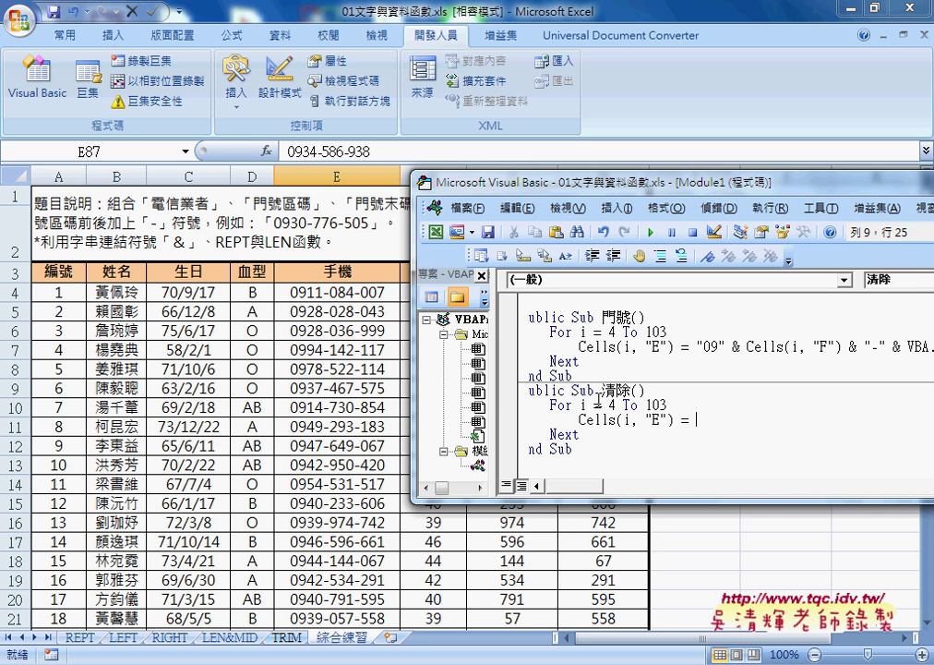
type("\"\"")
double_click(713, 419)
left_click_drag(713, 418, 688, 430)
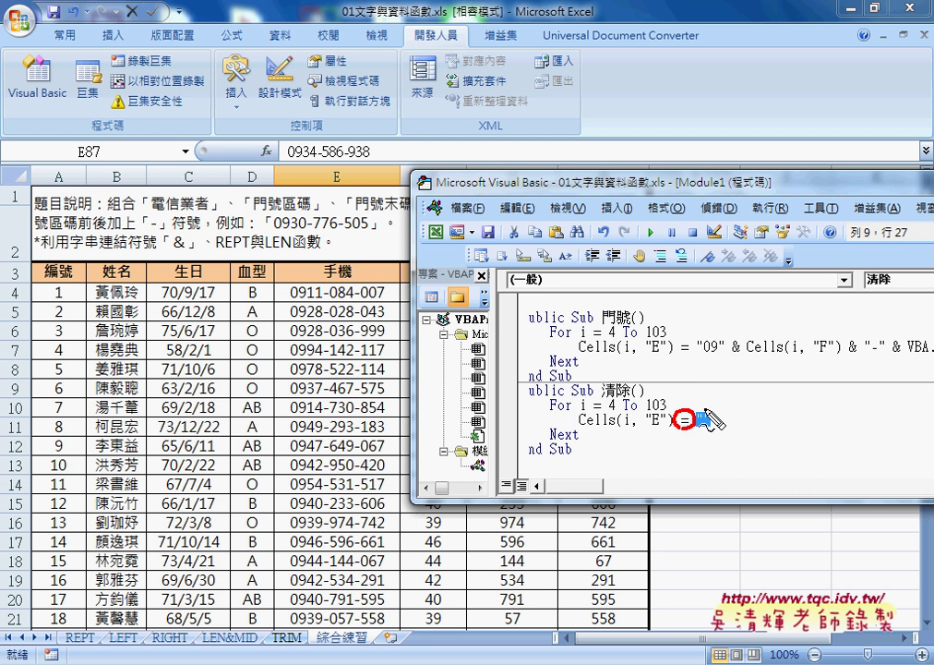
left_click_drag(702, 406, 648, 415)
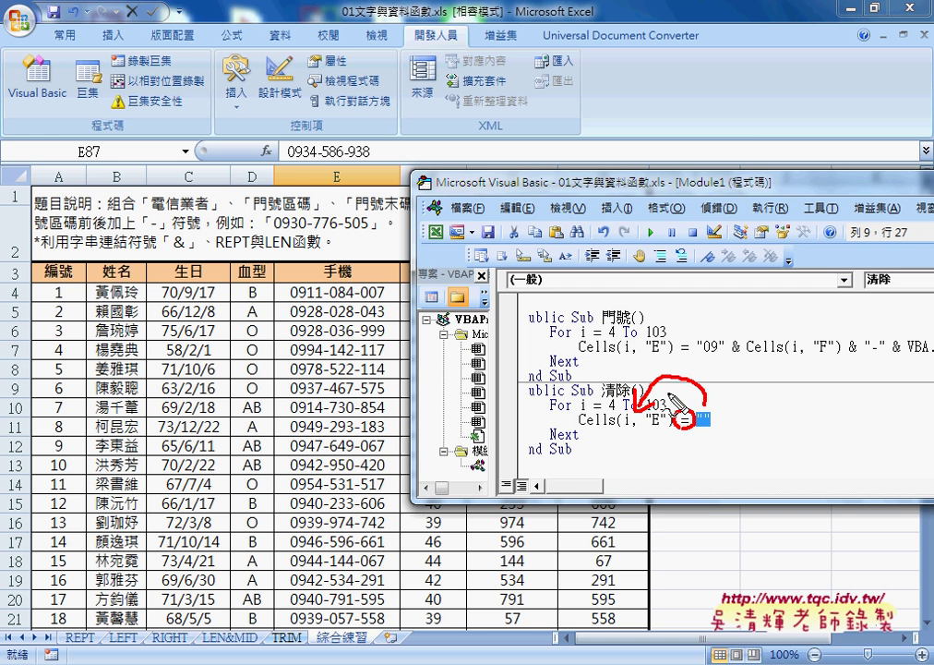
mouse_move(723, 361)
left_mouse_down()
mouse_move(737, 317)
mouse_move(682, 329)
mouse_move(681, 337)
left_mouse_up()
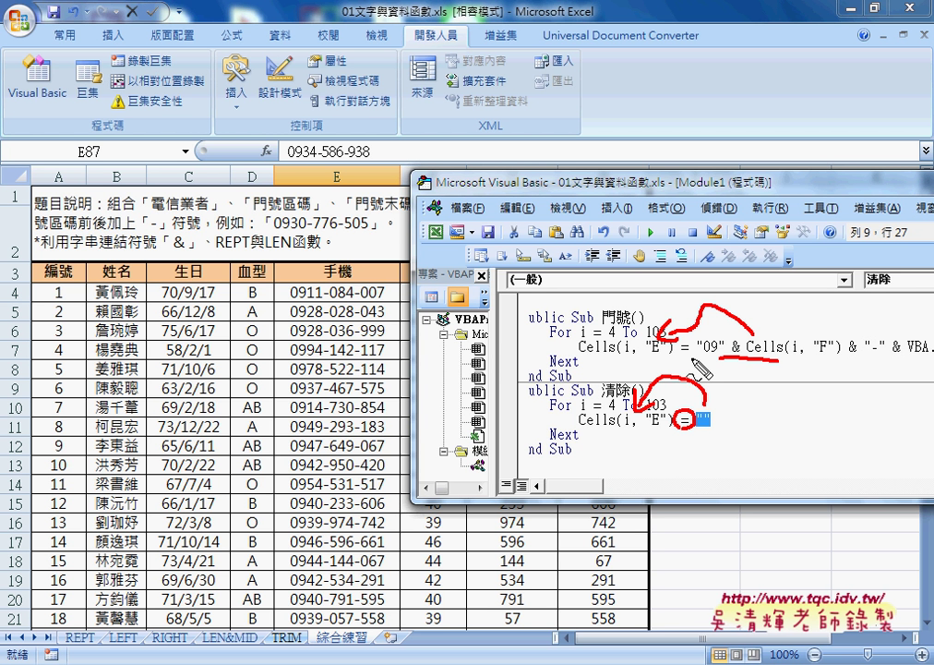
left_click_drag(681, 367, 692, 366)
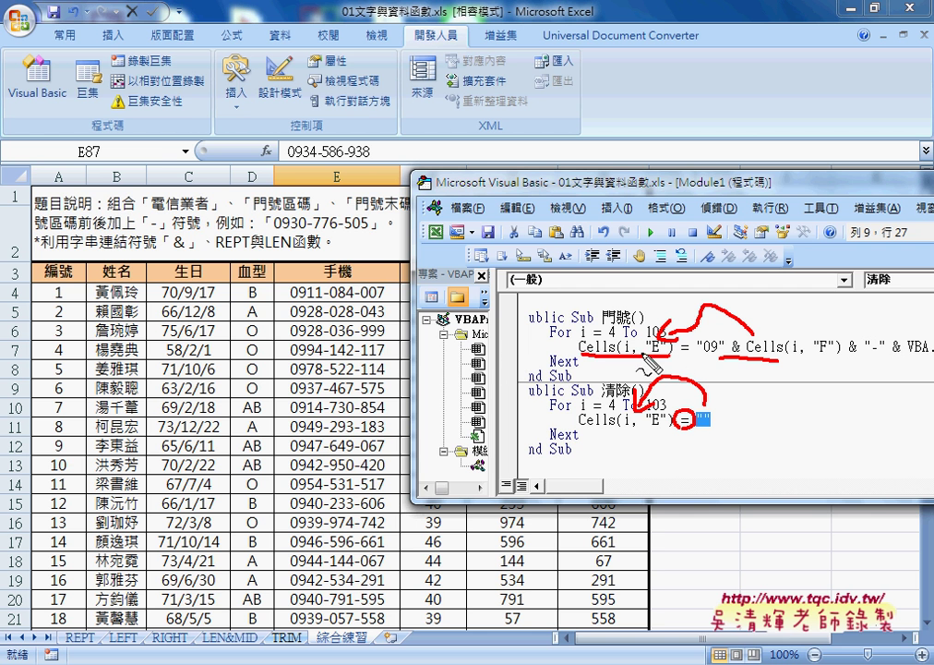
left_click_drag(579, 352, 655, 354)
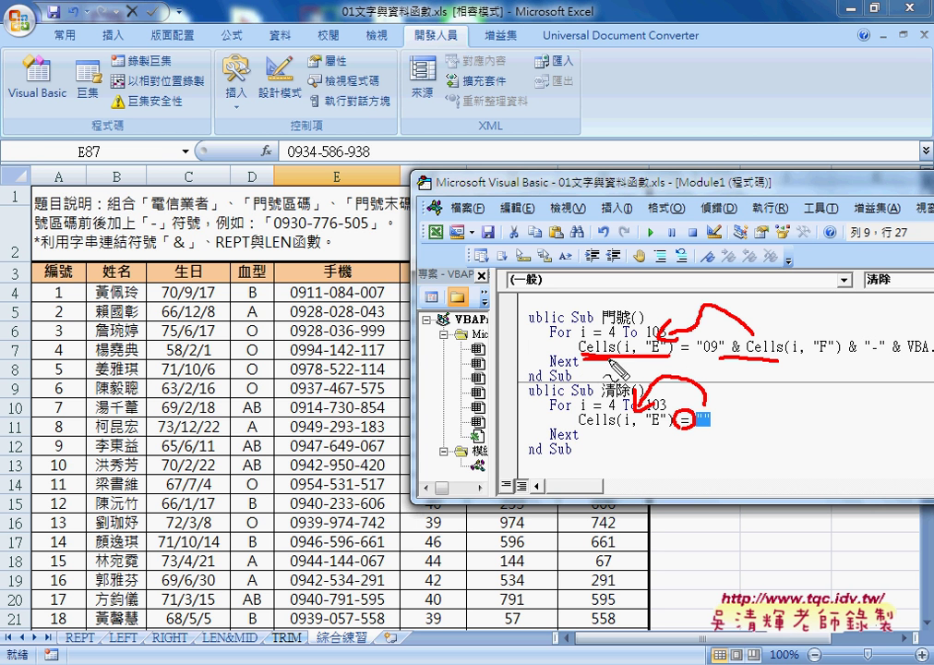
left_click_drag(305, 305, 405, 292)
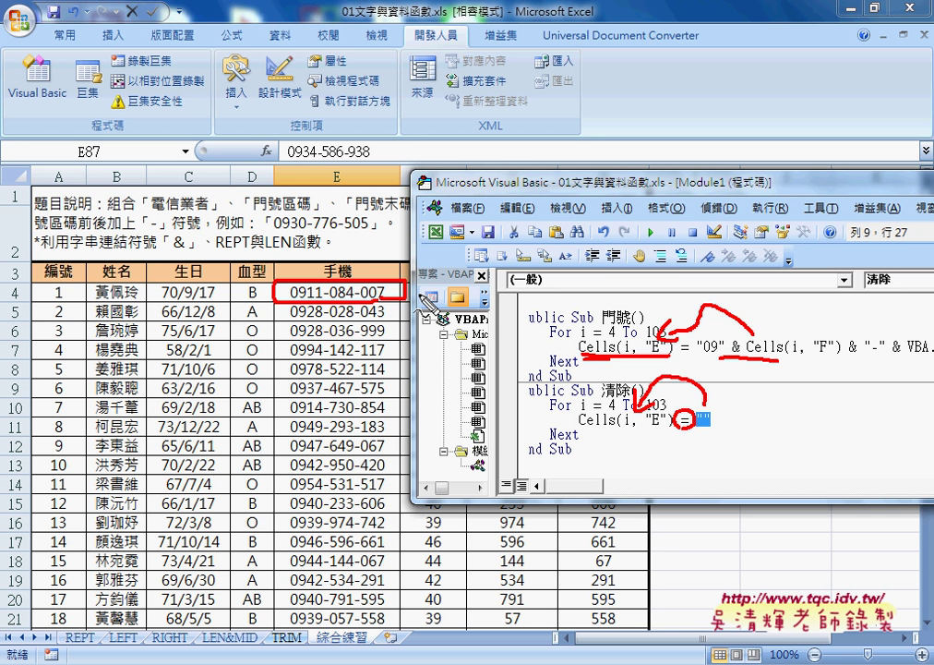
key("Escape")
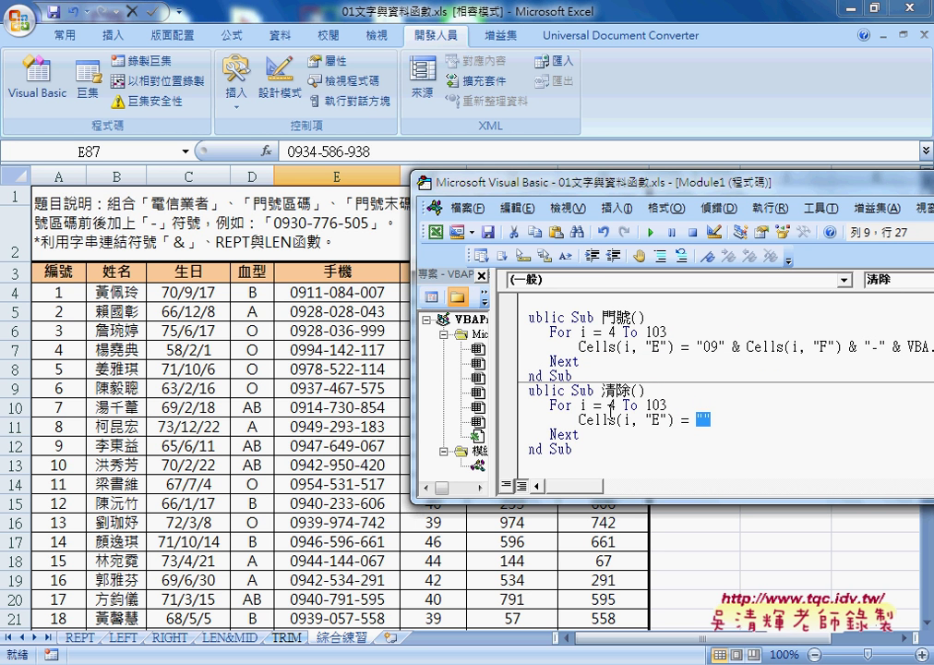
Run 清除 to blank column E, then run 門號 to refill the phone numbers
left_click(484, 323)
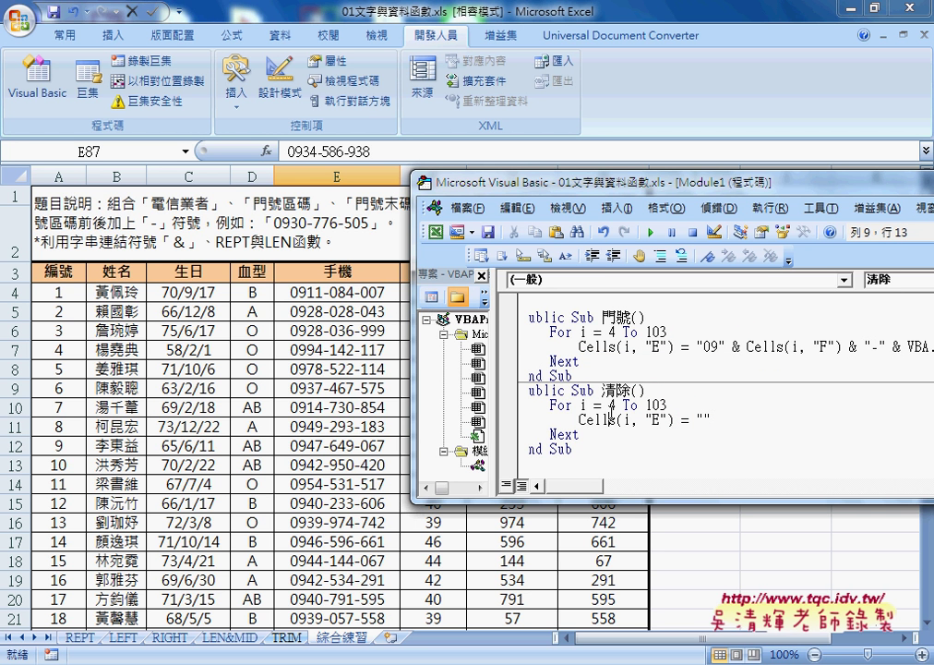
left_click(652, 233)
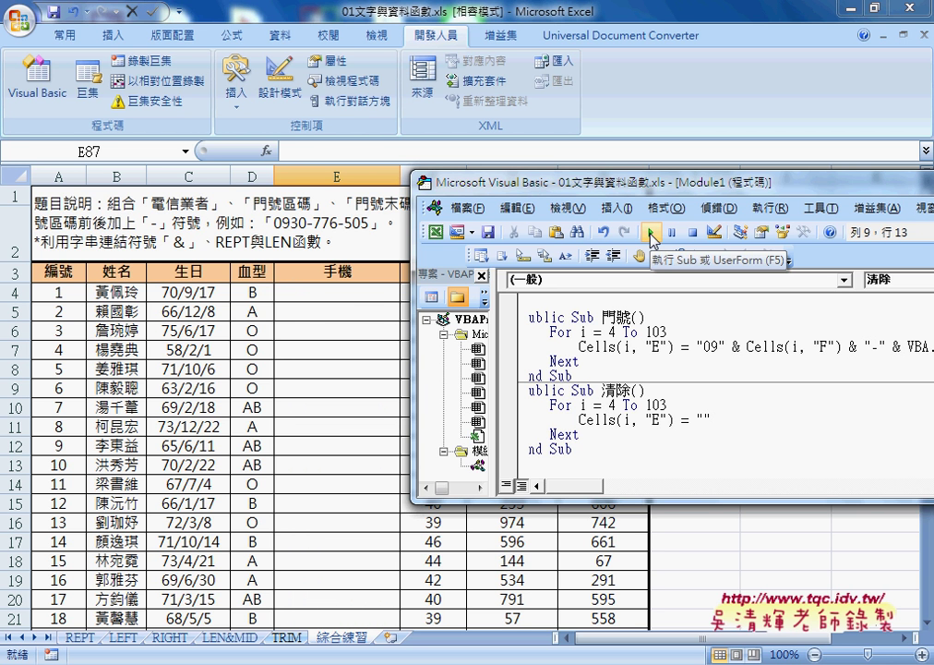
left_click(656, 346)
left_click(651, 233)
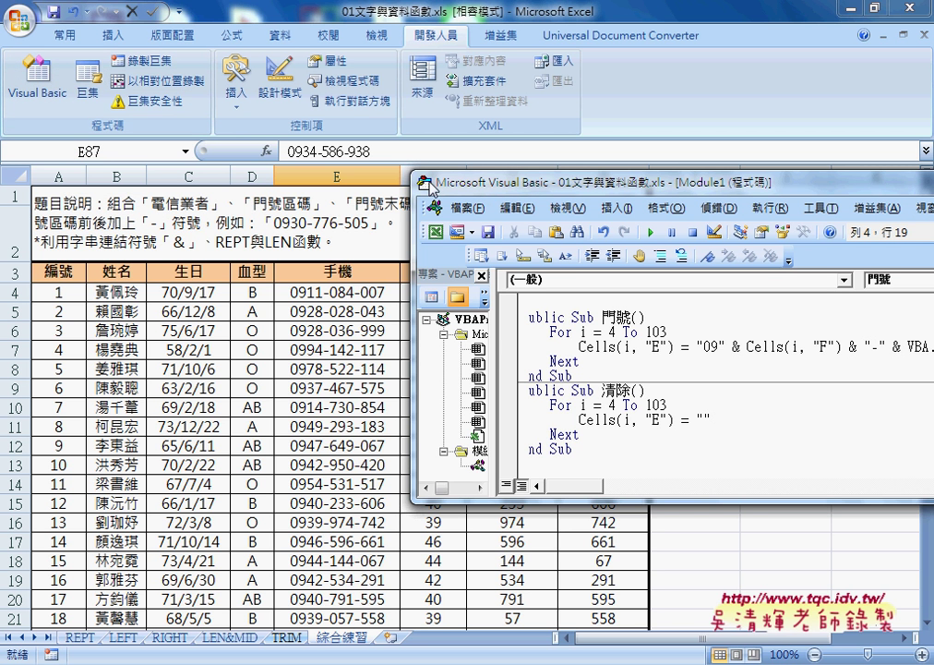
Close the Visual Basic editor to return to the worksheet
left_click_drag(430, 185, 131, 168)
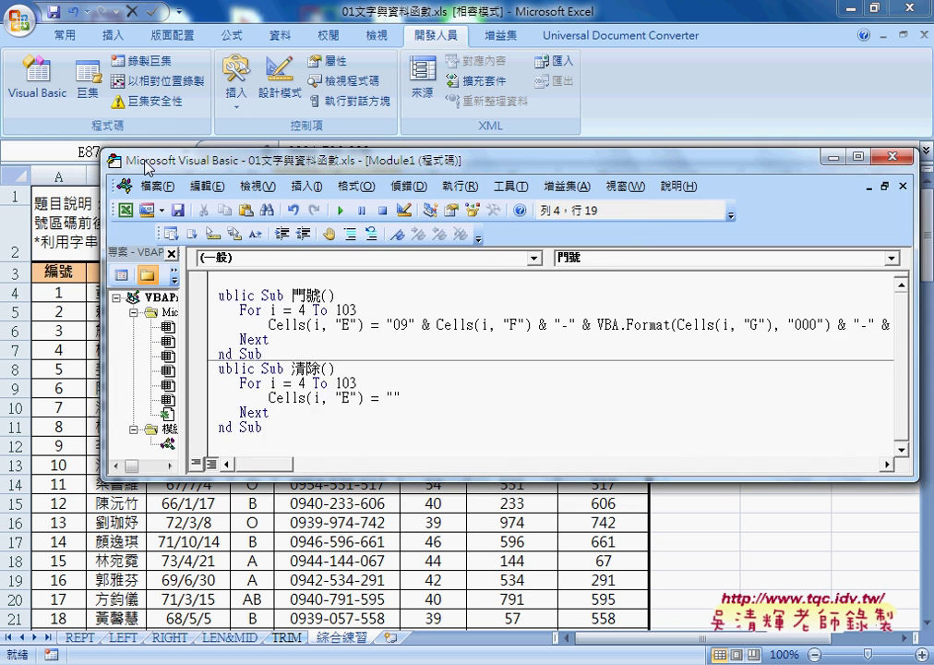
left_click(279, 296)
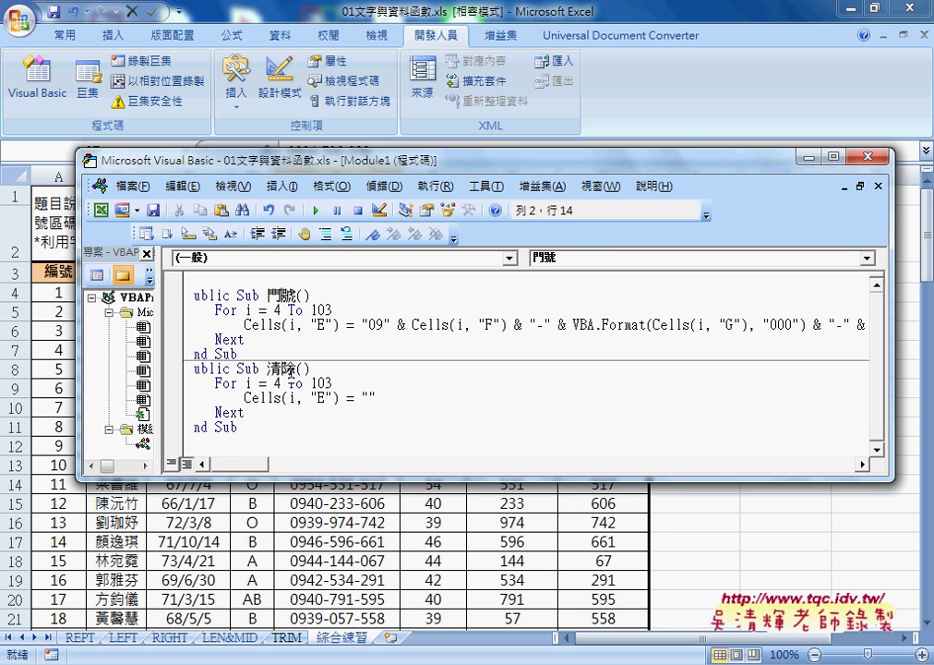
left_click(279, 368)
left_click(878, 158)
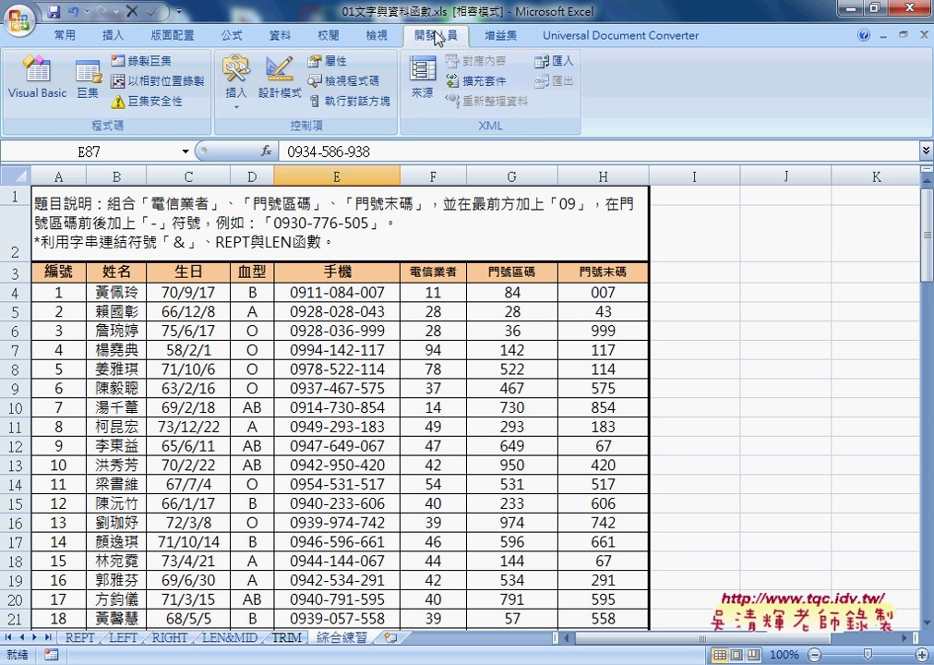
Arm the Form Controls Button tool from the Developer Insert gallery
left_click(237, 100)
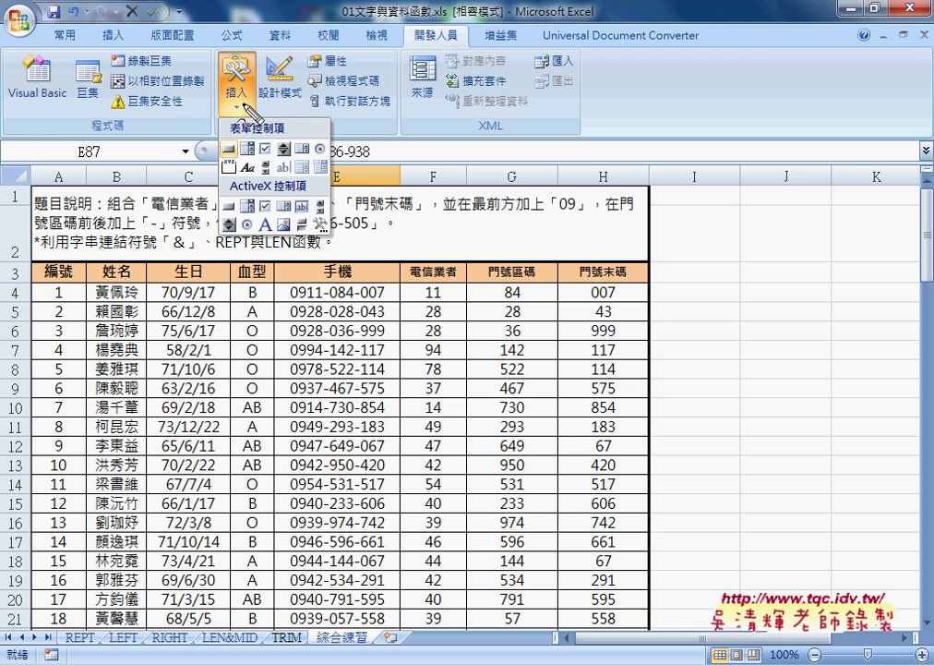
left_click_drag(231, 135, 283, 135)
left_click_drag(225, 151, 229, 159)
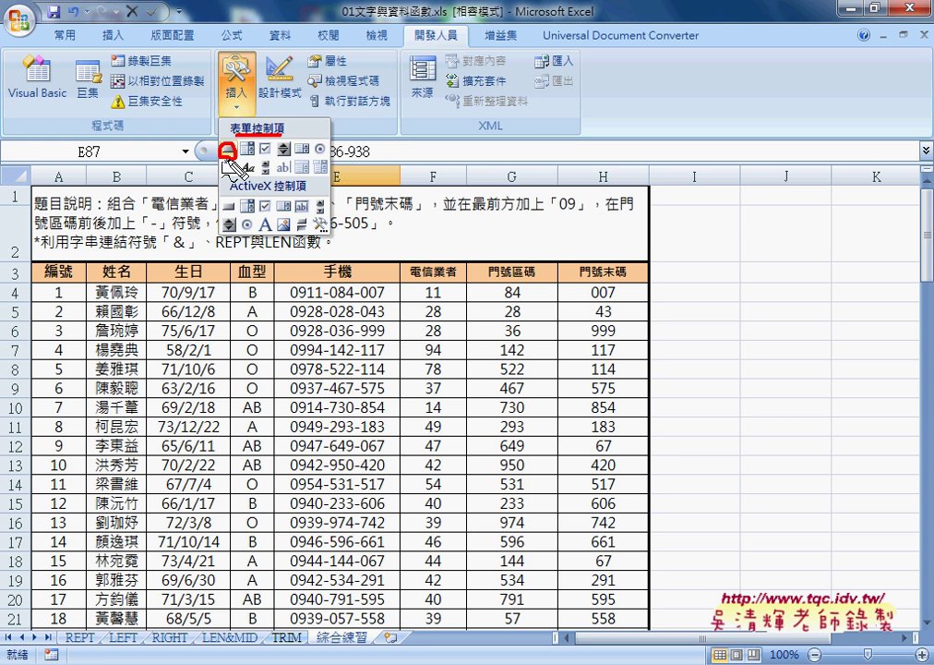
key("Escape")
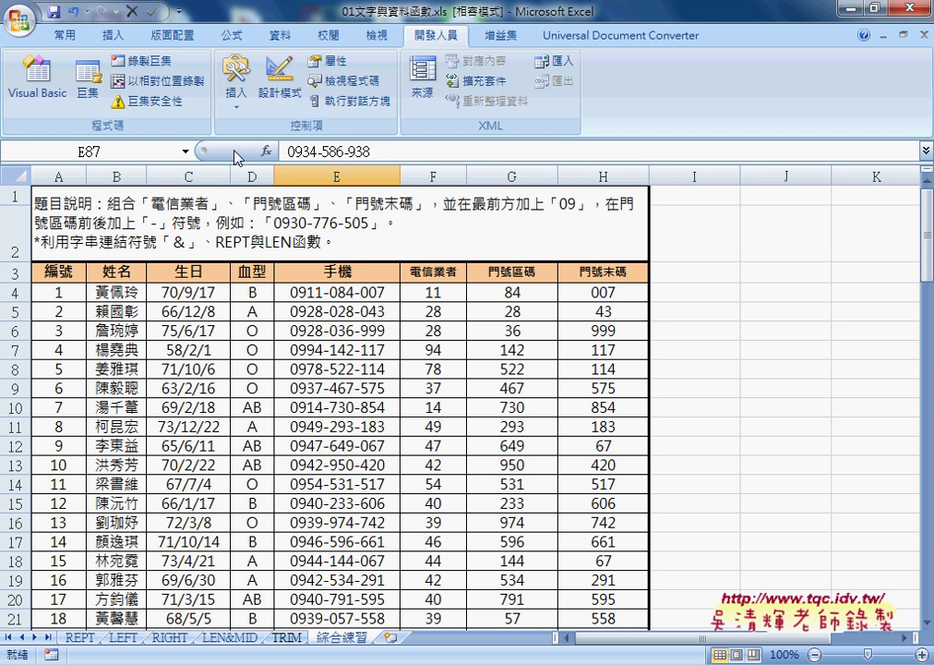
left_click(236, 83)
left_click(228, 152)
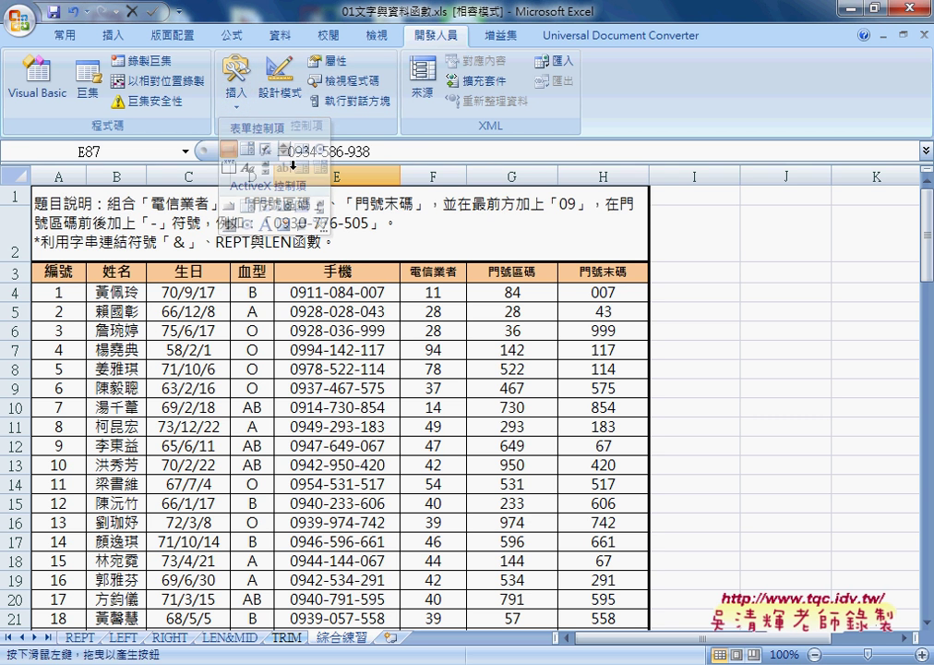
Draw a button across columns I–J, assign it the 門號 macro, and caption it 門號
left_click_drag(697, 262, 818, 288)
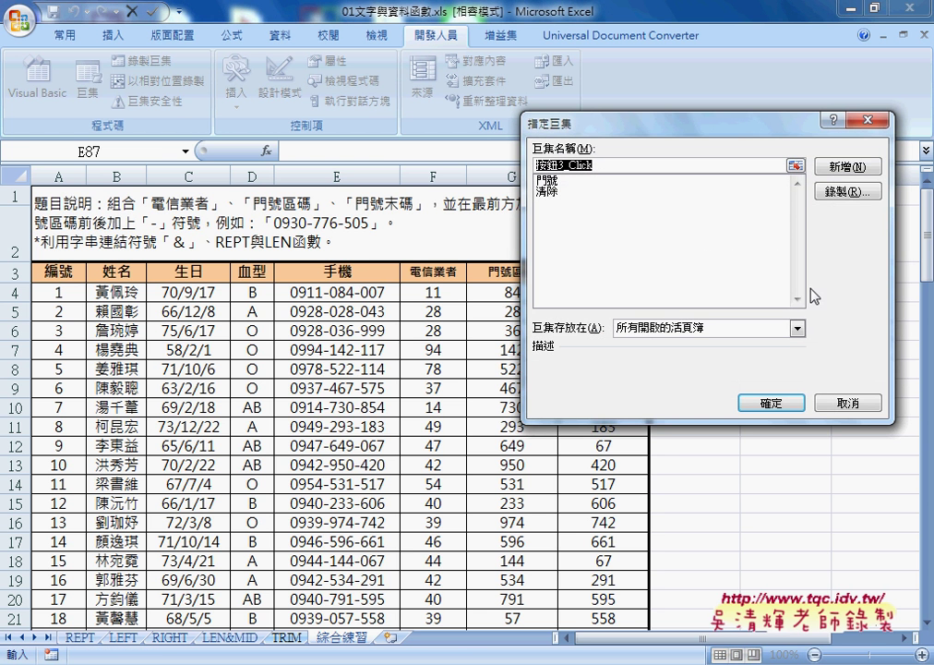
left_click(551, 180)
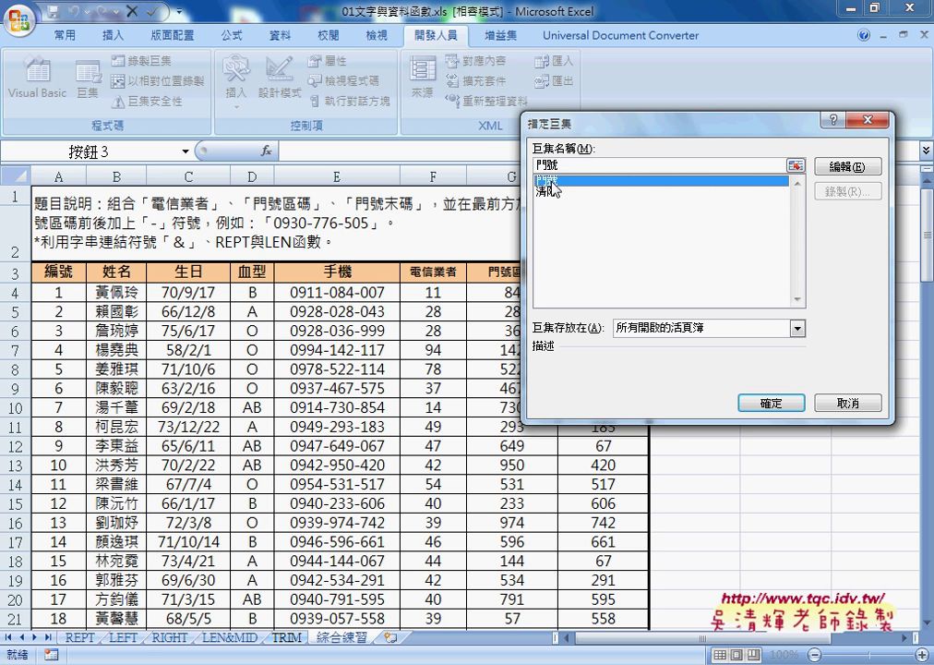
left_click(553, 192)
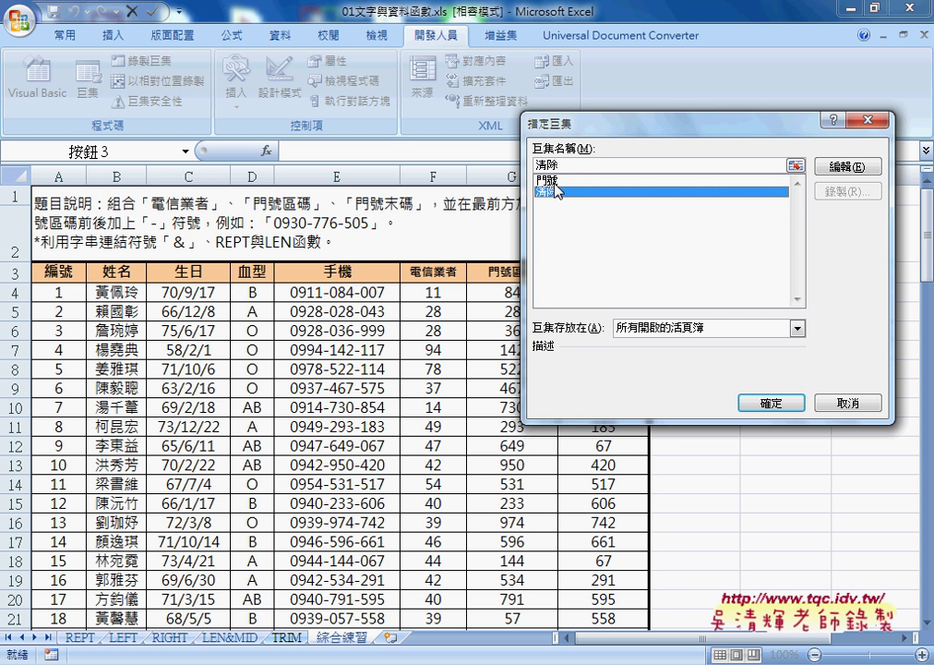
left_click(558, 182)
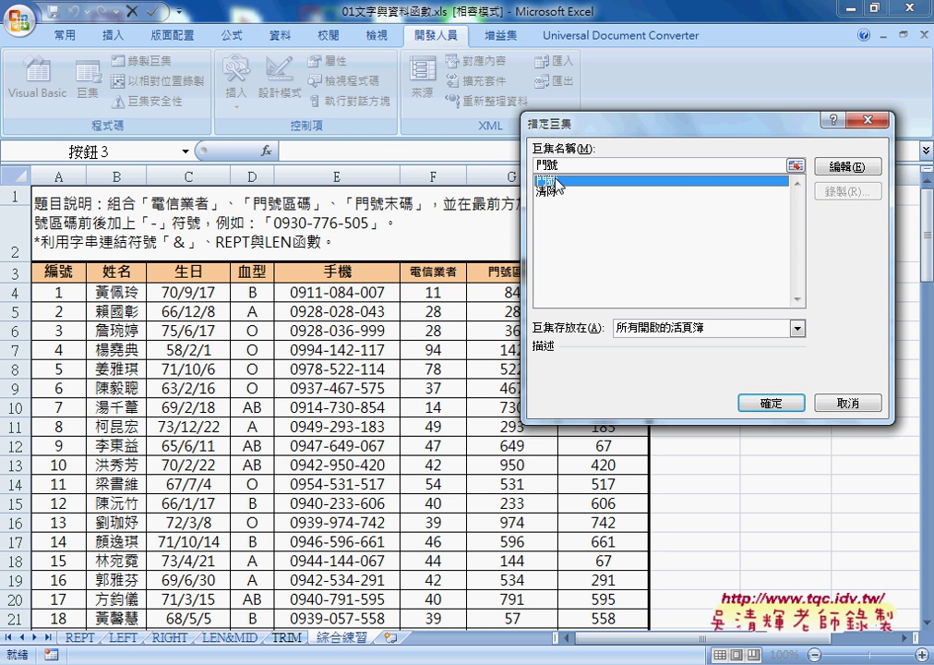
double_click(553, 165)
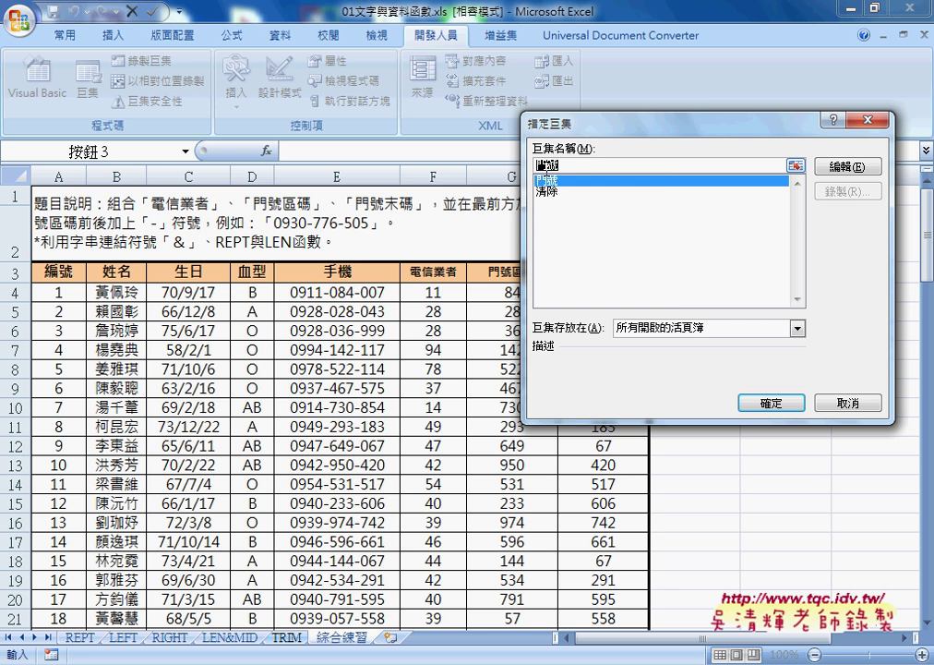
right_click(550, 168)
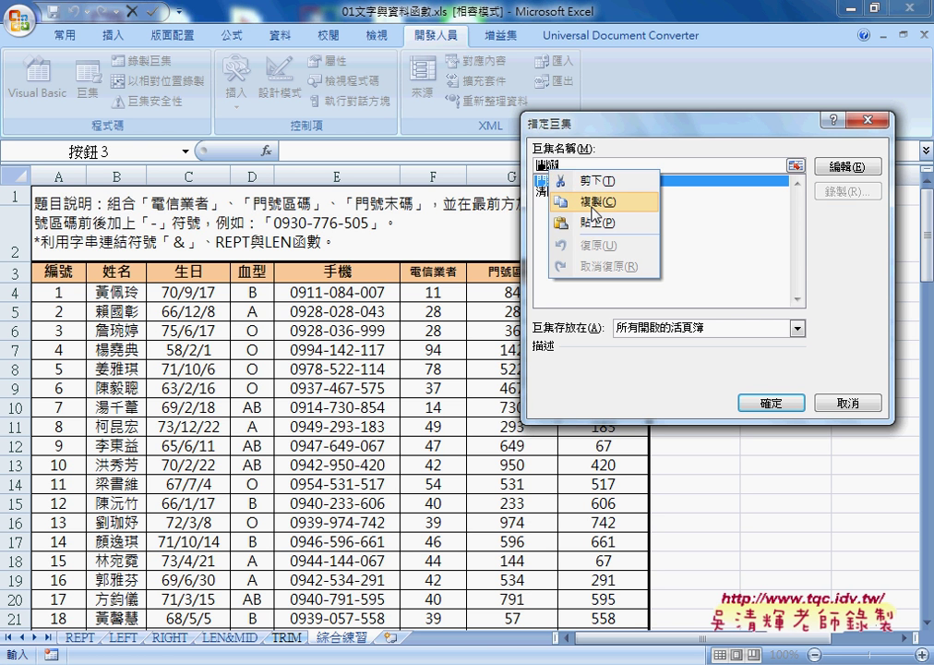
left_click(577, 202)
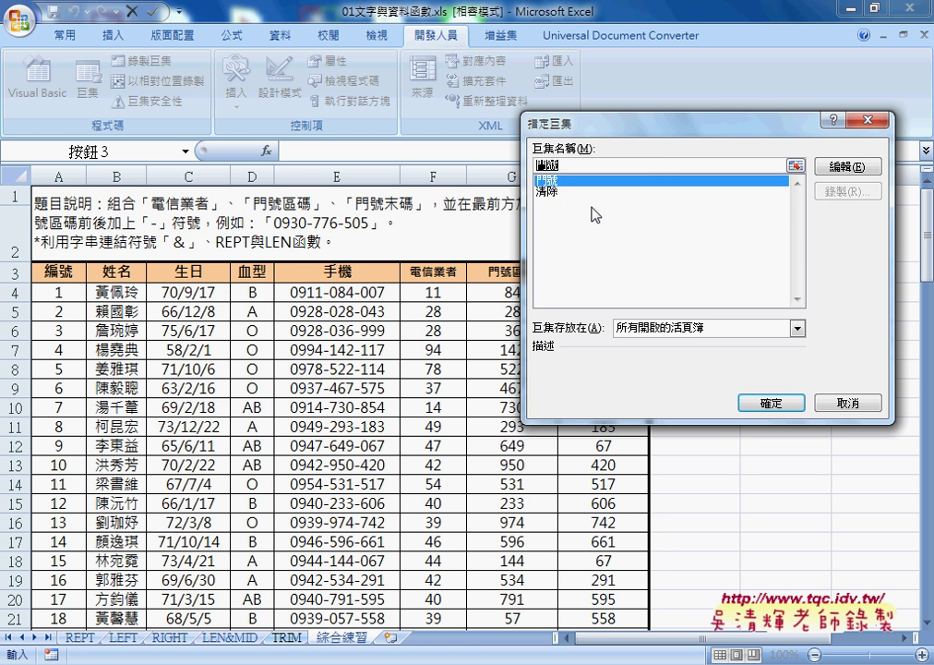
left_click(783, 407)
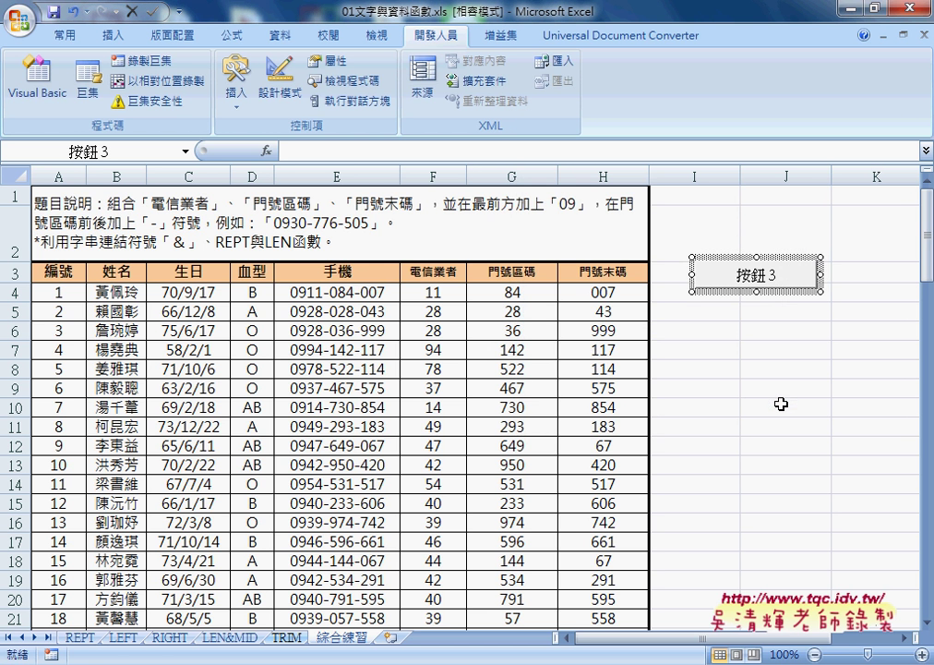
left_click_drag(699, 274, 797, 275)
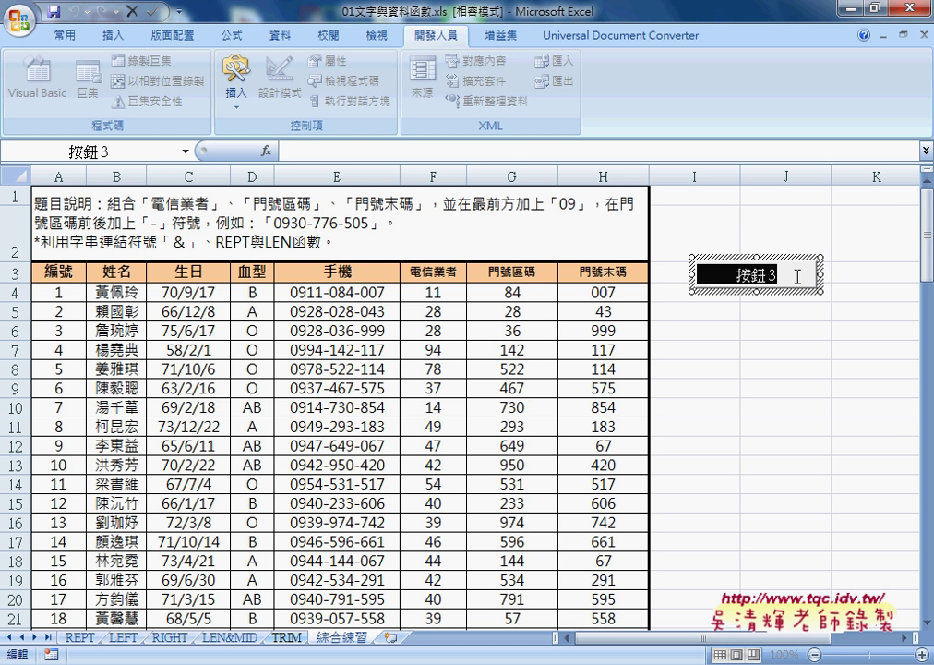
type("門號")
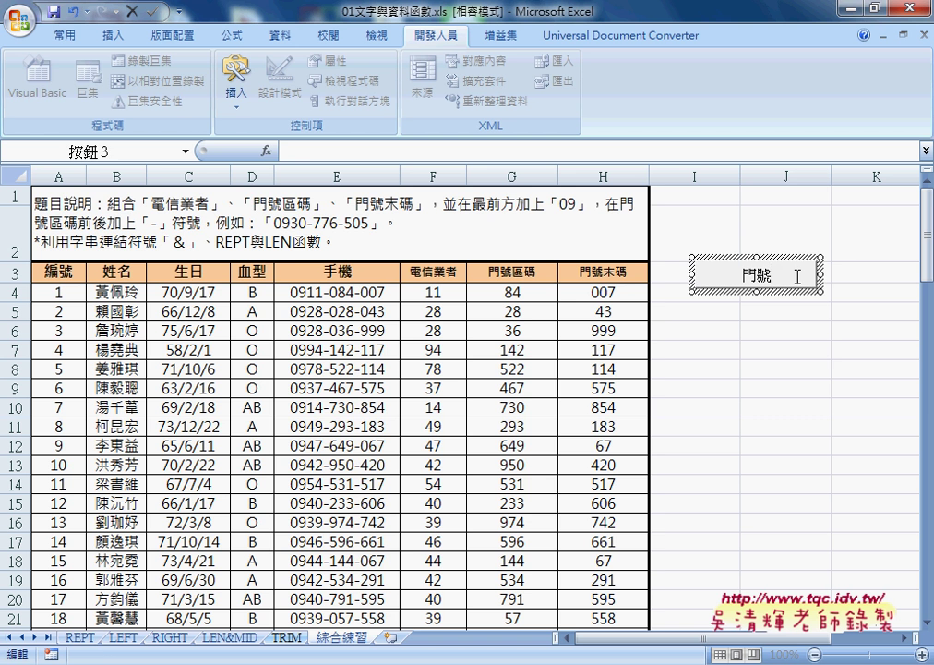
Draw a second form button below 門號 and assign it the 清除 macro
left_click(806, 347)
left_click(242, 96)
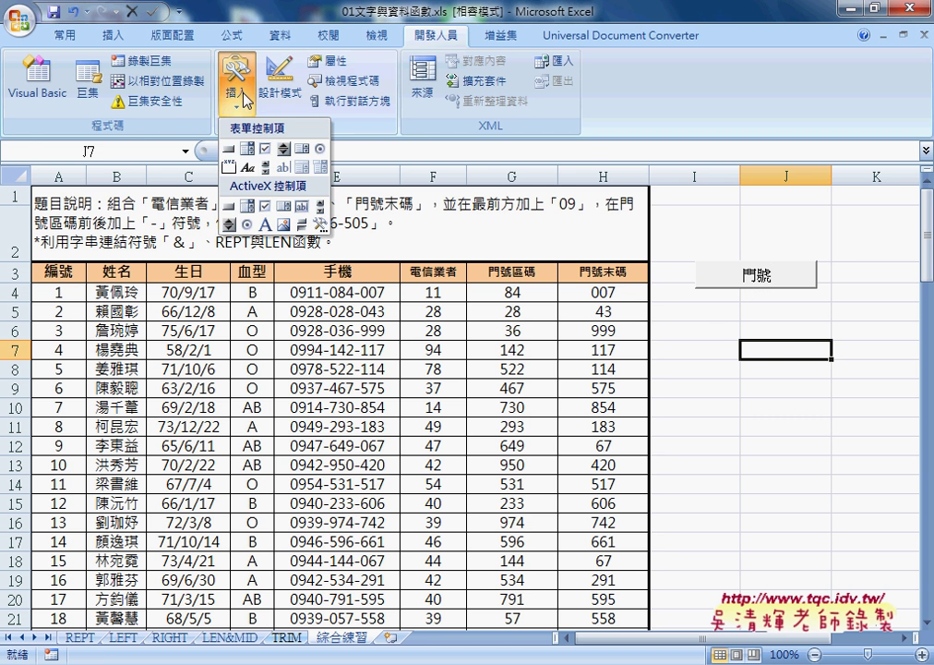
left_click(229, 148)
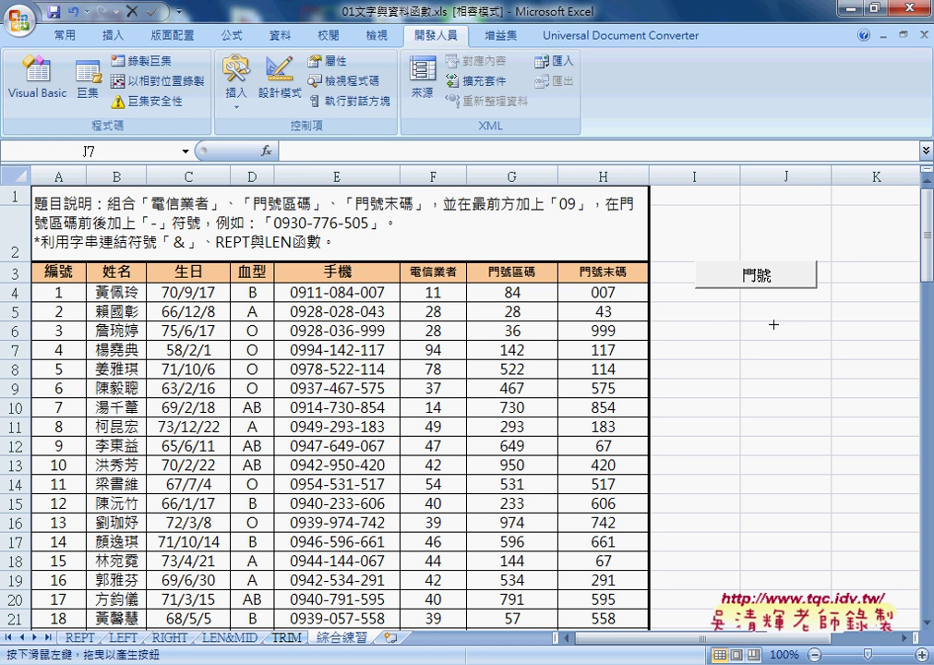
left_click_drag(705, 287, 820, 330)
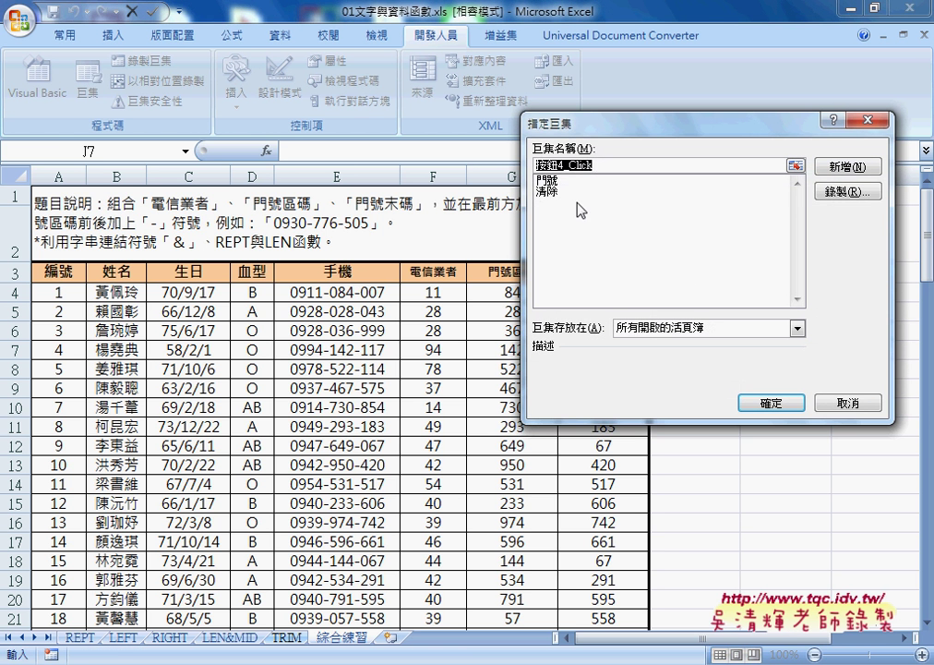
left_click(549, 191)
right_click(545, 164)
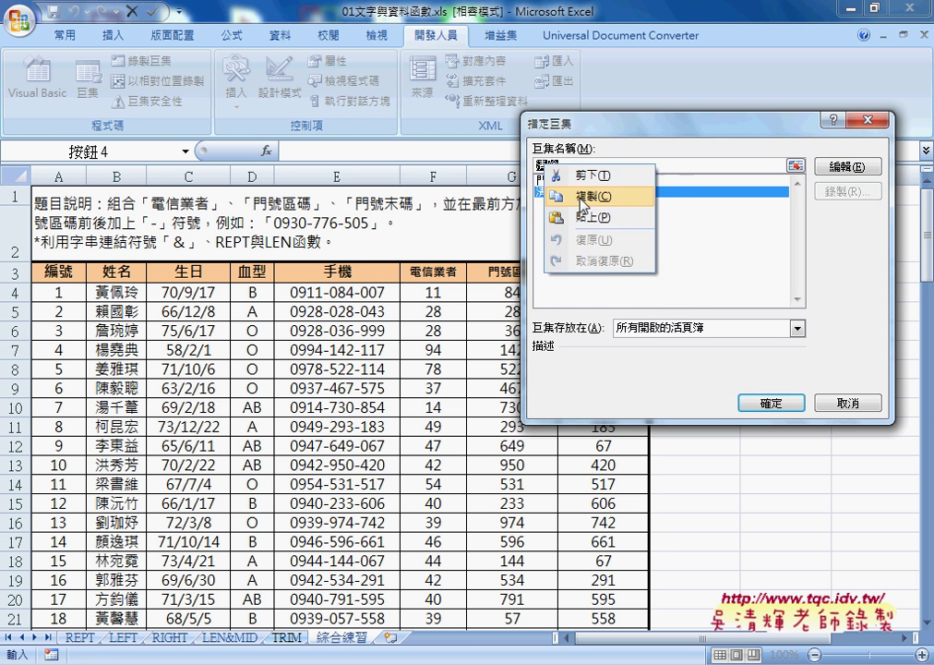
left_click(582, 197)
left_click(771, 403)
Change the new button's caption to 清除
left_click_drag(699, 311, 802, 311)
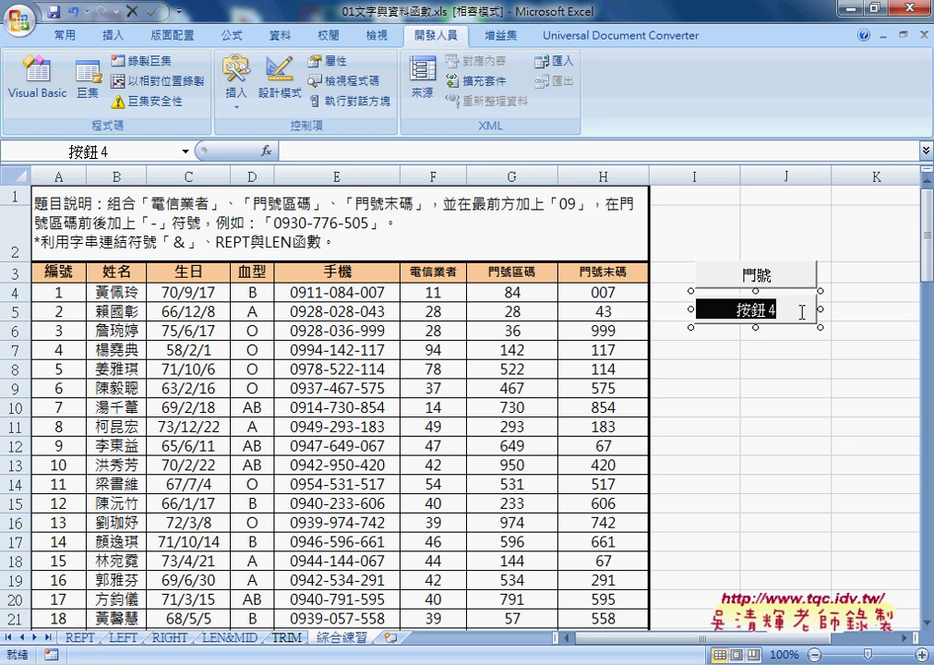
type("清除")
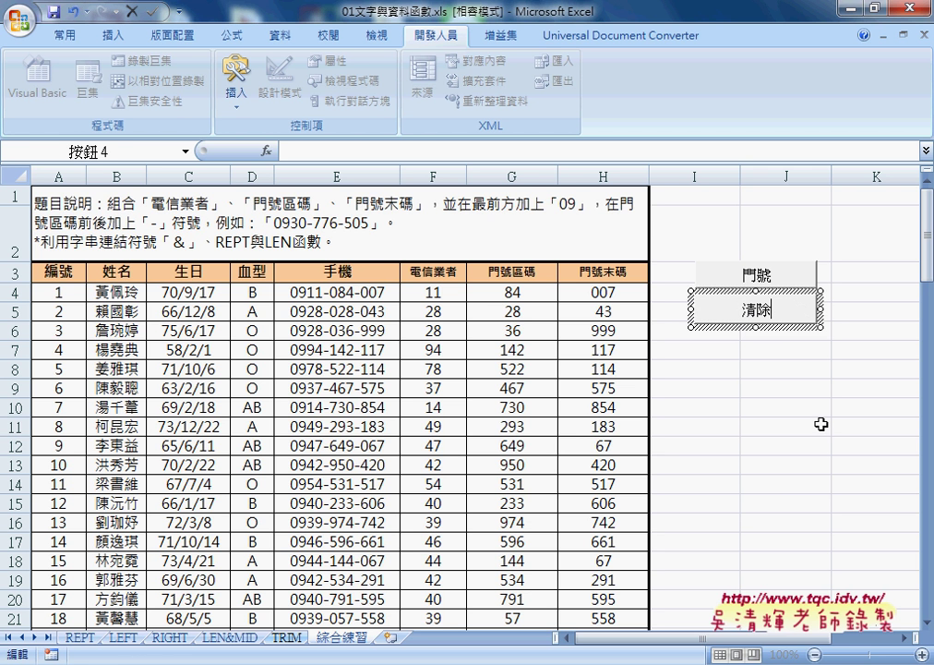
left_click(821, 424)
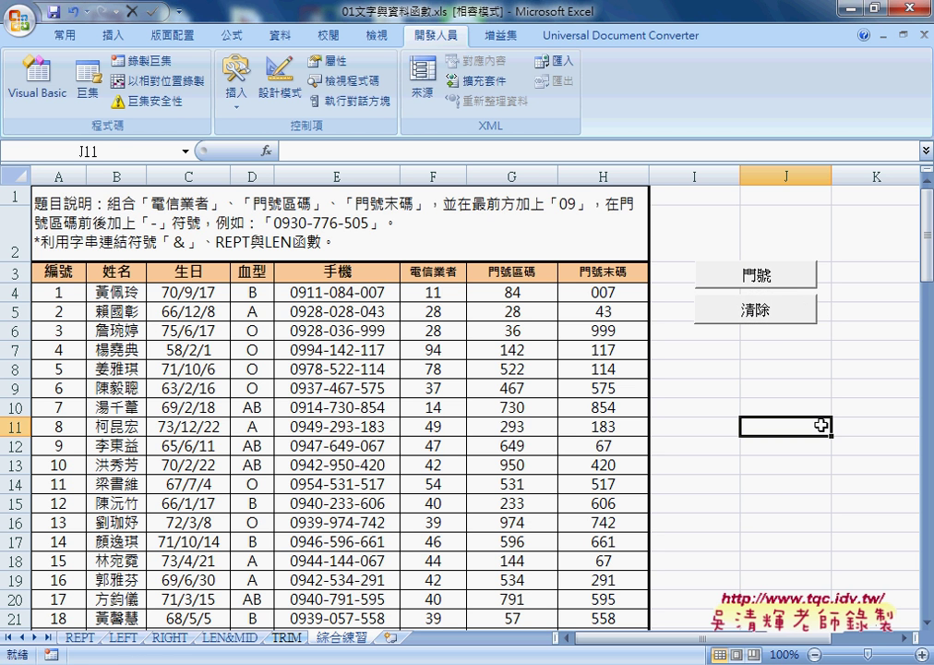
left_click(771, 318)
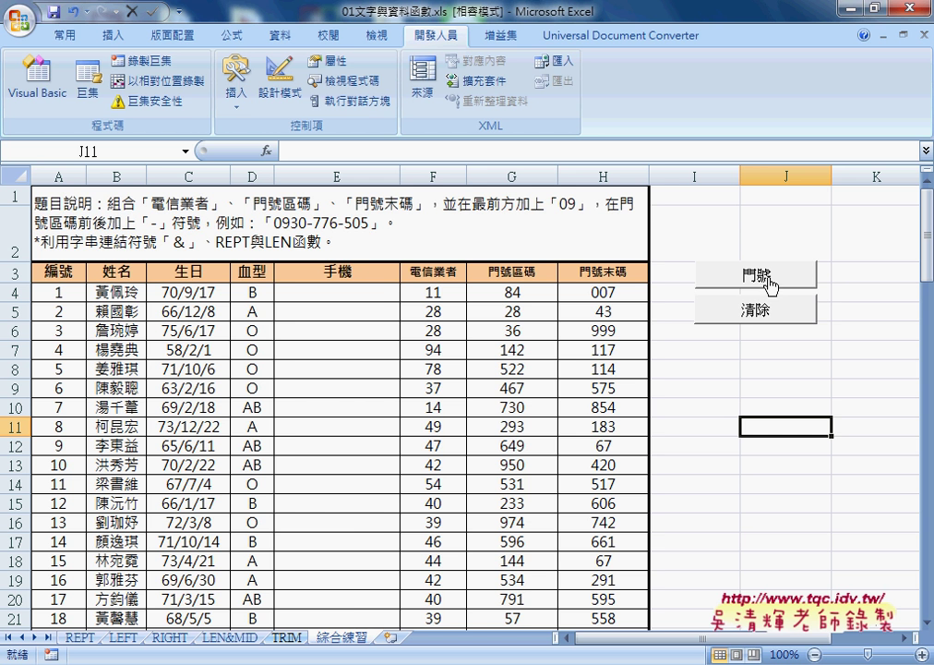
left_click(771, 286)
left_click(769, 316)
left_click(771, 286)
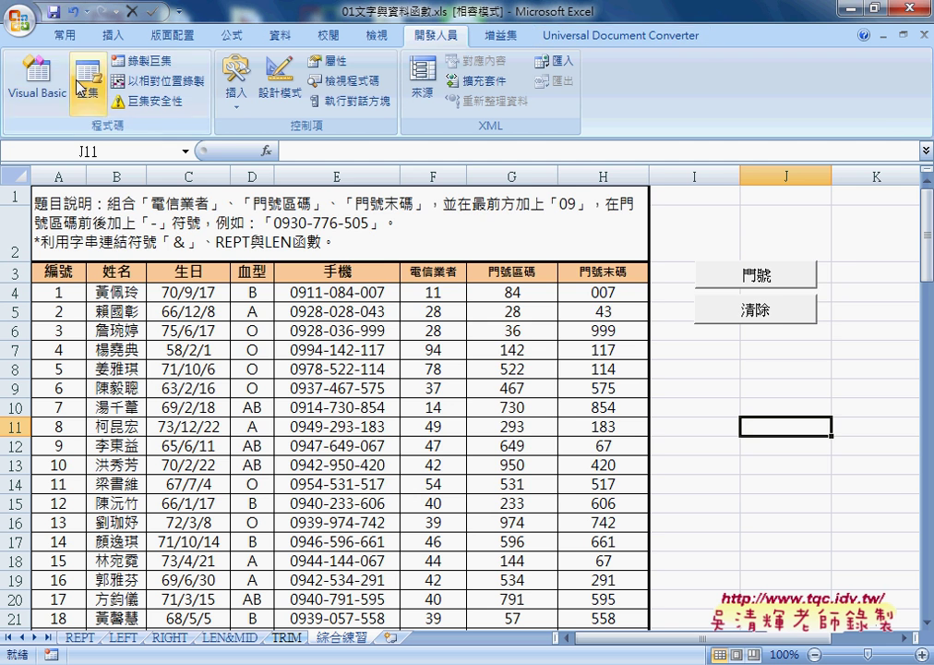
Reopen the Visual Basic editor on Module1, cancelling an Insert Procedure attempt
left_click(39, 93)
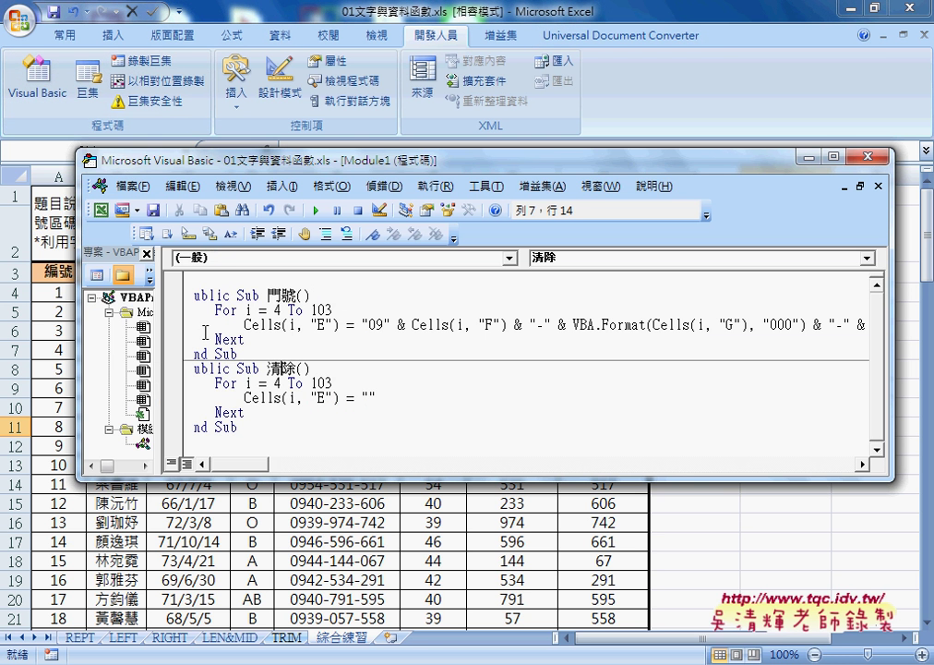
left_click_drag(157, 330, 211, 329)
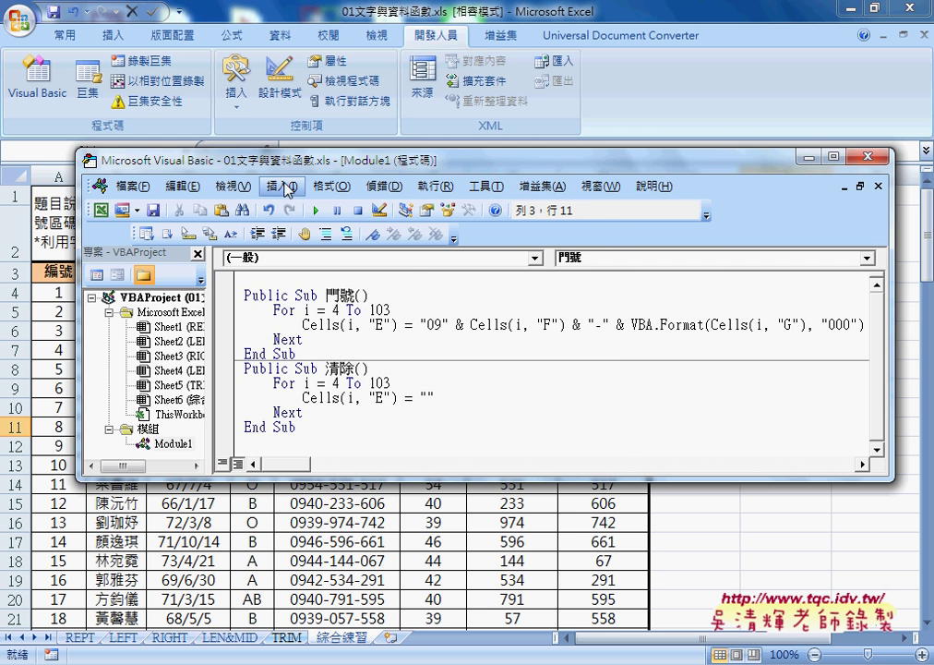
left_click(282, 186)
left_click(302, 208)
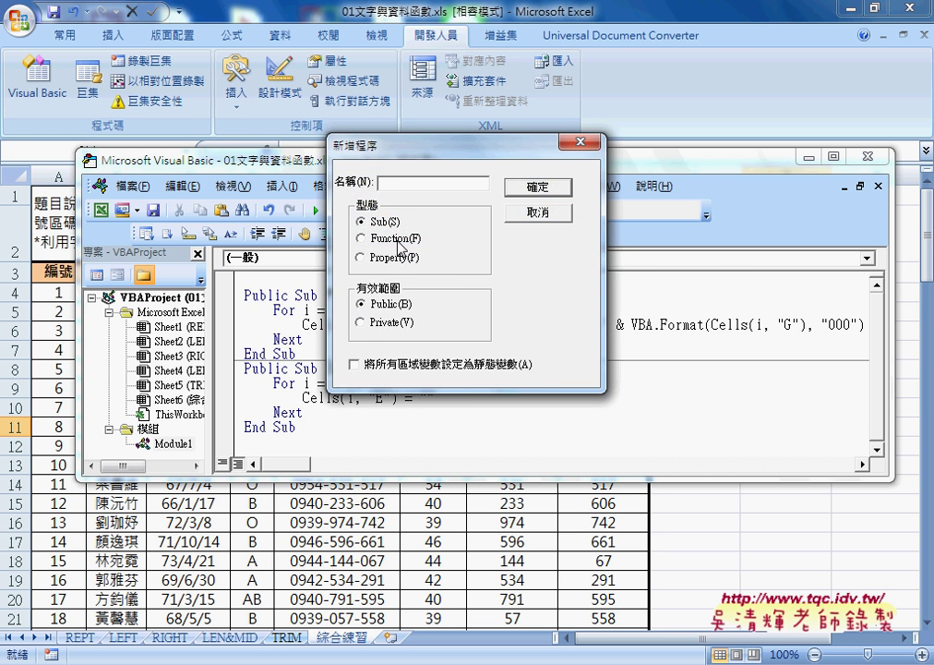
left_click_drag(409, 159, 513, 148)
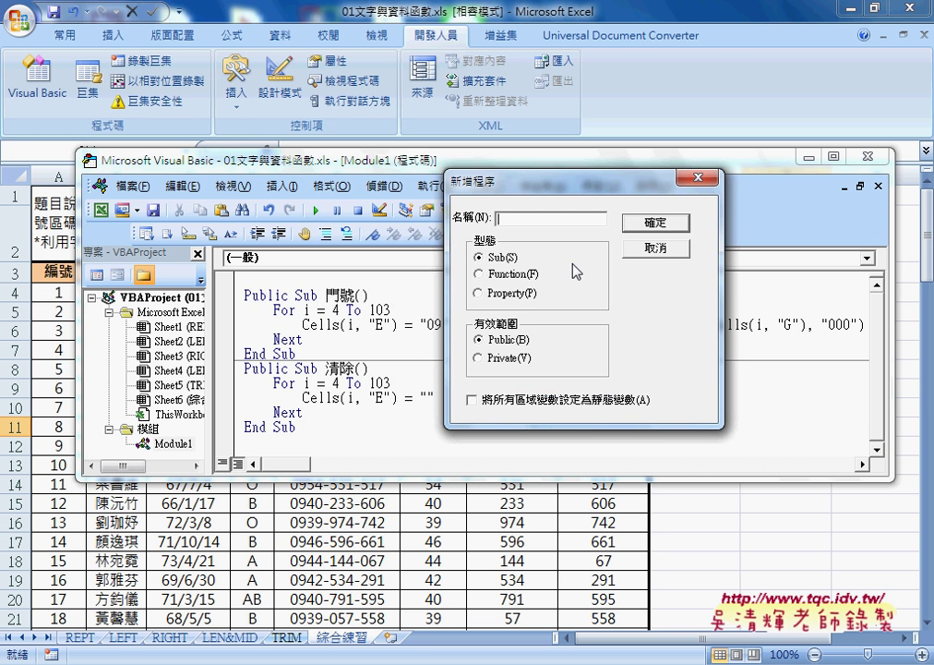
left_click(635, 195)
Highlight Cells(i, "E") and the For i = 4 To 103 … Next loop in 門號
left_click_drag(303, 324, 390, 324)
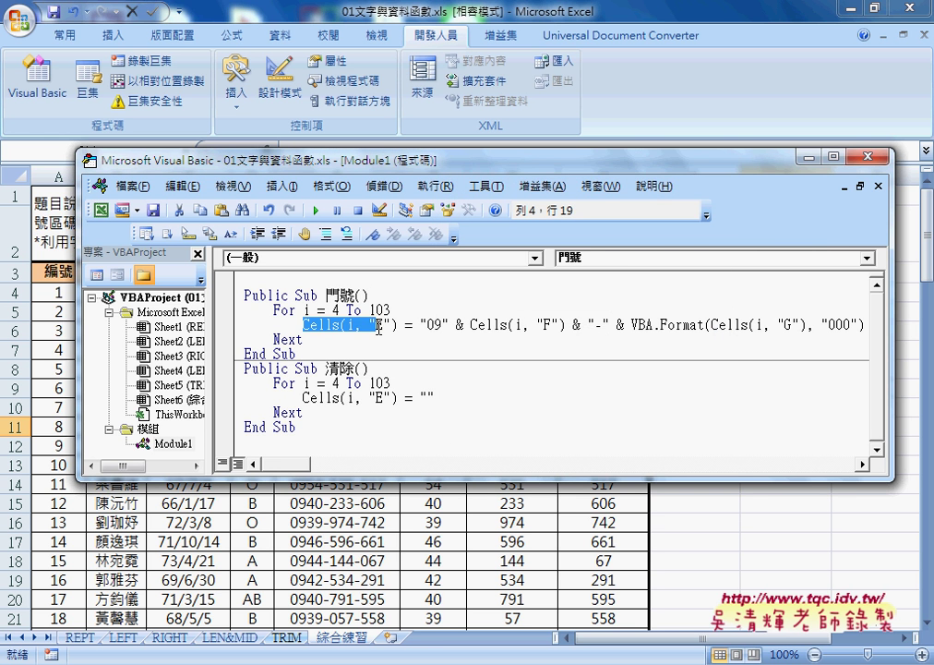
left_click(351, 324)
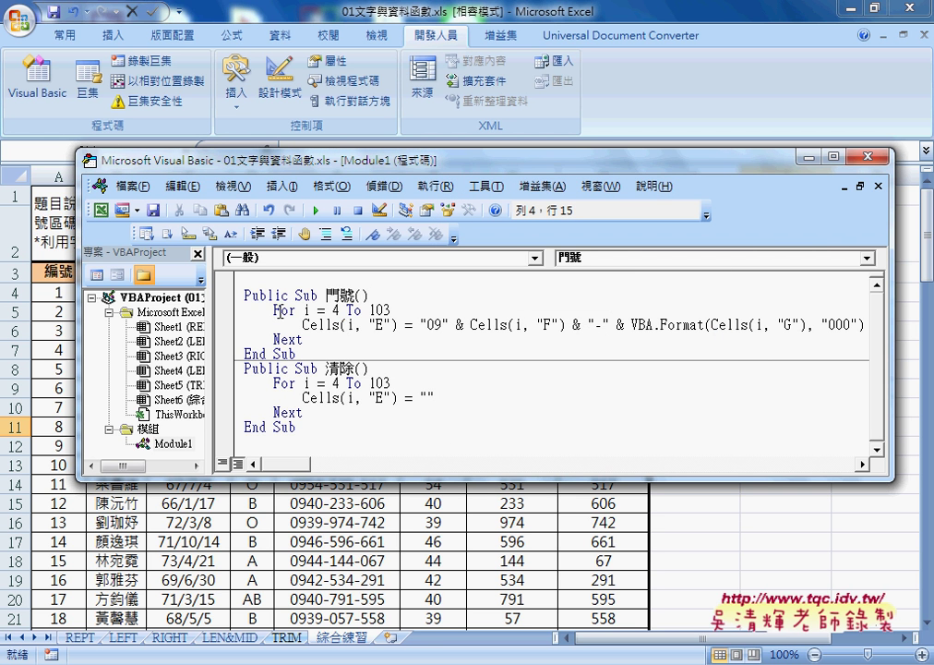
left_click_drag(273, 311, 390, 311)
left_click_drag(274, 339, 296, 339)
left_click_drag(303, 324, 391, 324)
key("shift+Right")
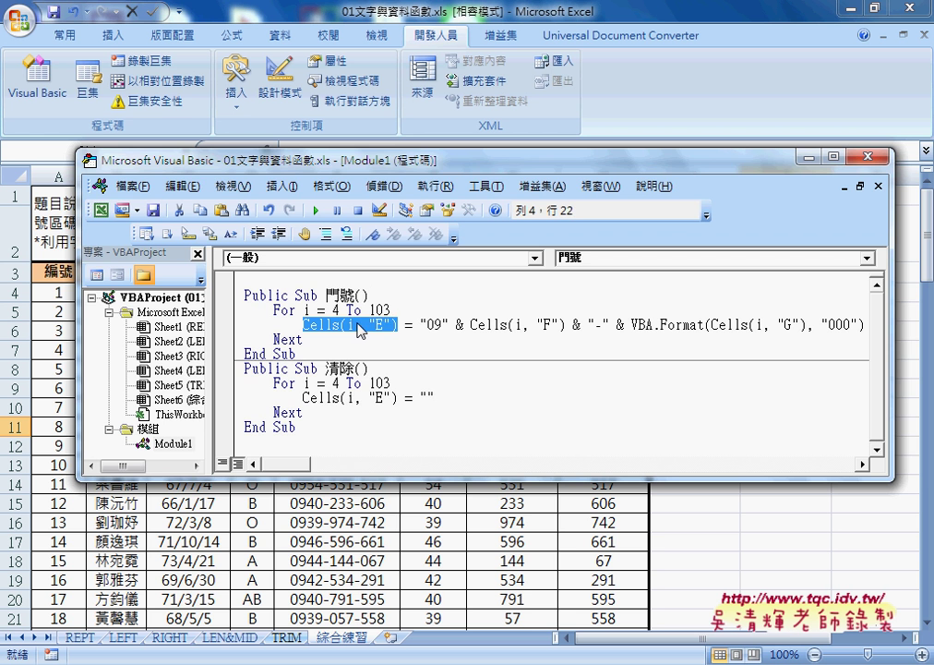
mouse_move(356, 164)
left_mouse_down()
mouse_move(648, 162)
mouse_move(420, 151)
left_mouse_up()
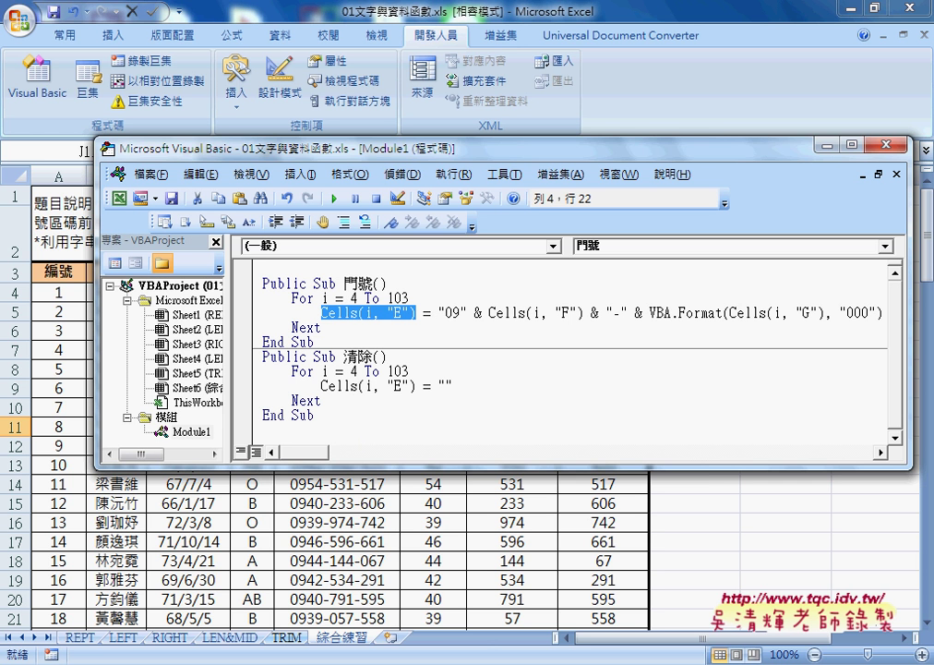
Compare the Cells references in the Google Docs 門號 and 清除 notes, then return to Excel
left_click(372, 620)
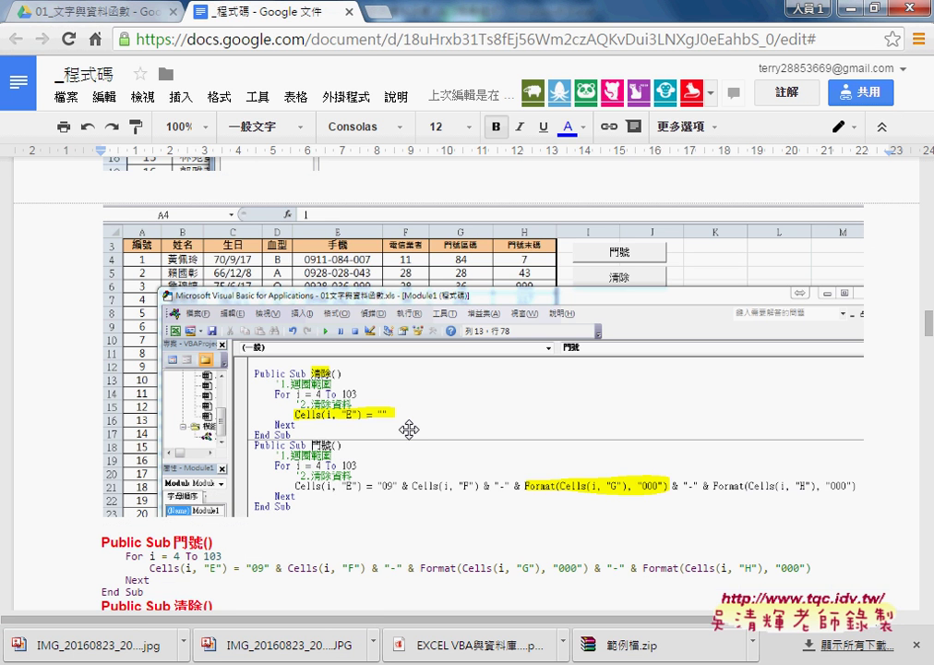
scroll(410, 426, "down", 4)
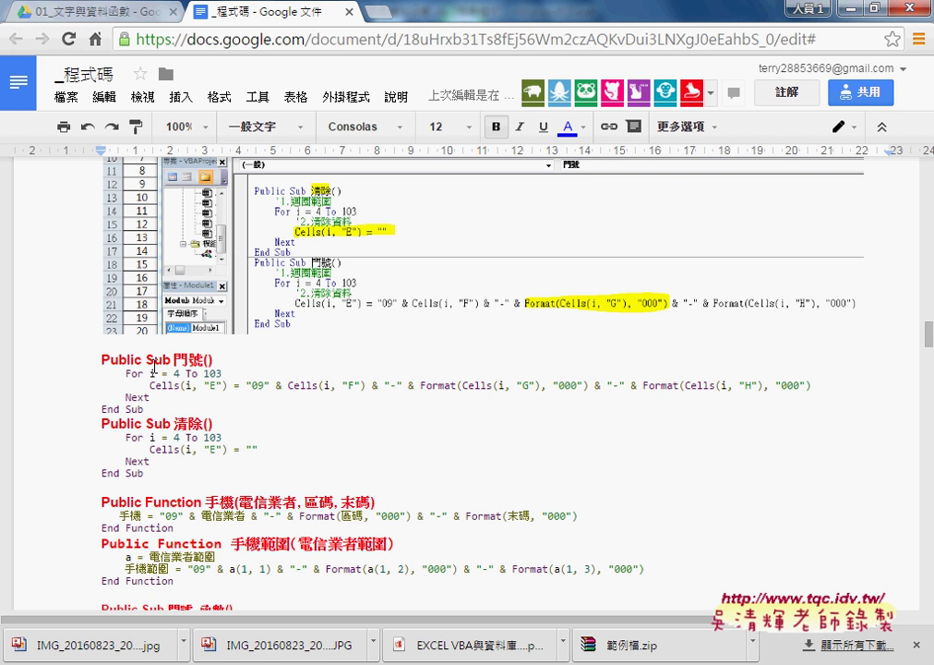
left_click(198, 385)
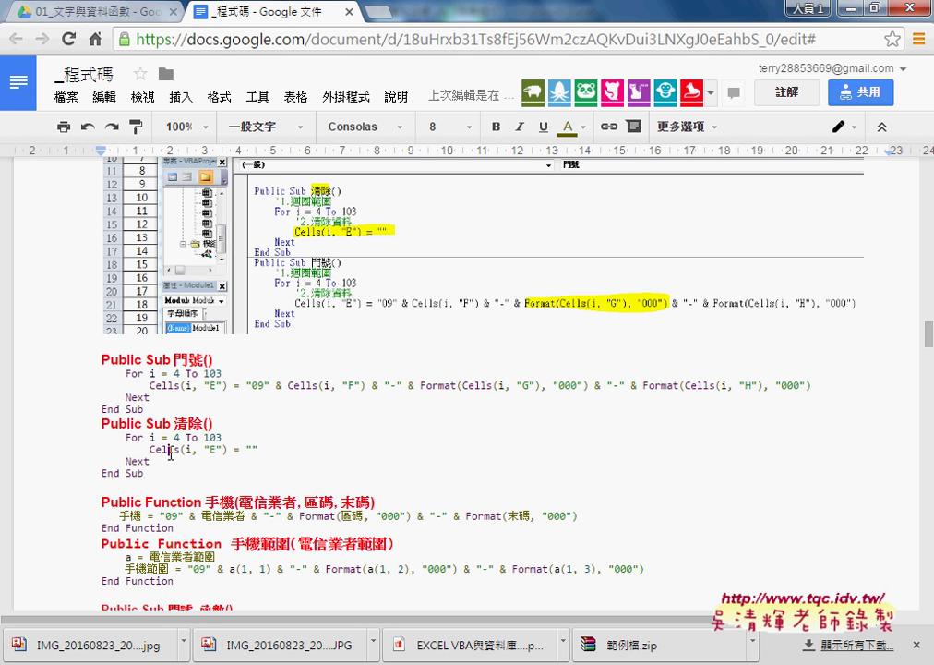
left_click(169, 450)
left_click(169, 453)
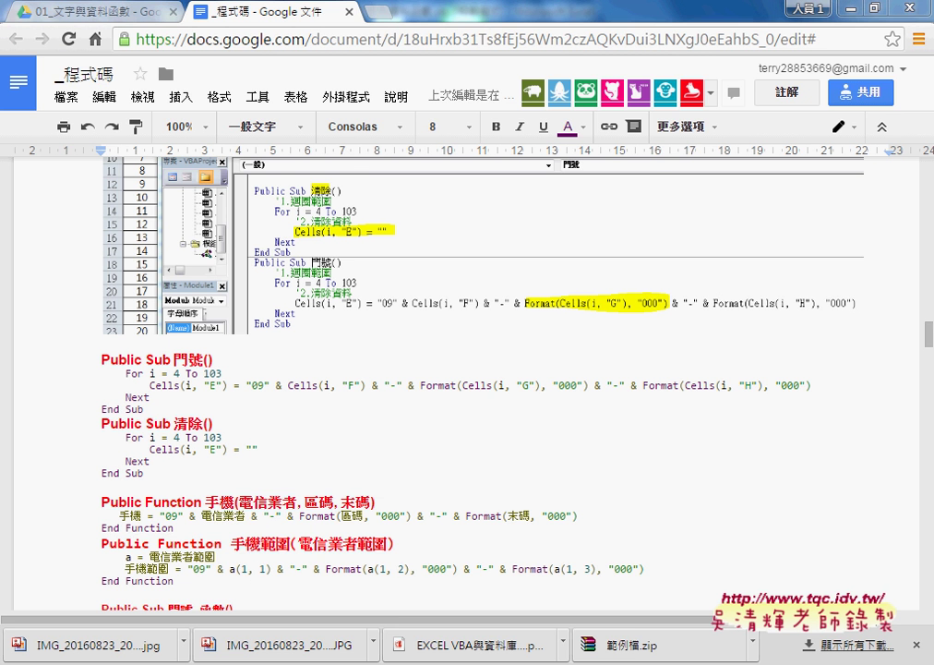
left_click(374, 591)
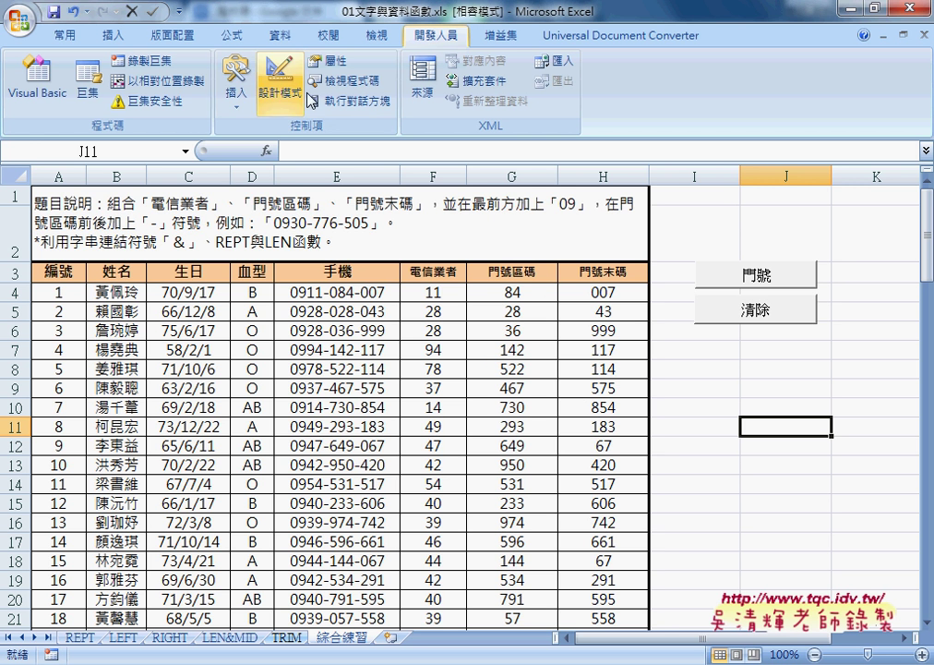
Show the form and ActiveX controls gallery from Developer > Insert
left_click(236, 104)
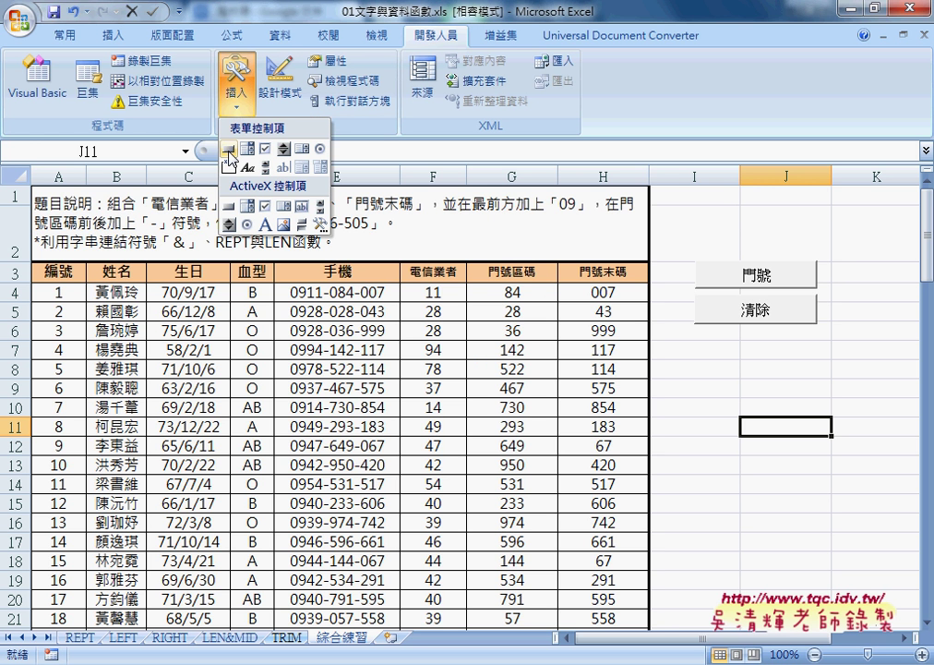